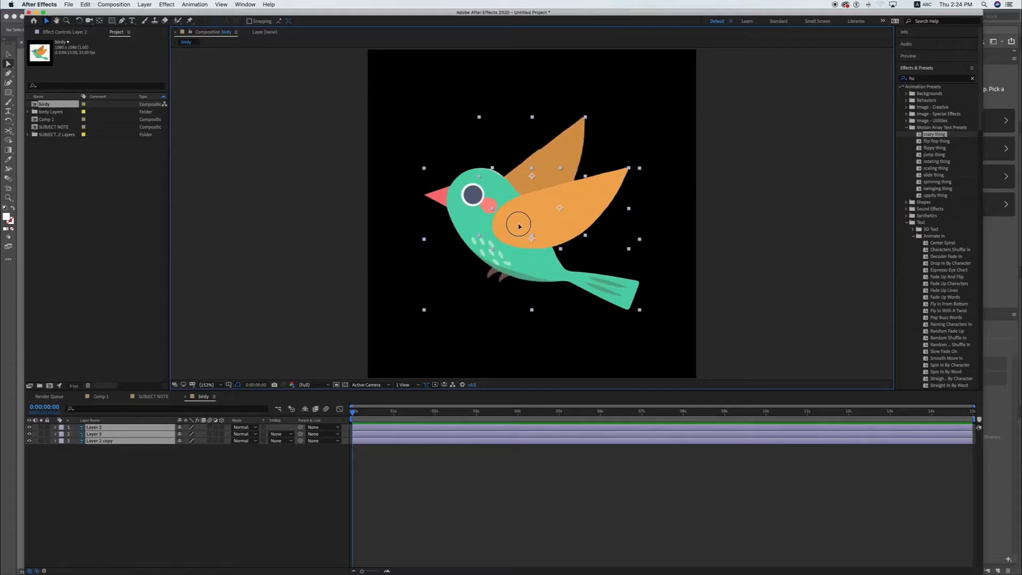
- Drag all bird layers about 85 px to the right in the birdy composition
drag(520, 226, 564, 226)
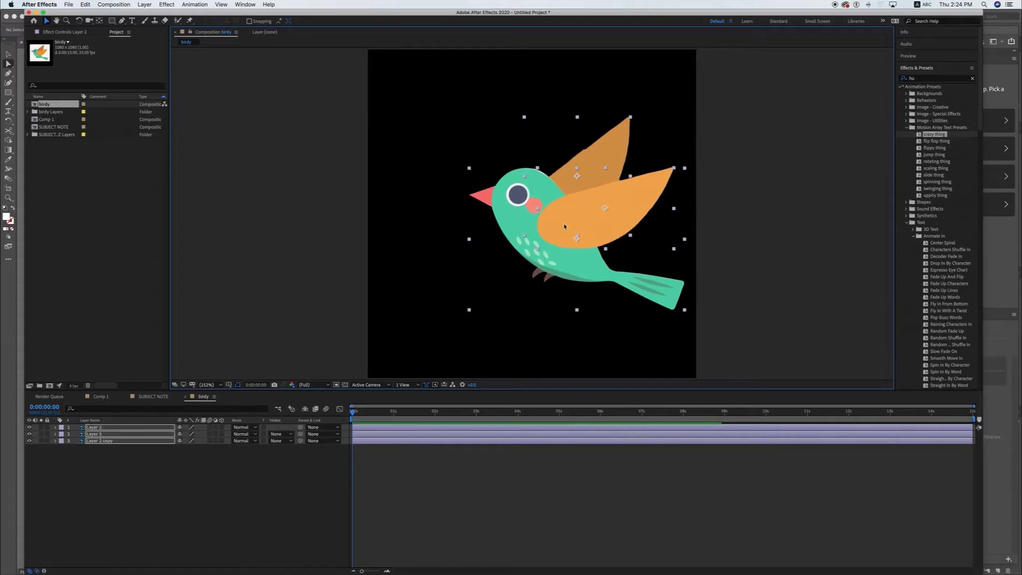
- Nudge the front wing (Layer 2) slightly and move its anchor point to the wing base
click(852, 261)
click(589, 223)
drag(589, 222, 582, 216)
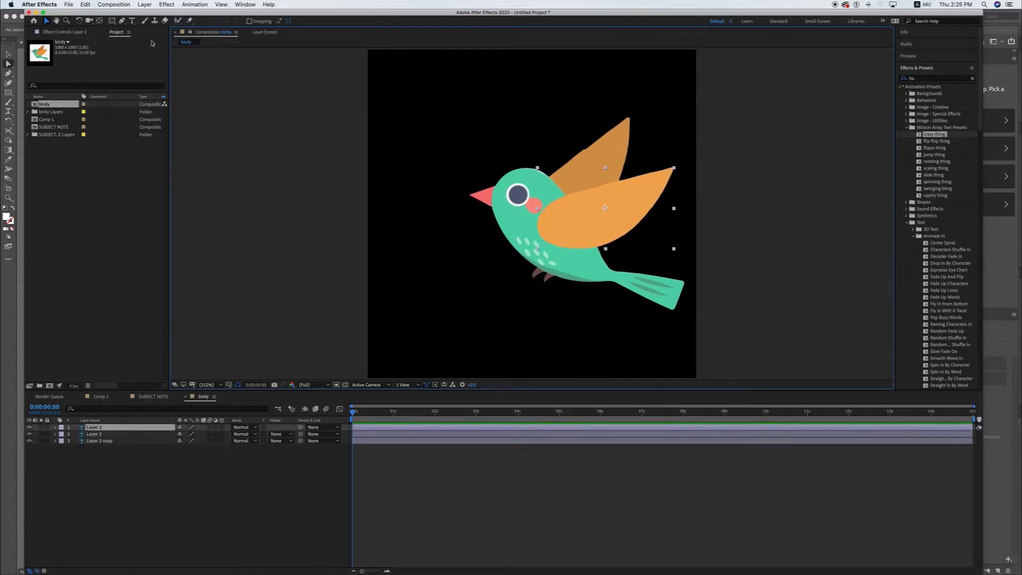
click(99, 21)
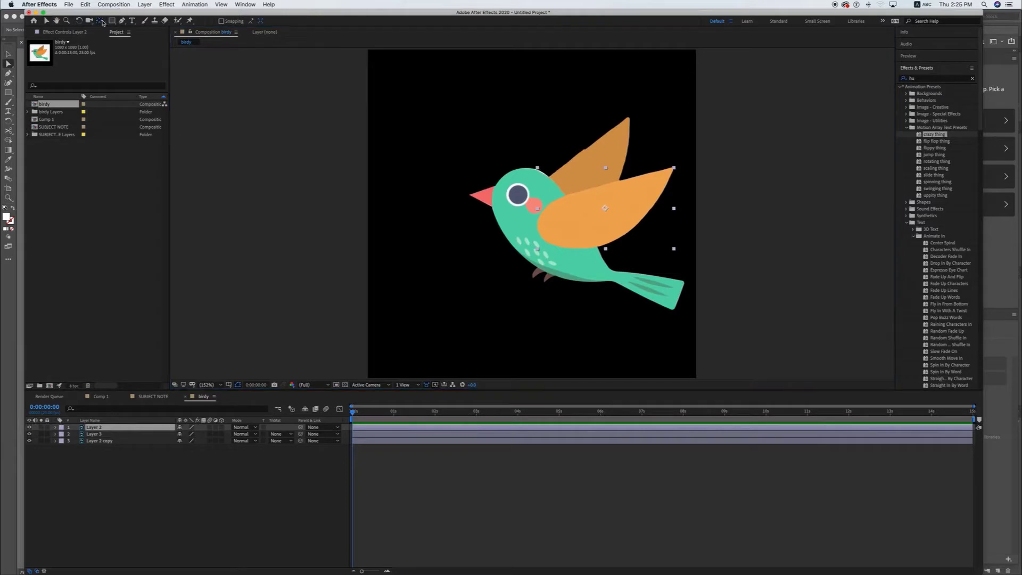
drag(605, 208, 541, 236)
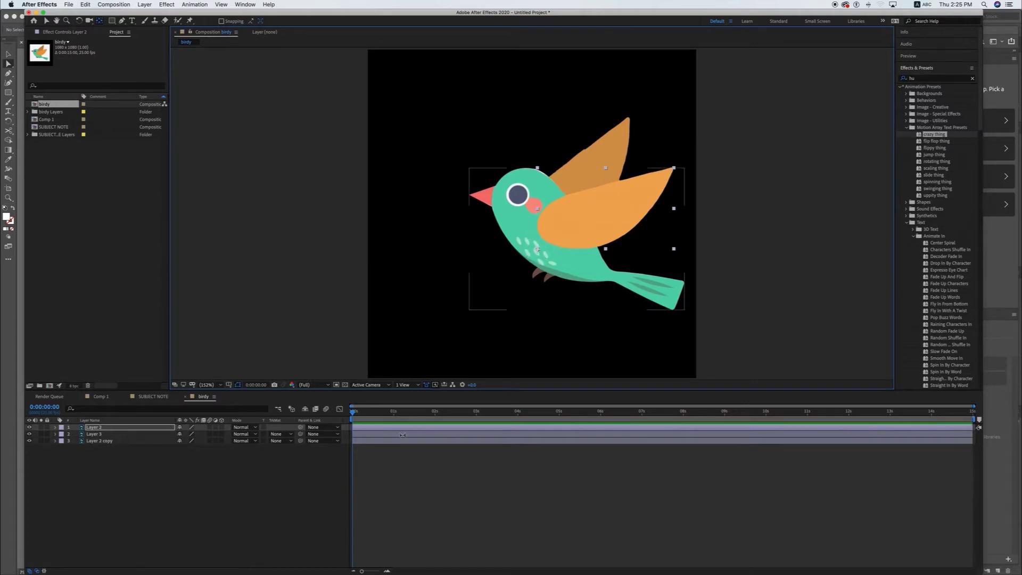
- Hide the body (Layer 3) and move Layer 2 copy's anchor to its lower-left base
click(29, 434)
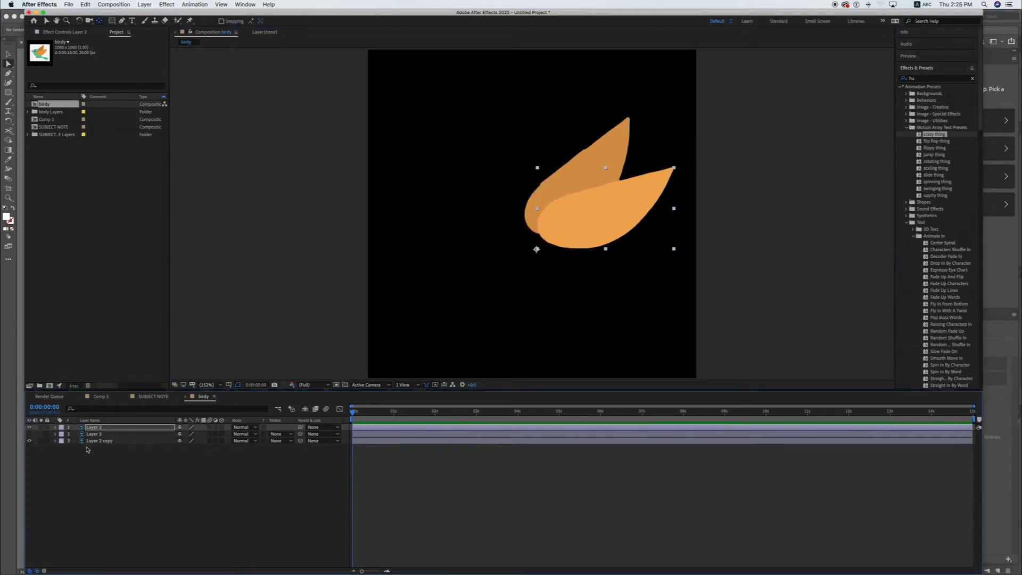
click(101, 441)
drag(584, 176, 523, 235)
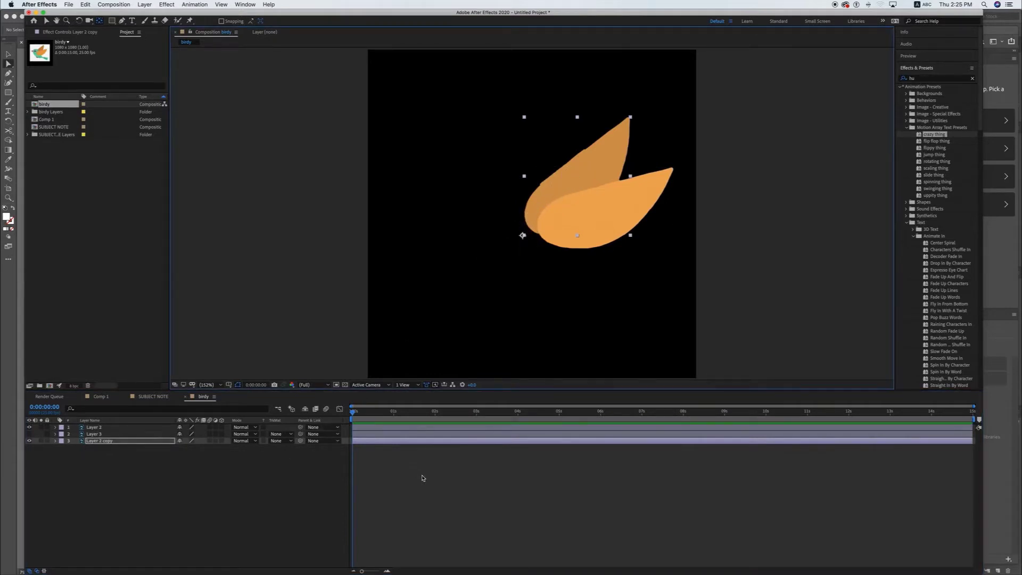
shift+click(391, 428)
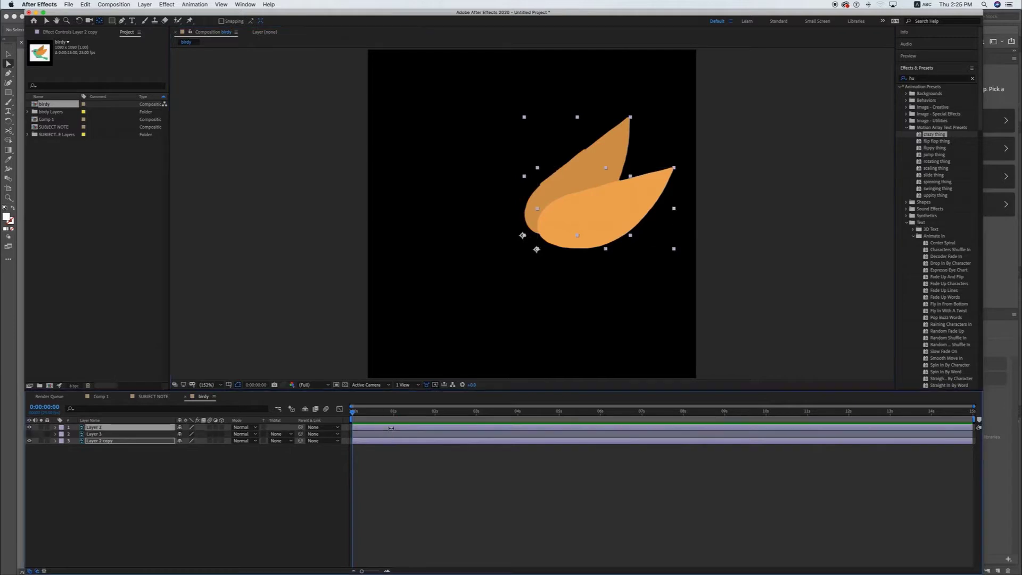
- Set Scale keyframes on both wing layers at frame 0 and at frame 8
key(s)
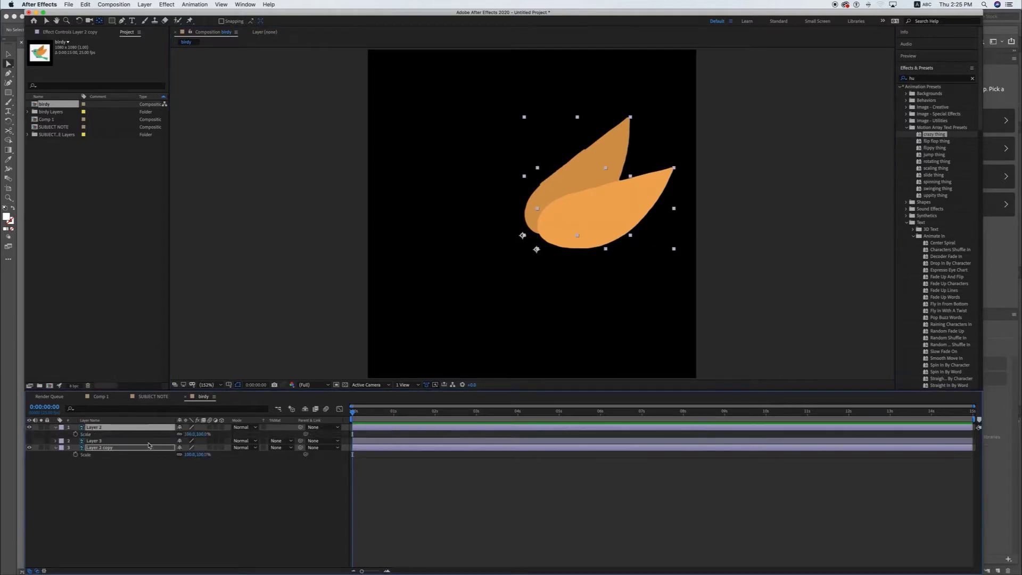
click(75, 434)
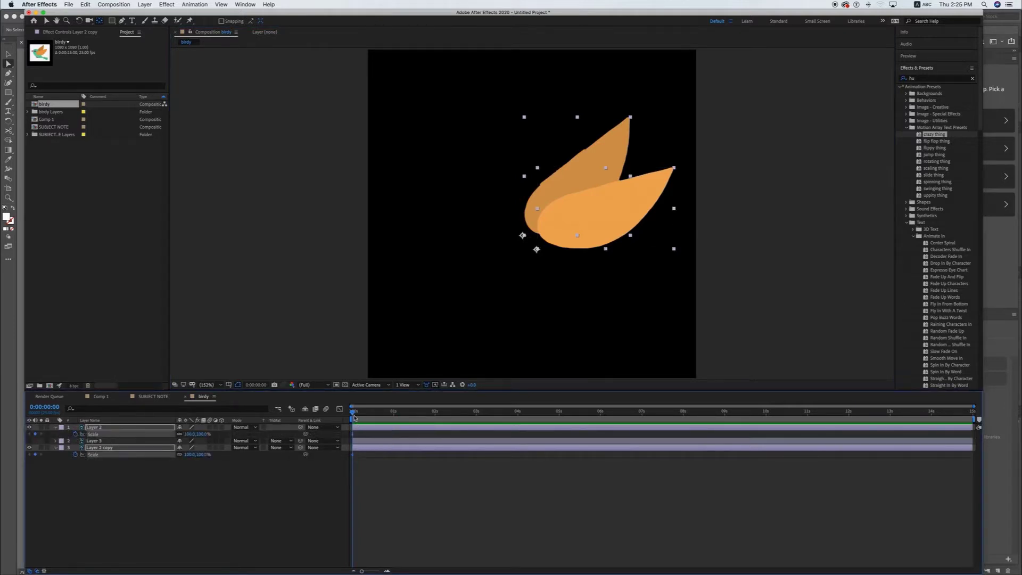
click(387, 571)
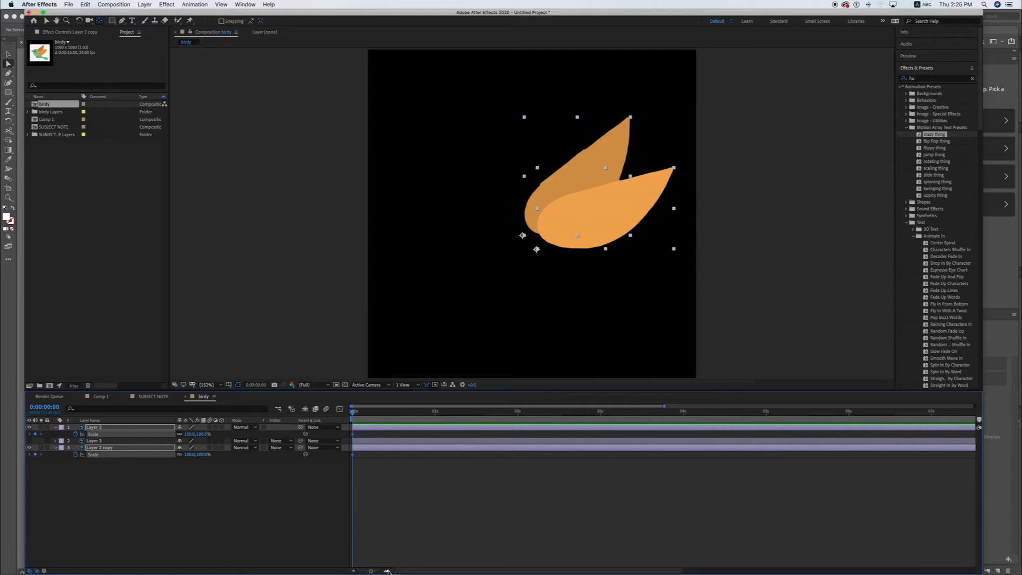
drag(354, 415, 390, 414)
click(387, 571)
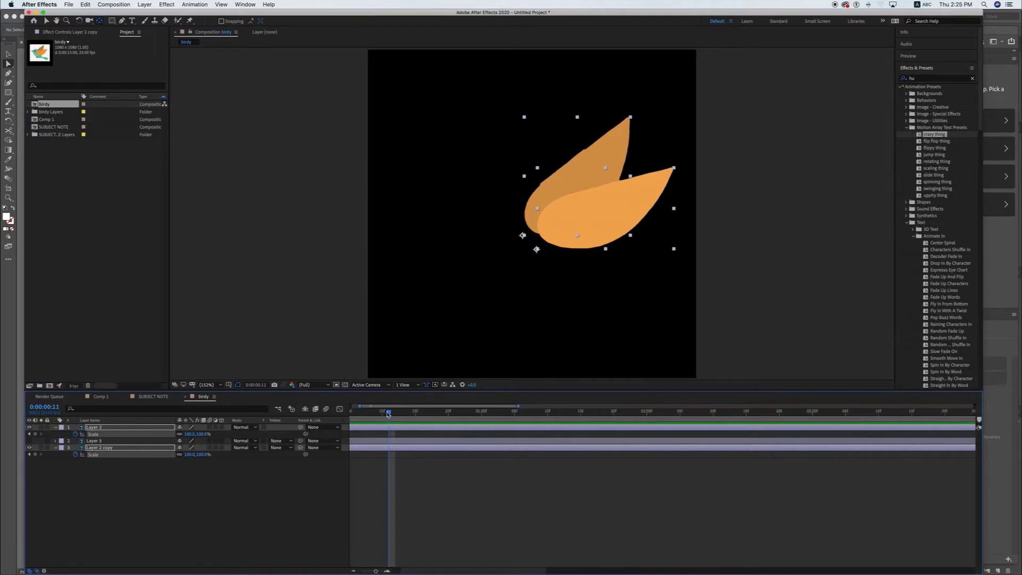
drag(389, 412, 387, 415)
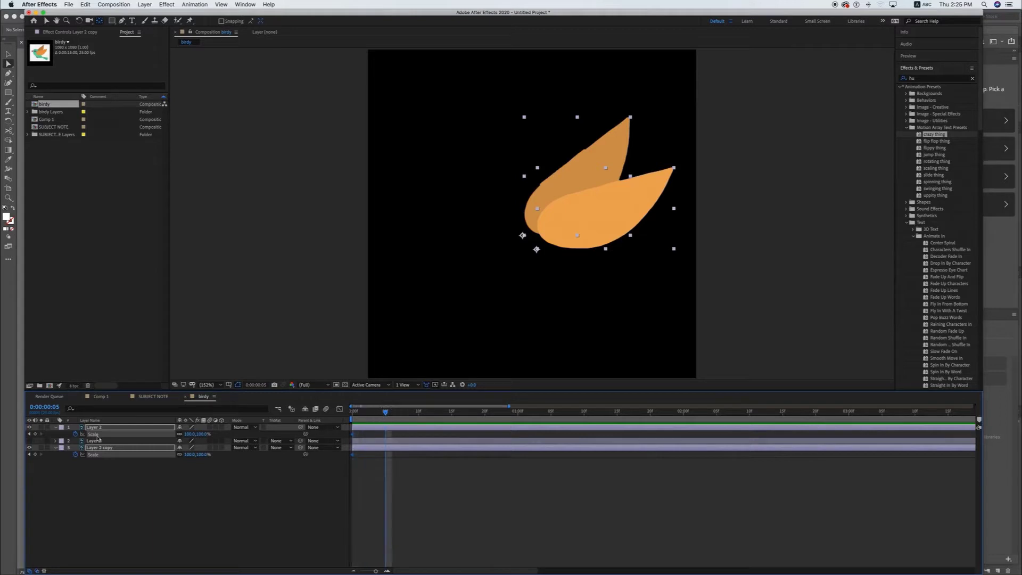
drag(386, 413, 406, 414)
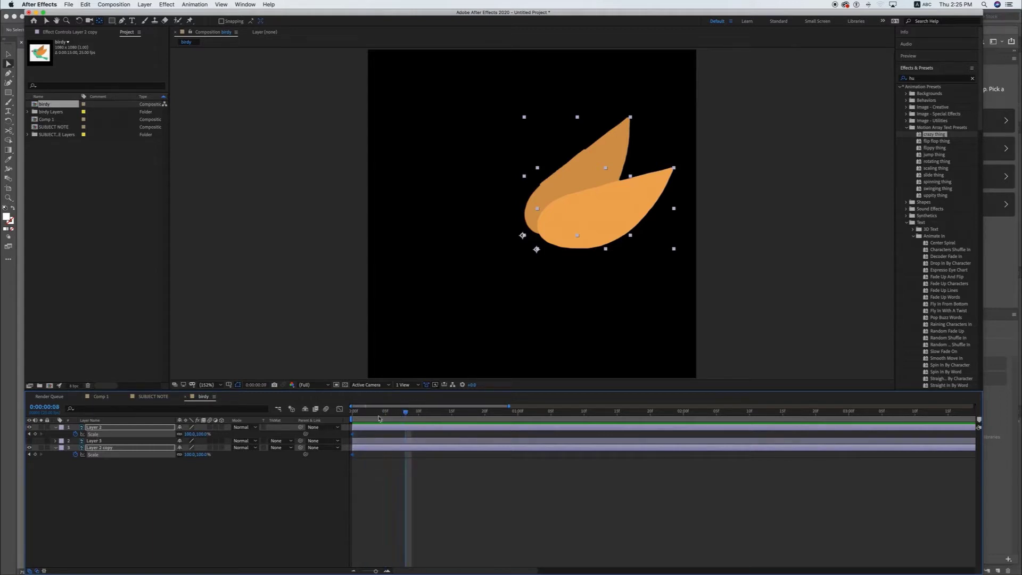
click(35, 434)
drag(406, 414, 379, 414)
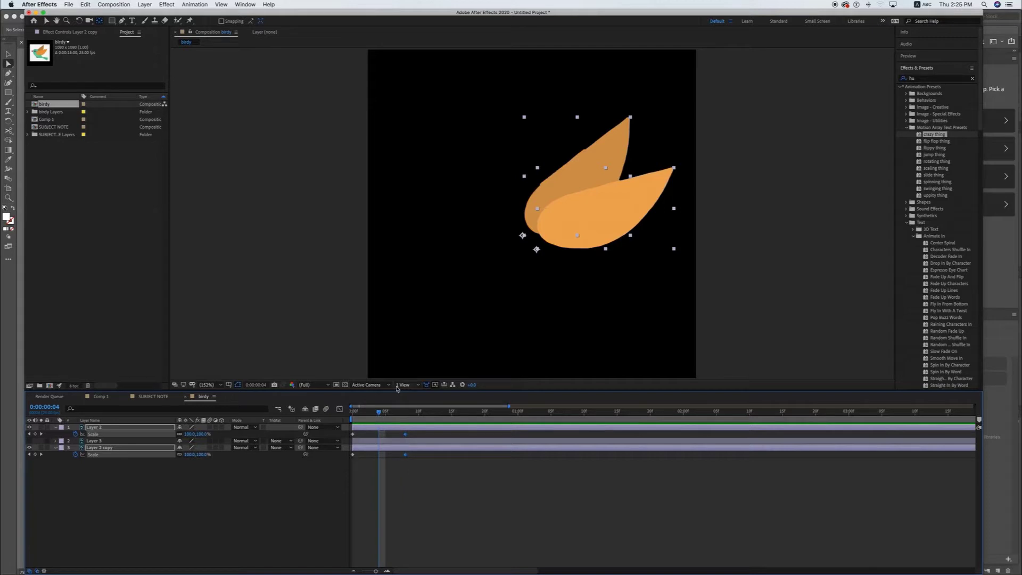
click(410, 493)
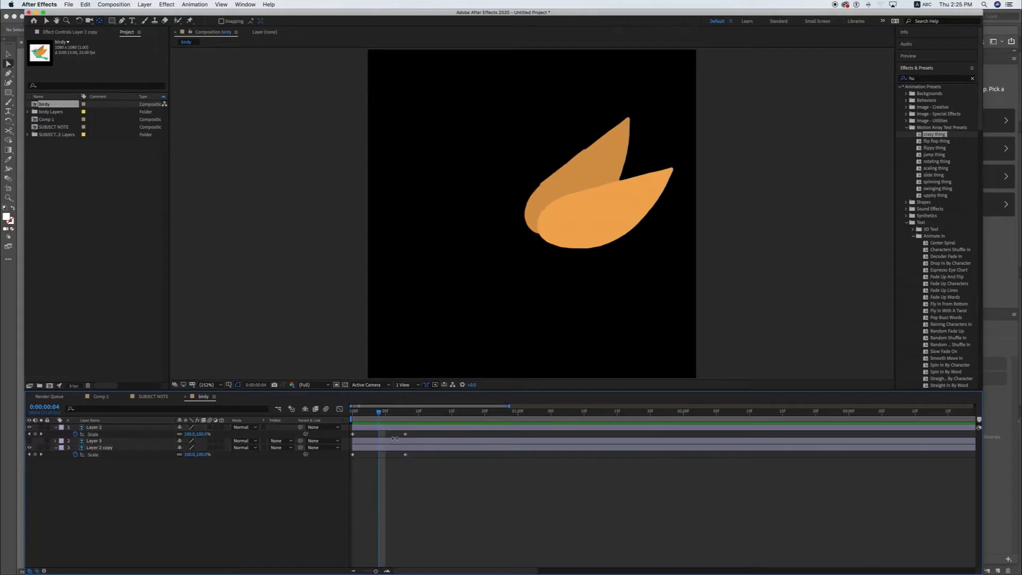
- At frame 4, flip the front wing to about -64% and the back wing to about -93% width
click(658, 229)
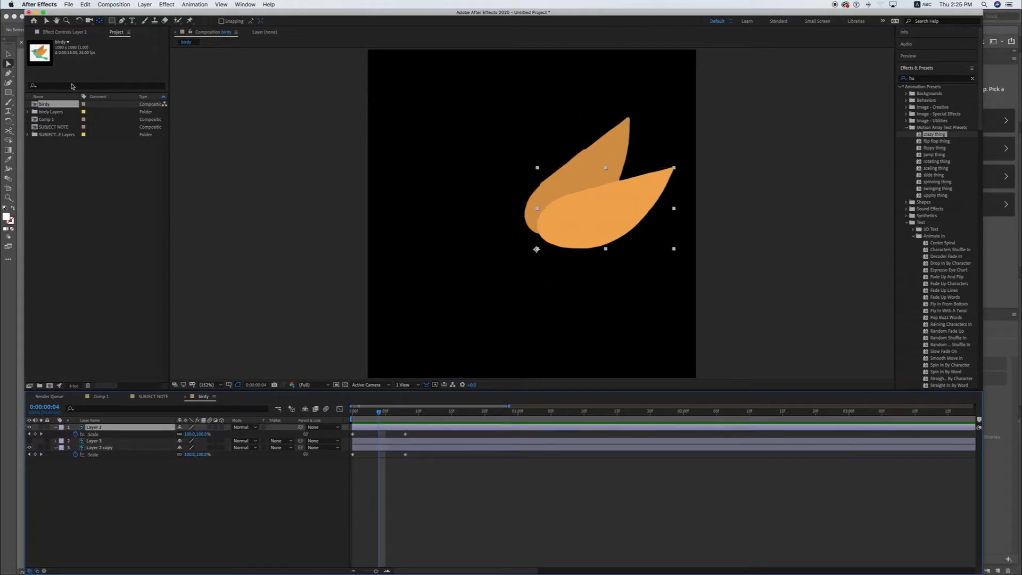
click(46, 21)
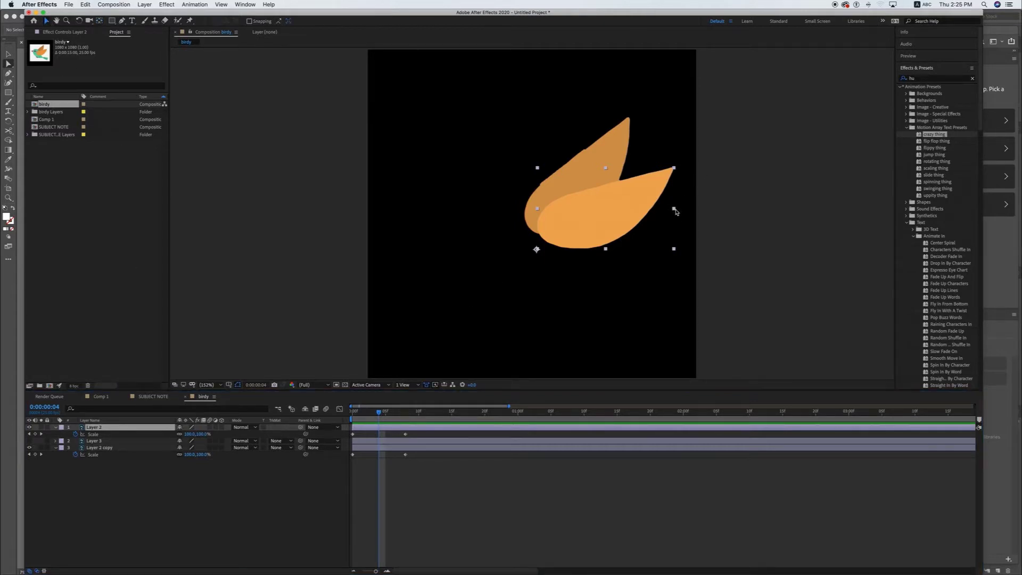
drag(674, 209, 413, 210)
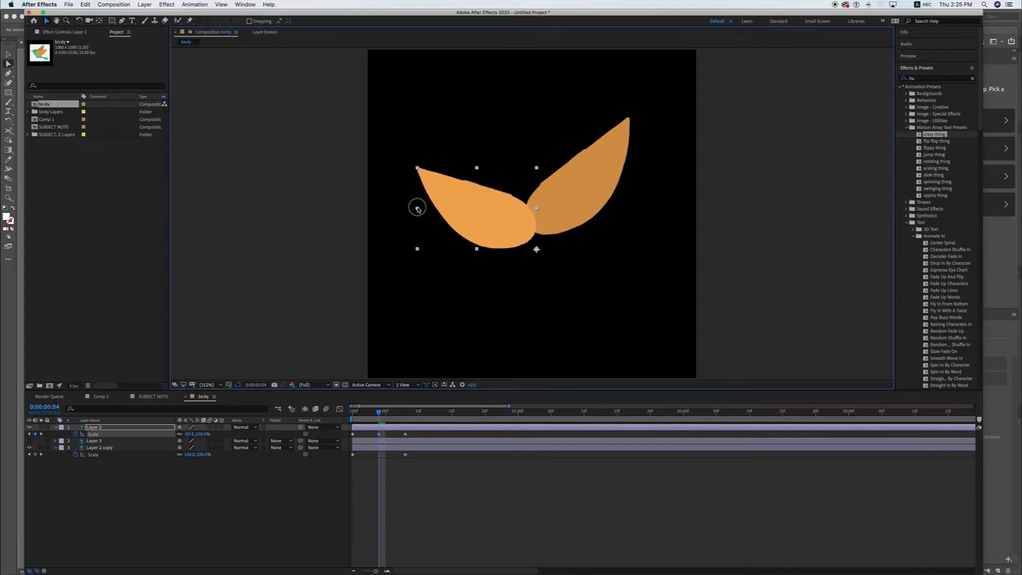
click(459, 448)
mouse_move(631, 178)
mouse_down()
mouse_move(421, 183)
mouse_move(431, 181)
mouse_up()
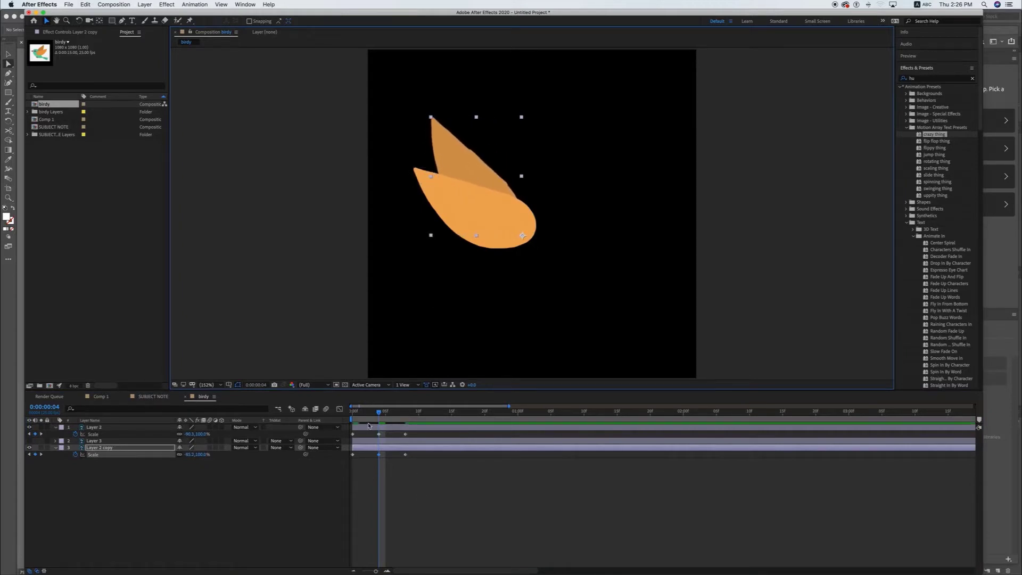
- Preview the basic wing-flap cycle
key(space)
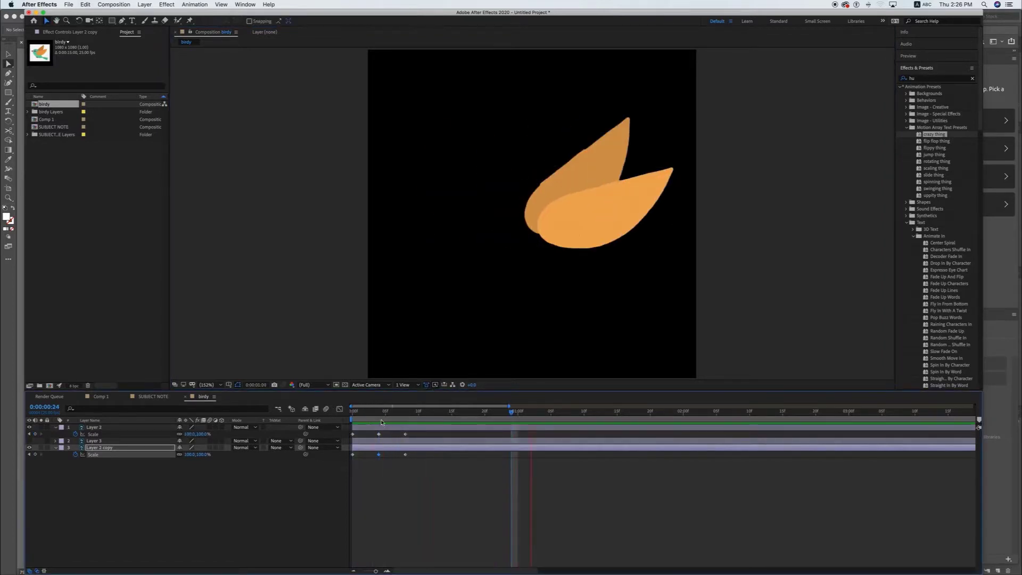
key(space)
key(r)
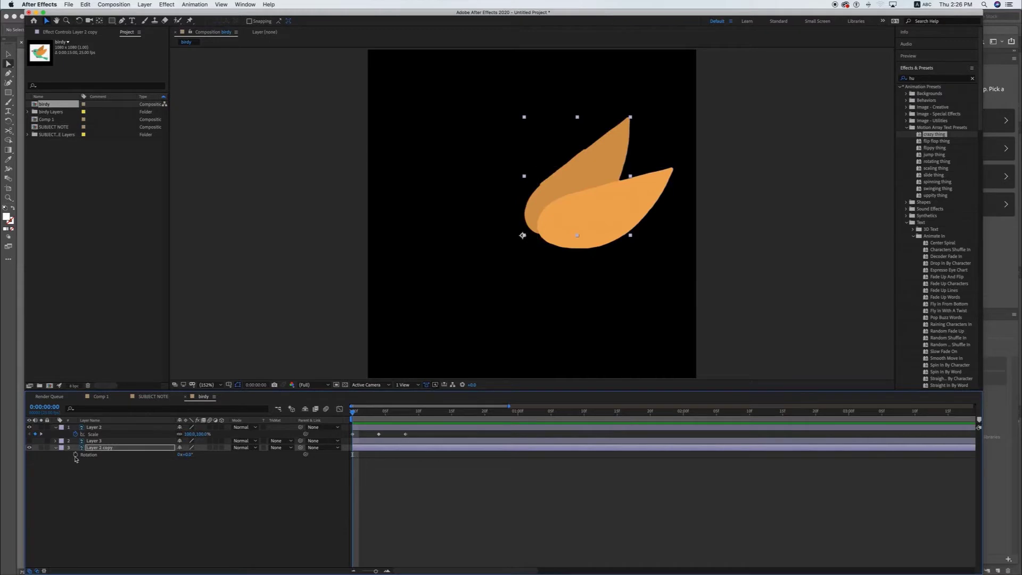
- Start Rotation keyframing on Layer 2 copy and list Scale with Rotation under both wings
click(75, 455)
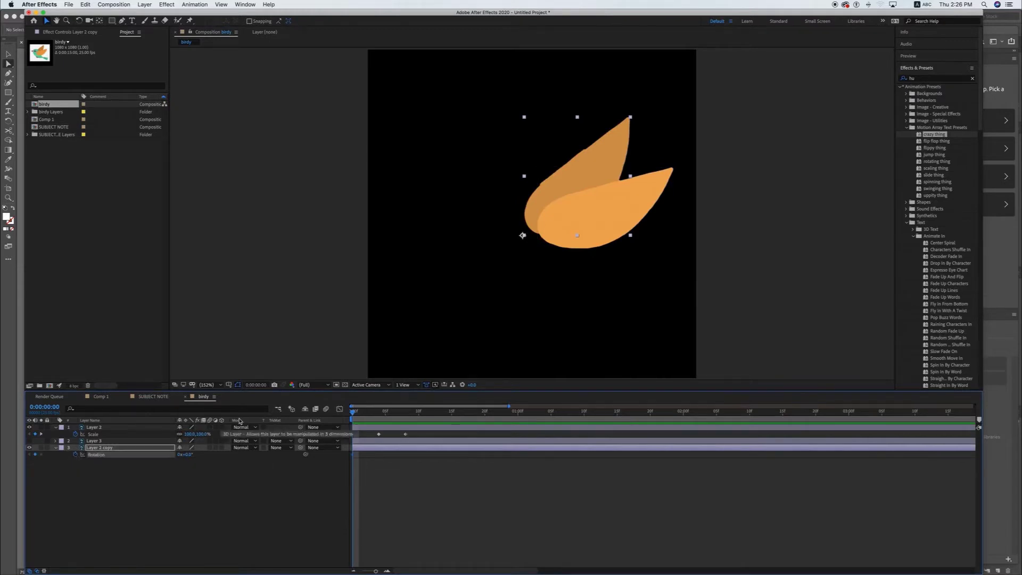
click(368, 428)
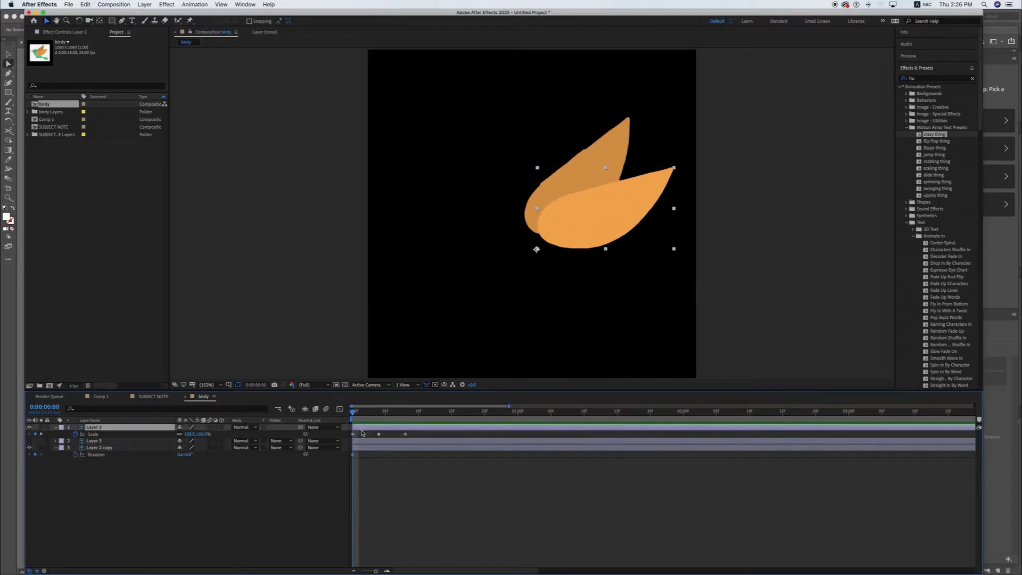
key(r)
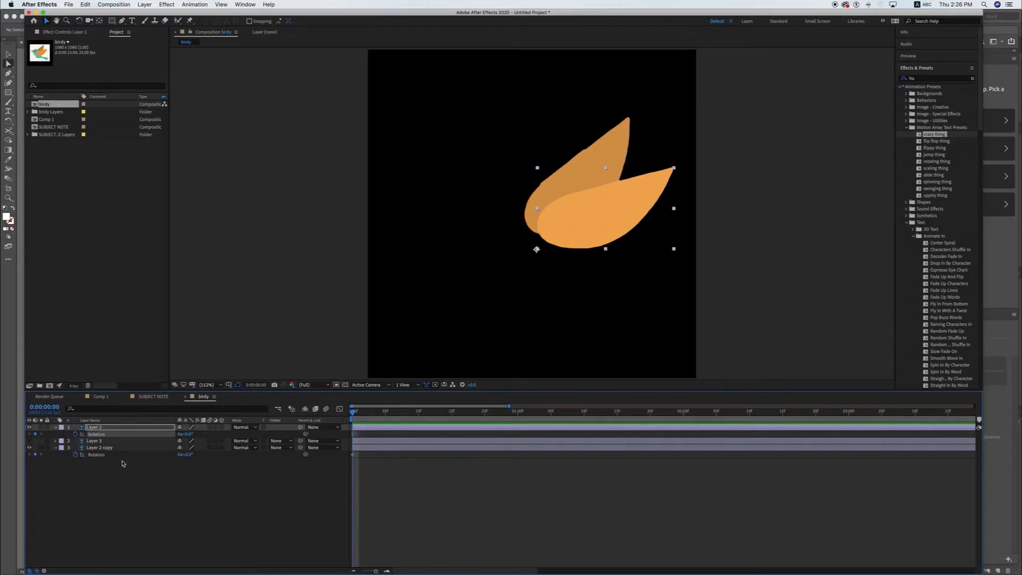
shift+click(394, 450)
key(shift+s)
- Select both wing layers and their Rotation properties
click(406, 485)
click(391, 455)
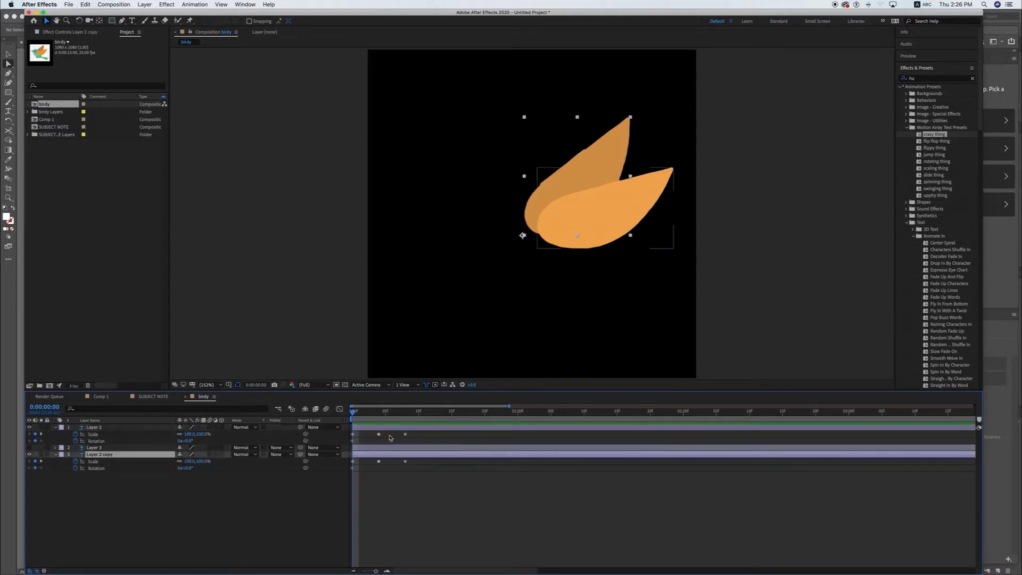
shift+click(391, 427)
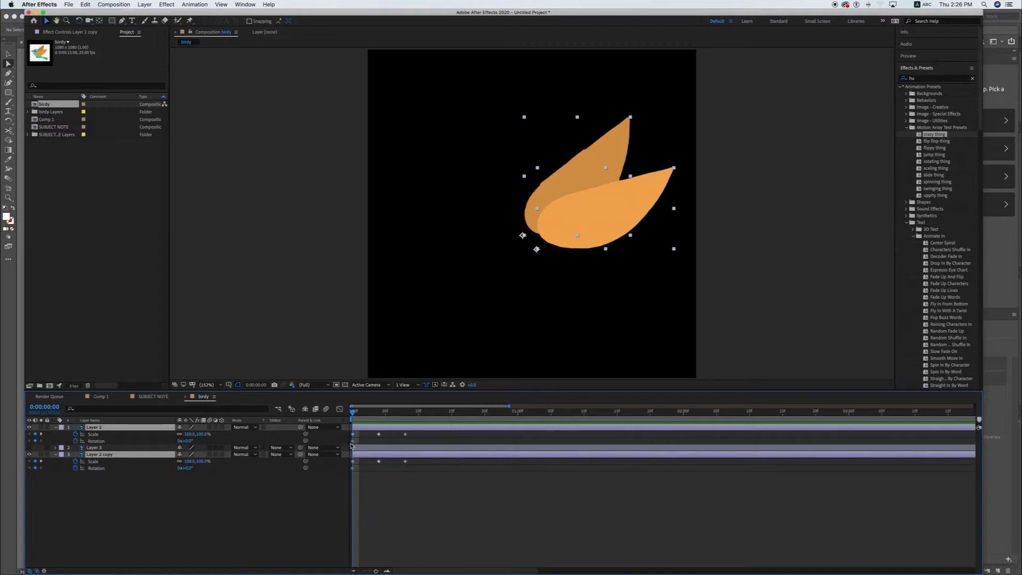
click(353, 441)
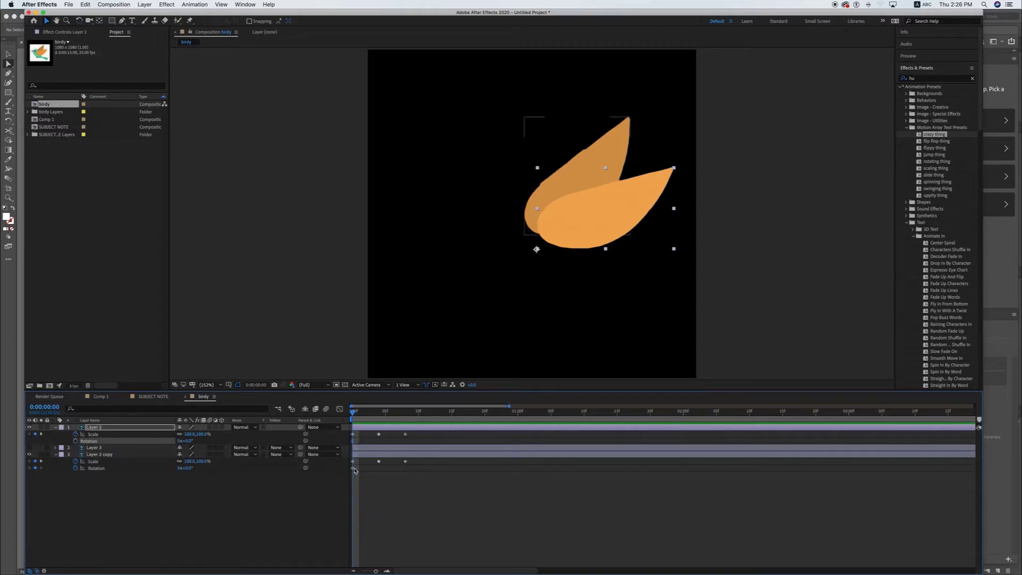
click(353, 468)
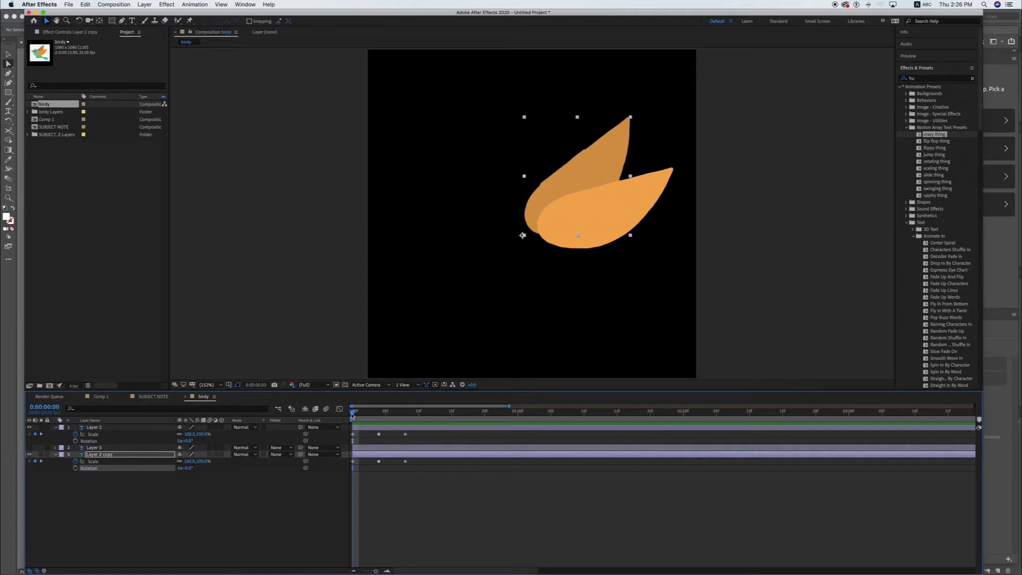
- At frame 8, tilt both wings upward with small negative rotations, the lower wing about -20°
mouse_move(352, 413)
mouse_down()
mouse_move(403, 409)
mouse_move(379, 411)
mouse_up()
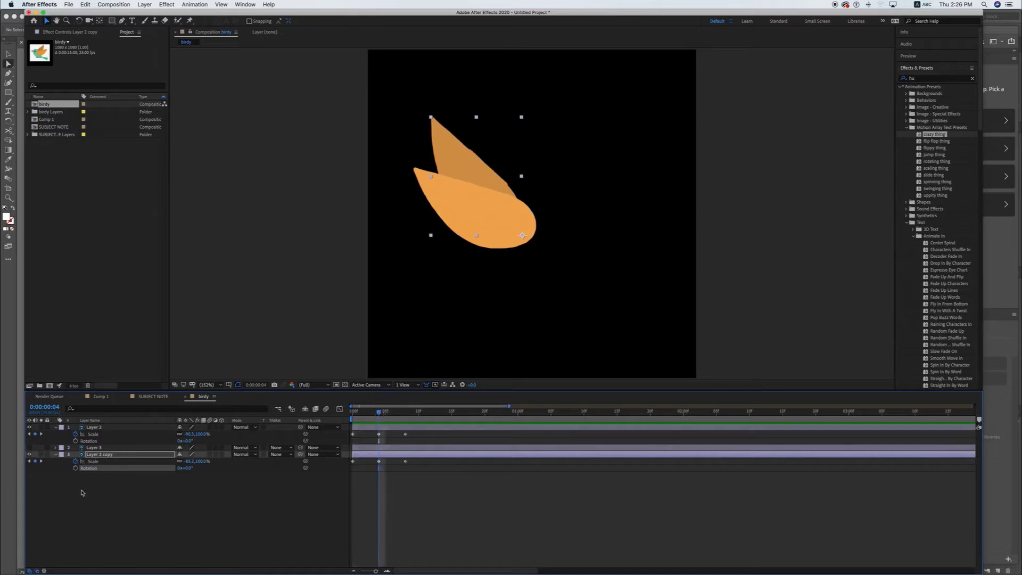
drag(186, 468, 174, 468)
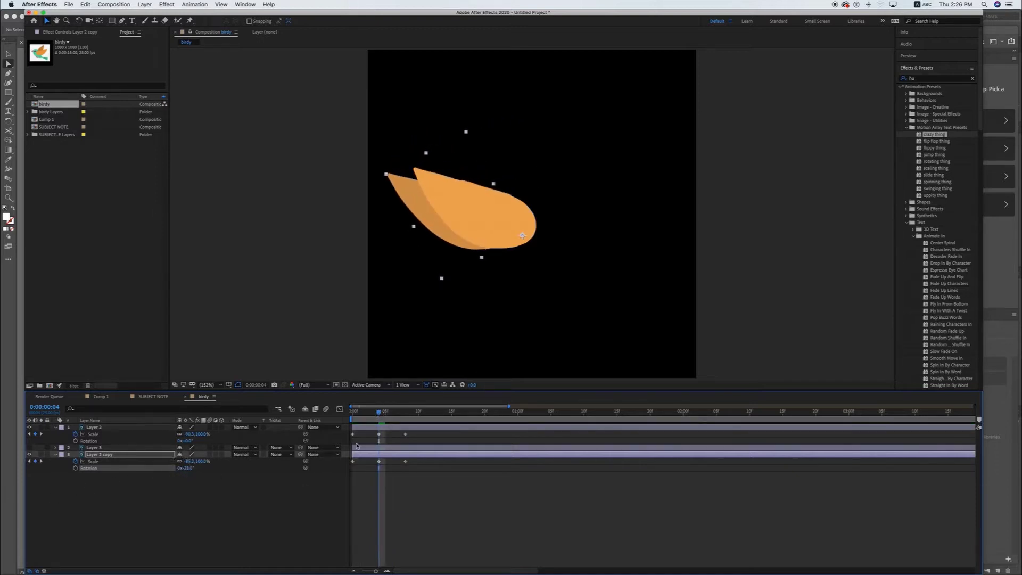
click(384, 429)
drag(201, 435, 196, 437)
key(ctrl+z)
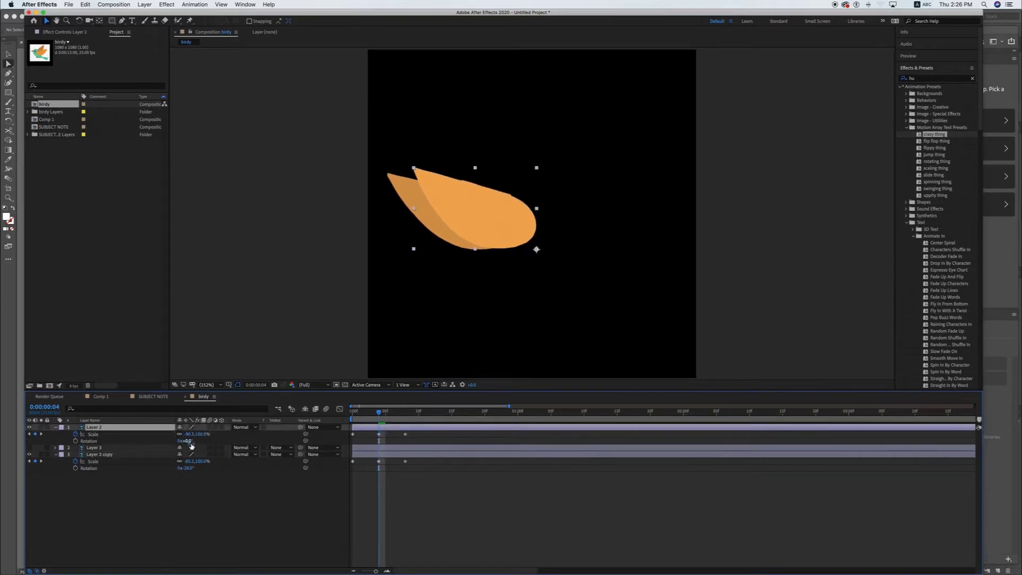
drag(187, 442, 173, 442)
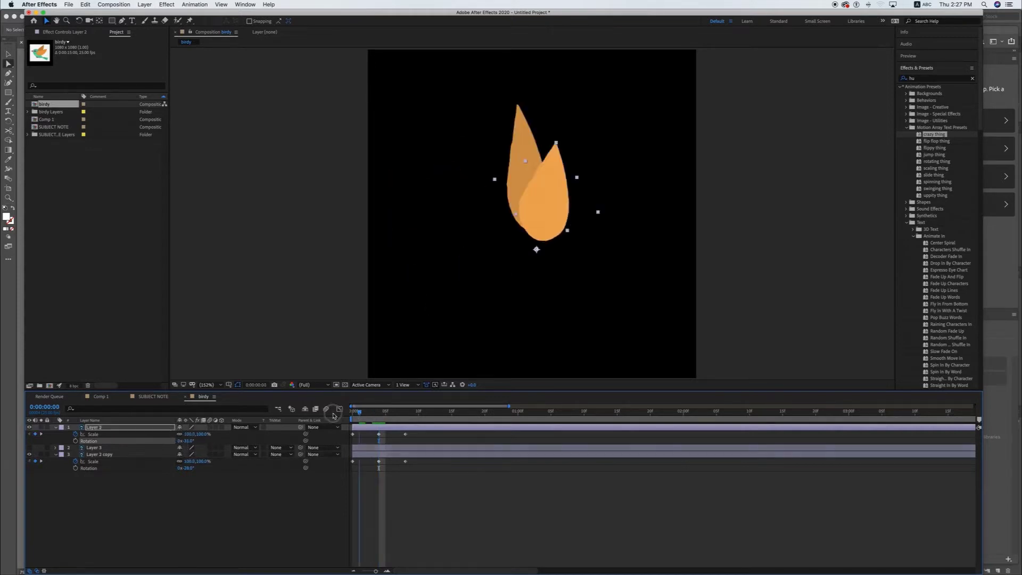
- Preview the flap from frame 0 and make the green body layer visible again
drag(378, 413, 353, 412)
key(space)
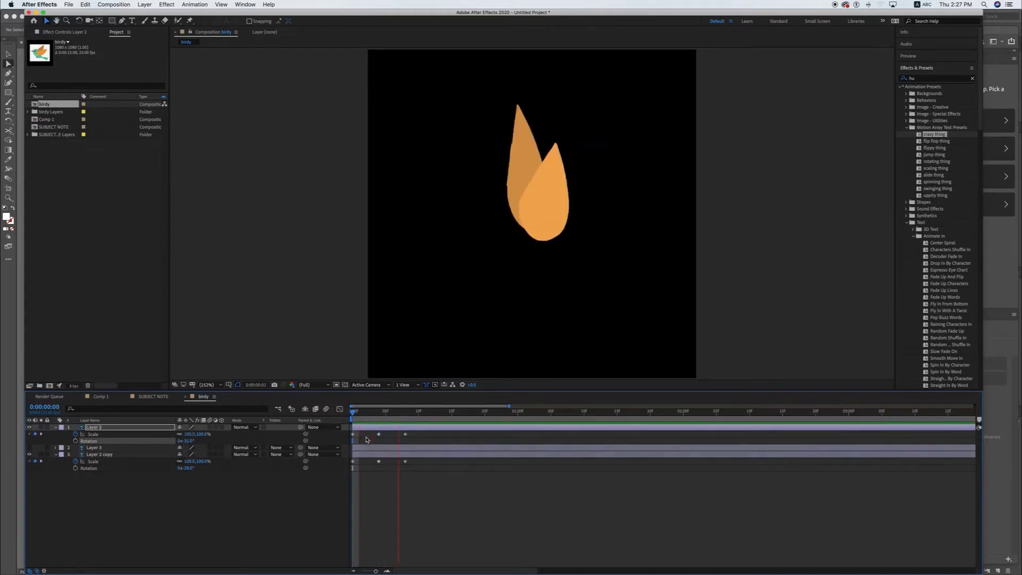
key(space)
key(space)
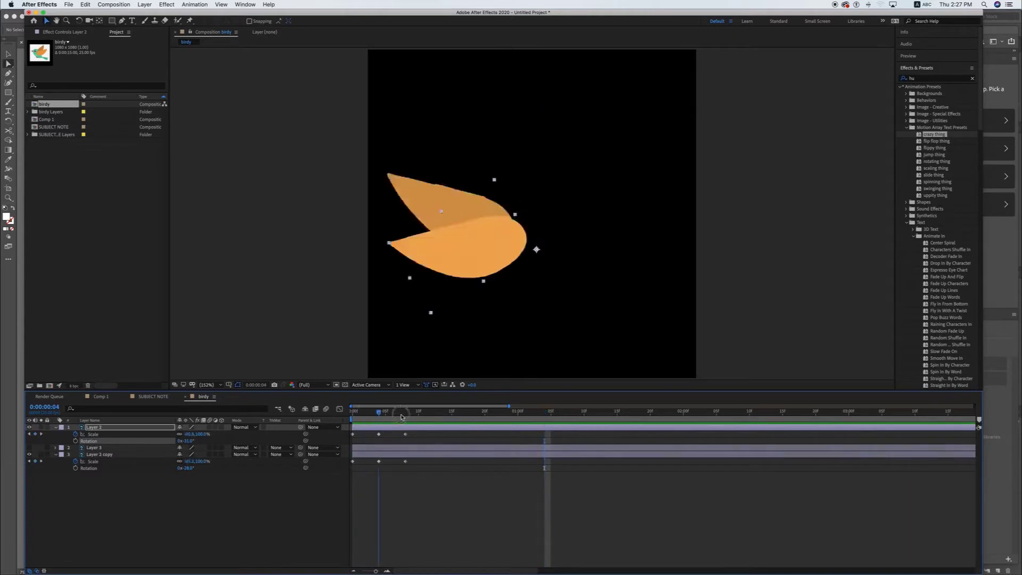
key(space)
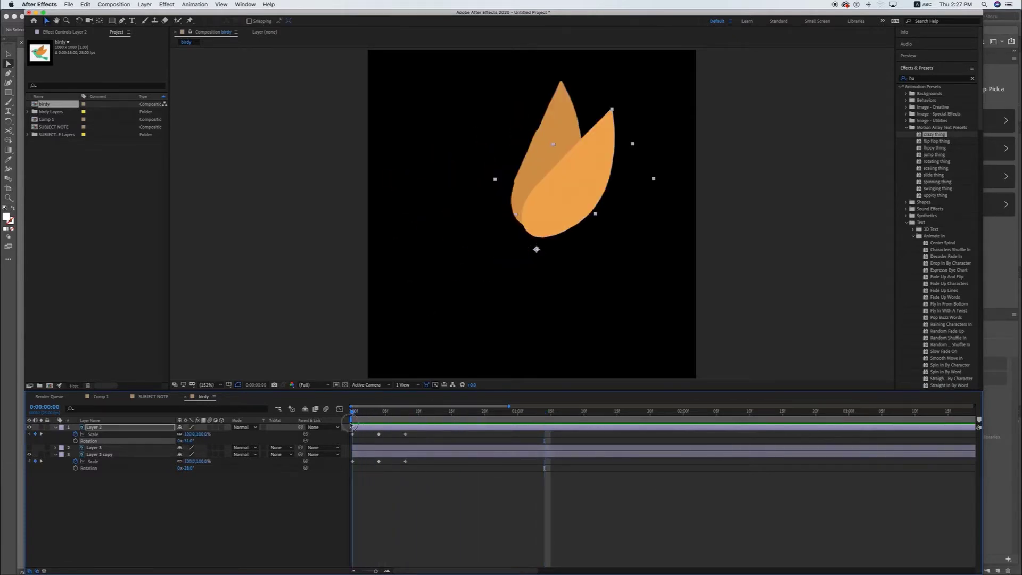
click(29, 448)
key(space)
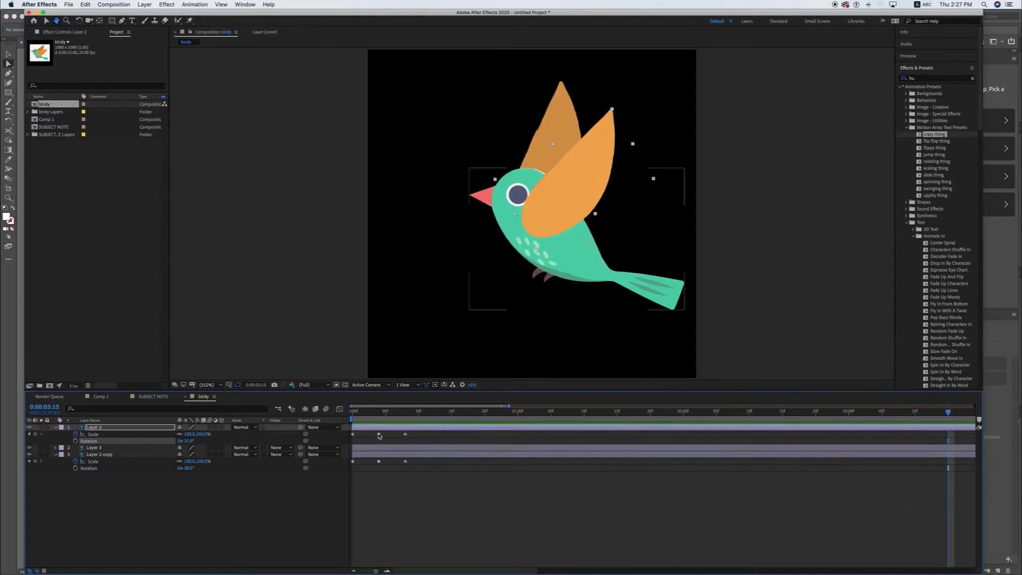
key(space)
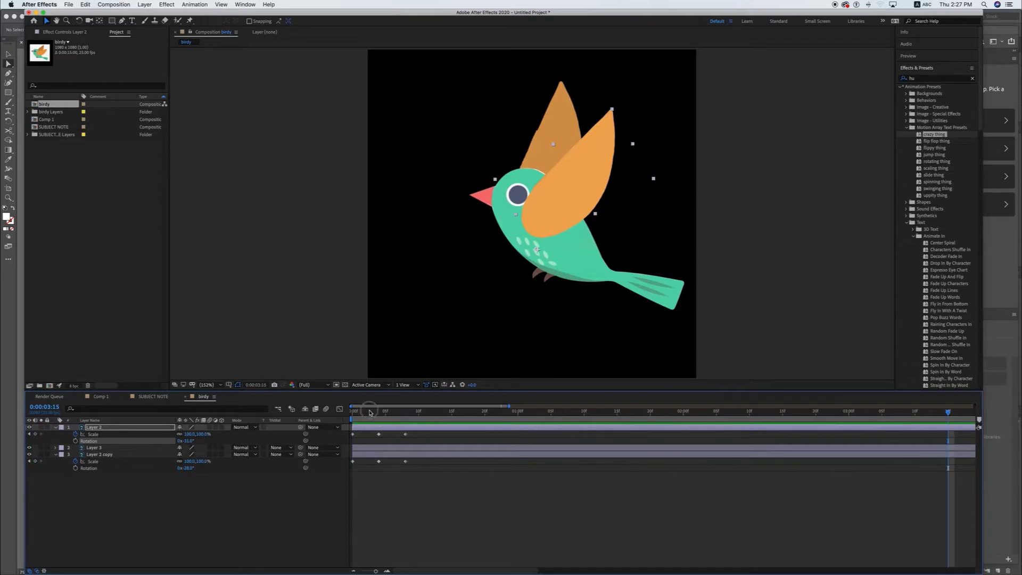
click(407, 452)
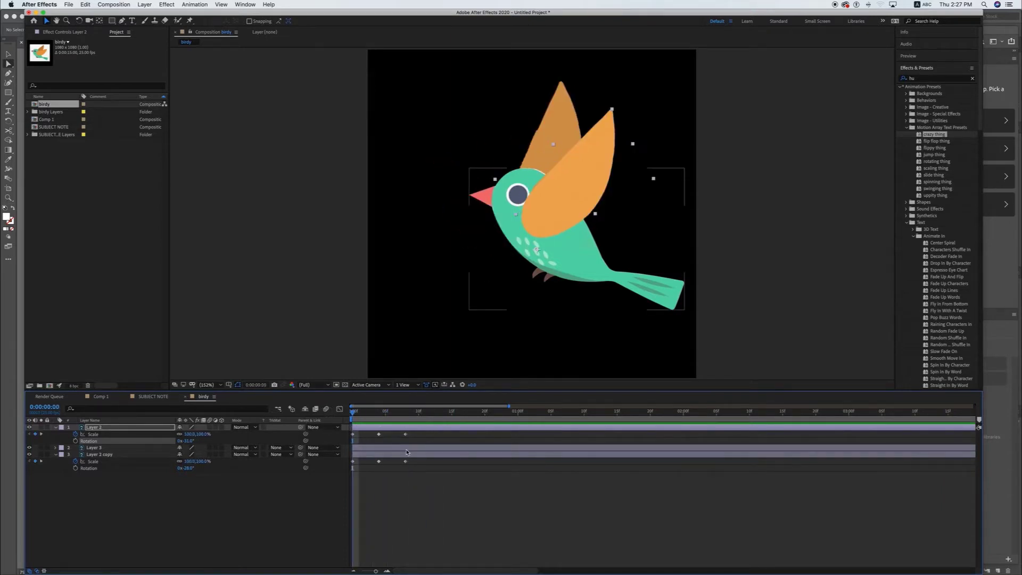
click(406, 452)
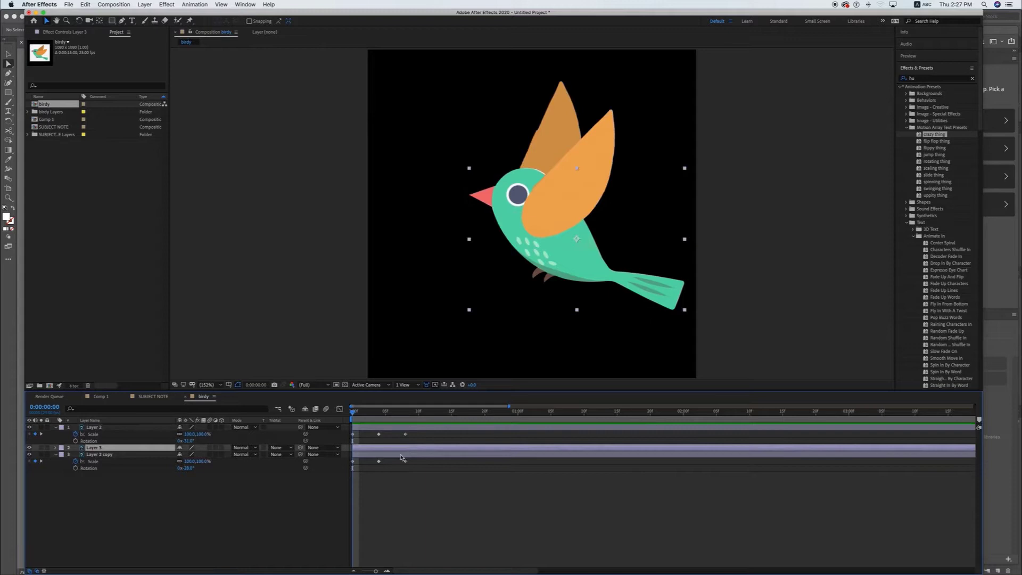
click(389, 429)
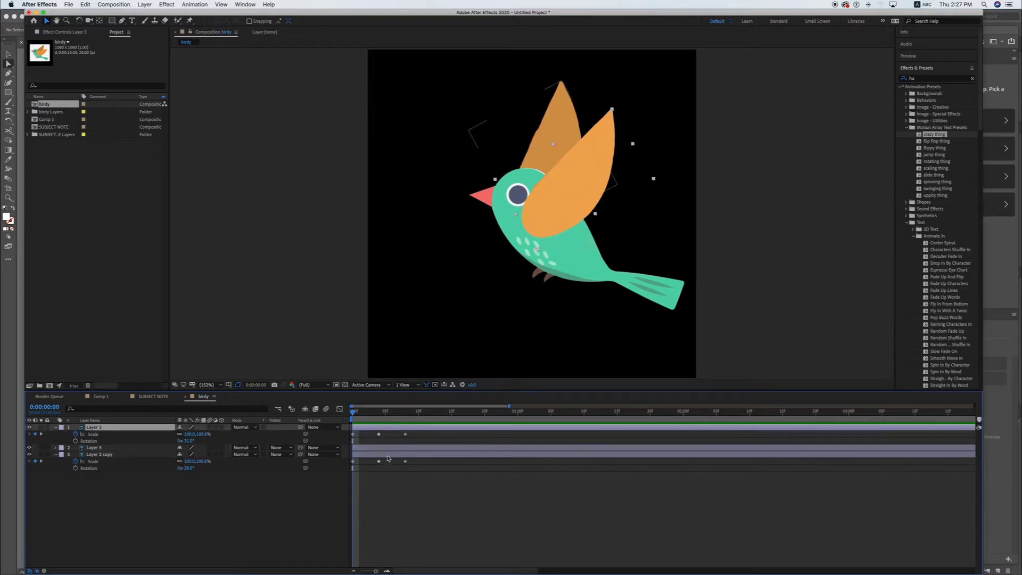
super+click(388, 457)
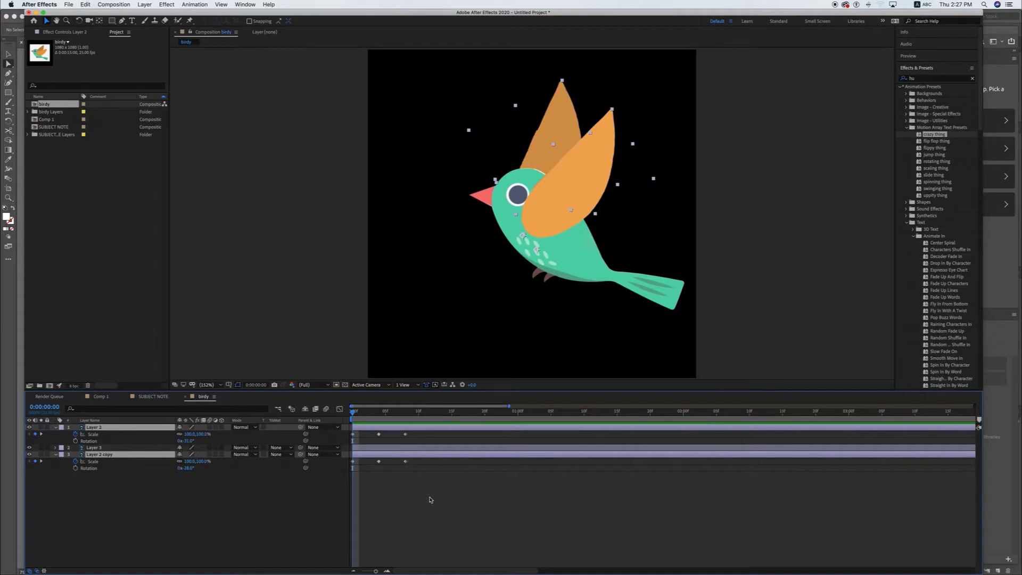
click(389, 491)
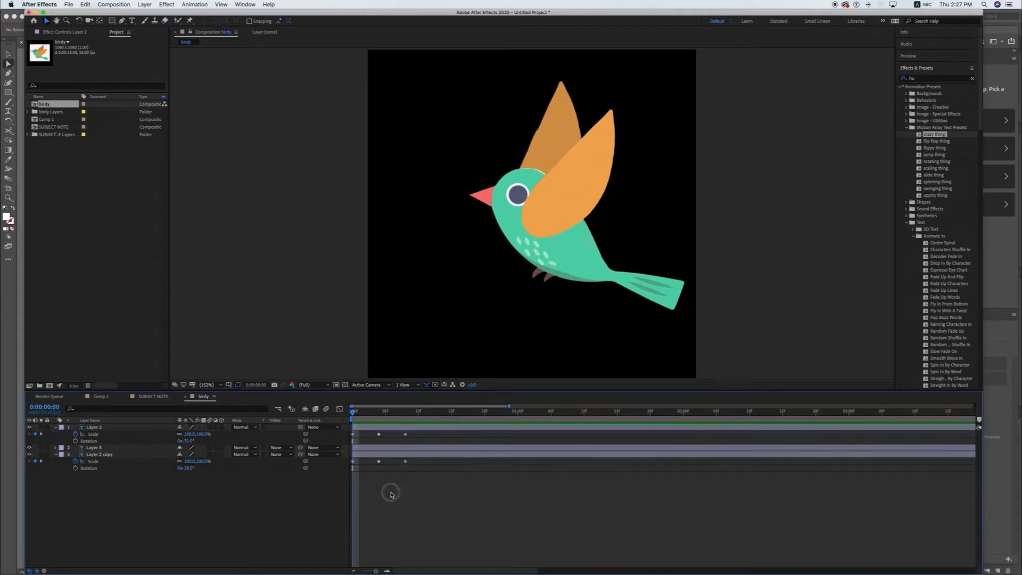
drag(575, 190, 578, 238)
key(ctrl+z)
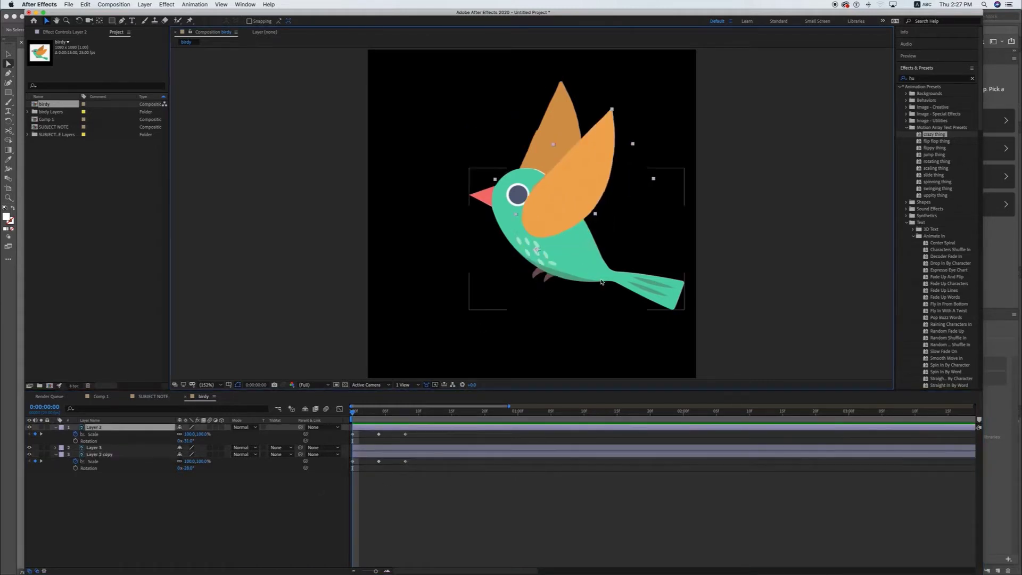
click(554, 137)
click(554, 137)
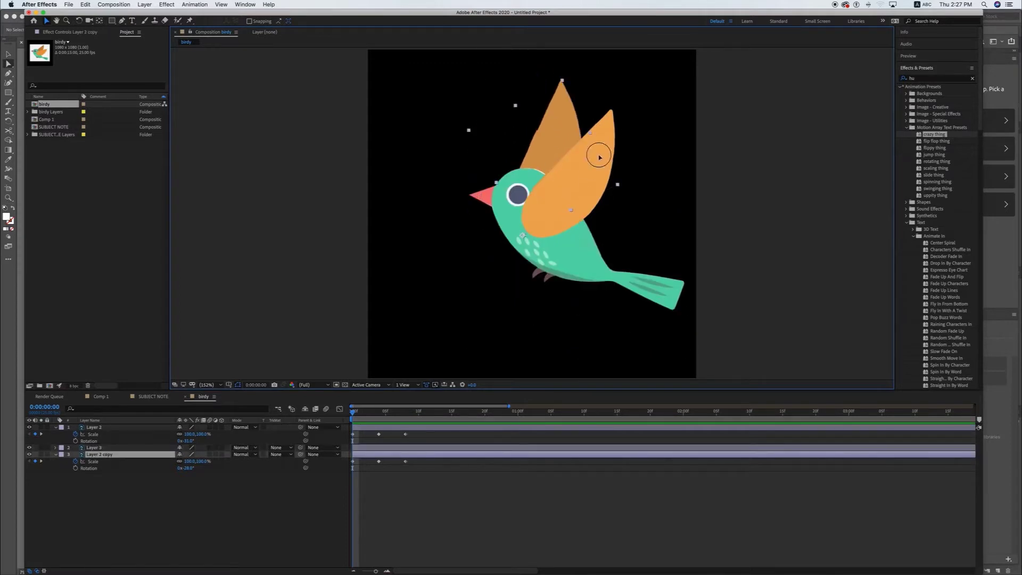
click(592, 278)
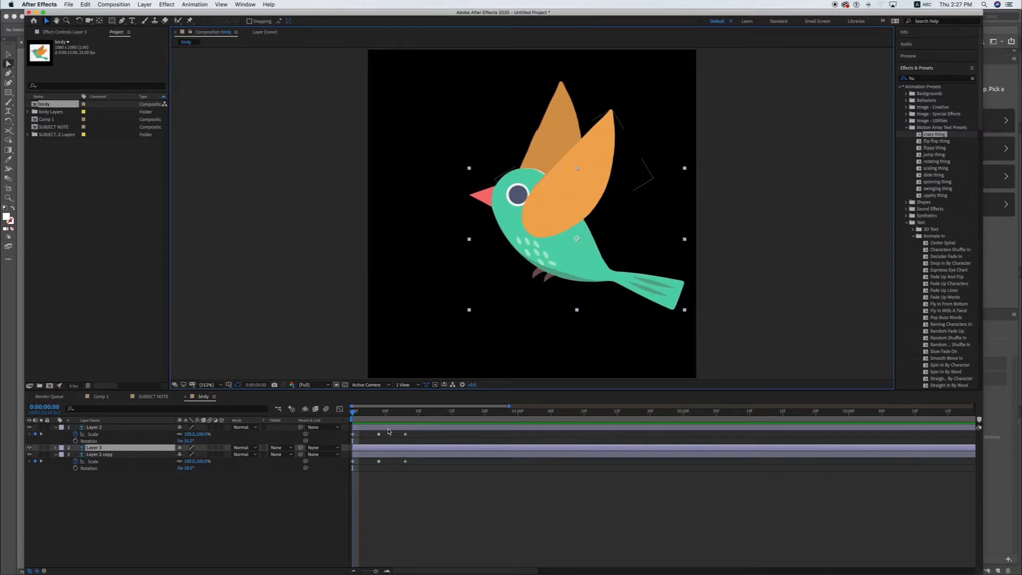
- Parent Layer 2 and Layer 2 copy to the body layer, Layer 3
click(388, 429)
super+click(391, 455)
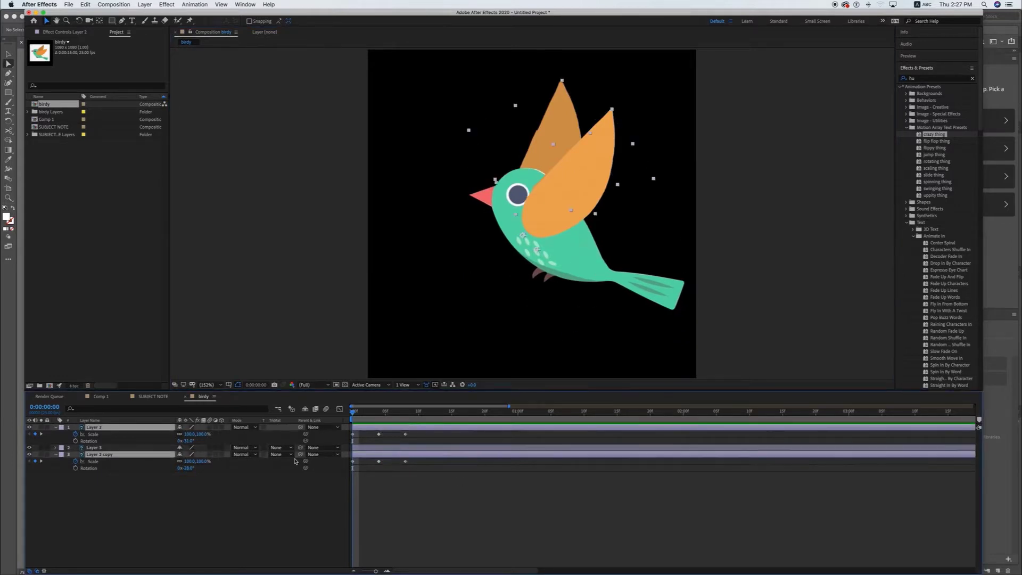
drag(302, 429, 100, 449)
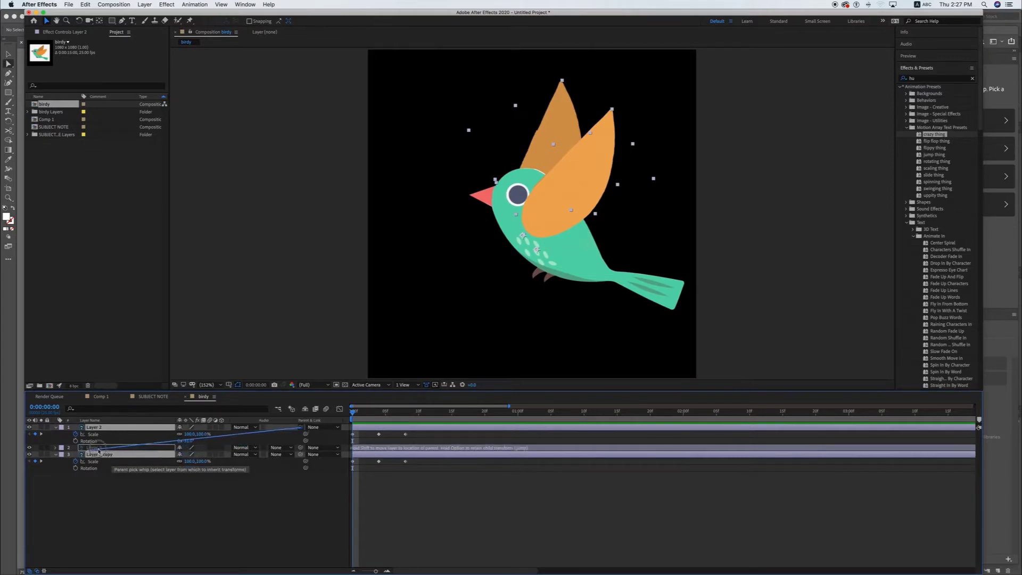
drag(99, 449, 131, 450)
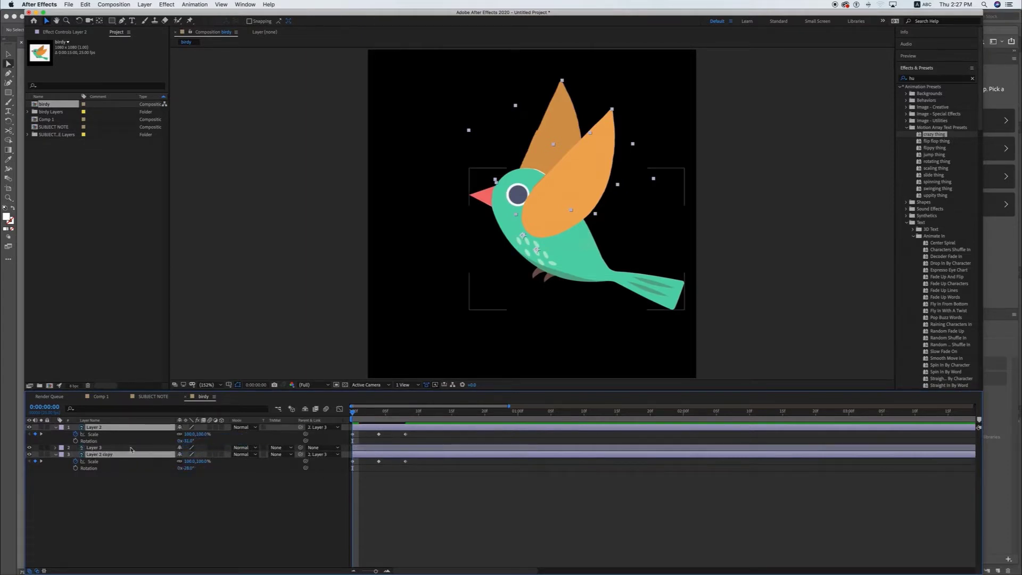
- Move the whole bird down and slightly left via Layer 3
click(384, 450)
drag(563, 278, 561, 279)
drag(573, 223, 564, 298)
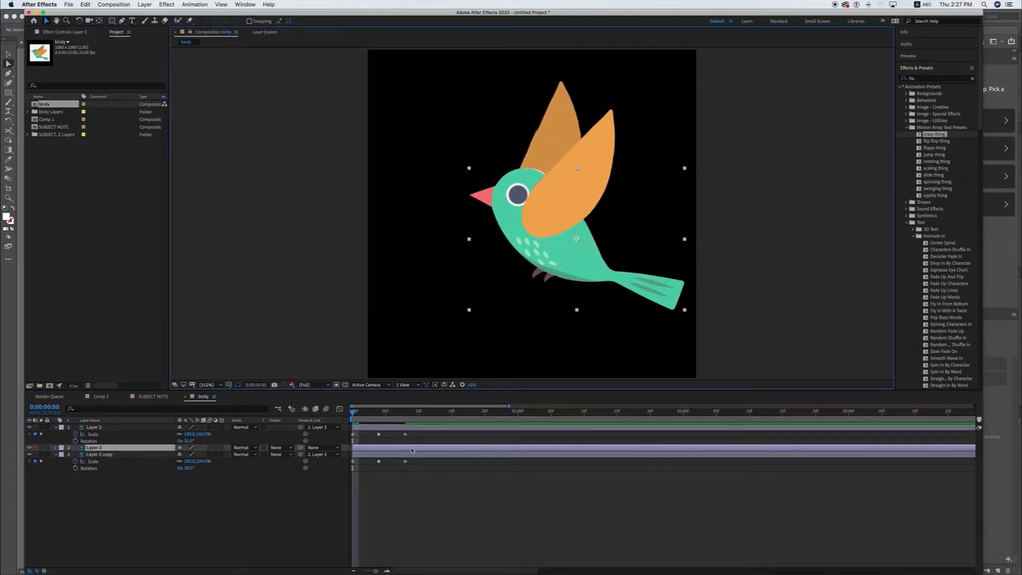
- Key Layer 3's Position at frames 0 and 8, and lower the bird at frame 4
key(p)
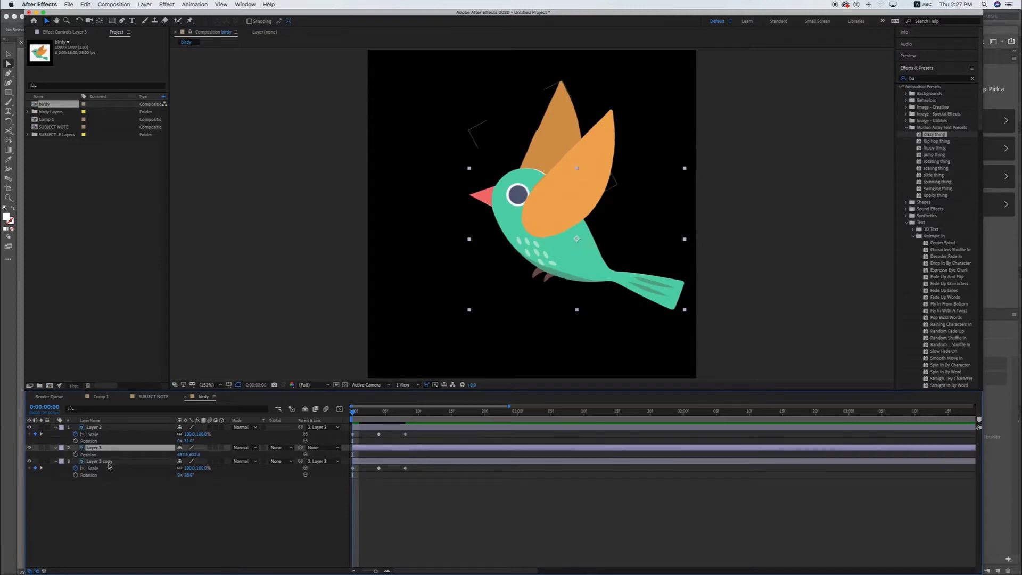
click(76, 454)
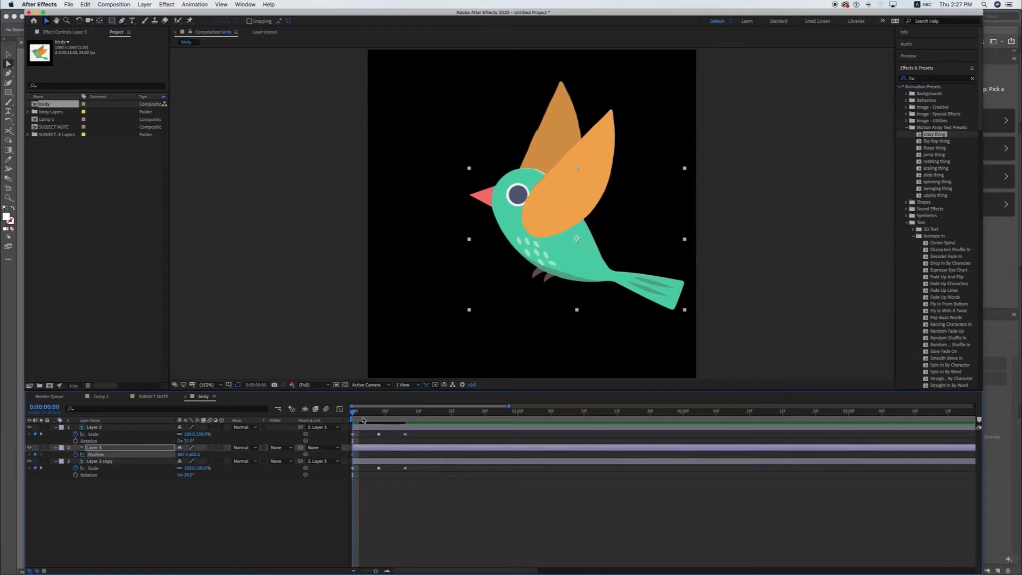
drag(352, 413, 406, 413)
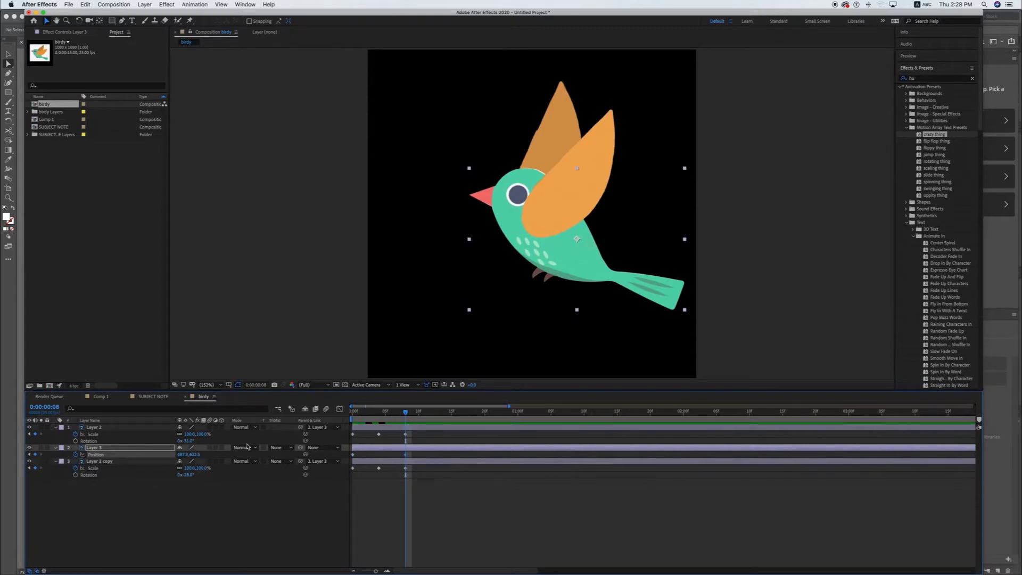
drag(406, 414, 379, 413)
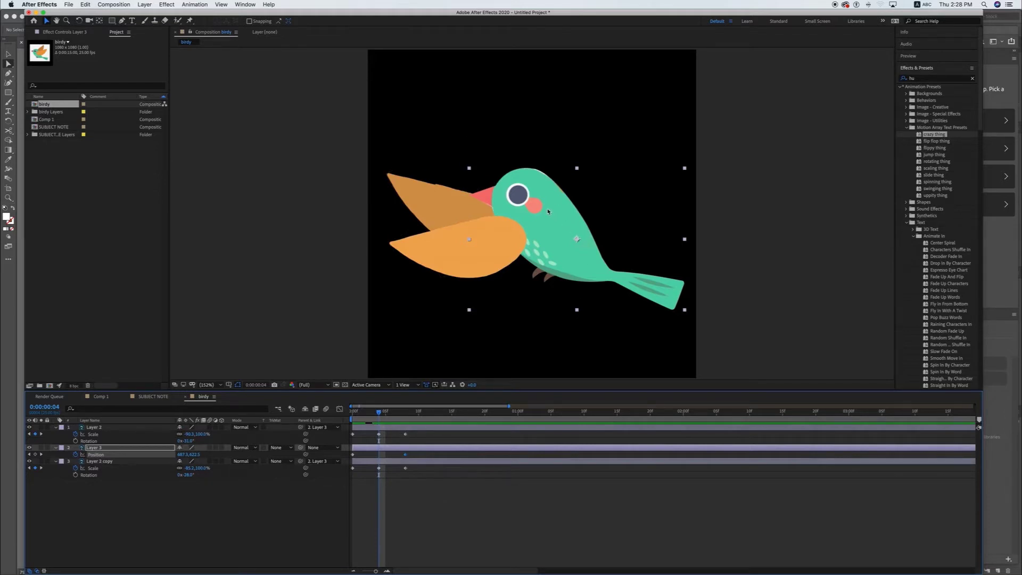
drag(550, 212, 543, 272)
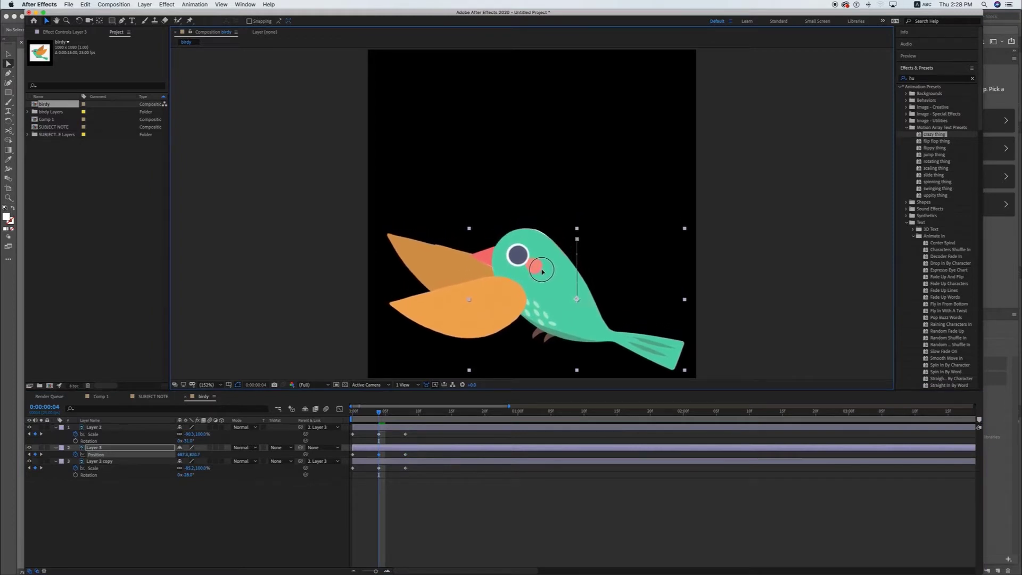
- Scrub and preview the bobbing flap animation
mouse_move(378, 412)
mouse_down()
mouse_move(416, 412)
mouse_move(280, 416)
mouse_up()
drag(357, 419, 169, 415)
key(space)
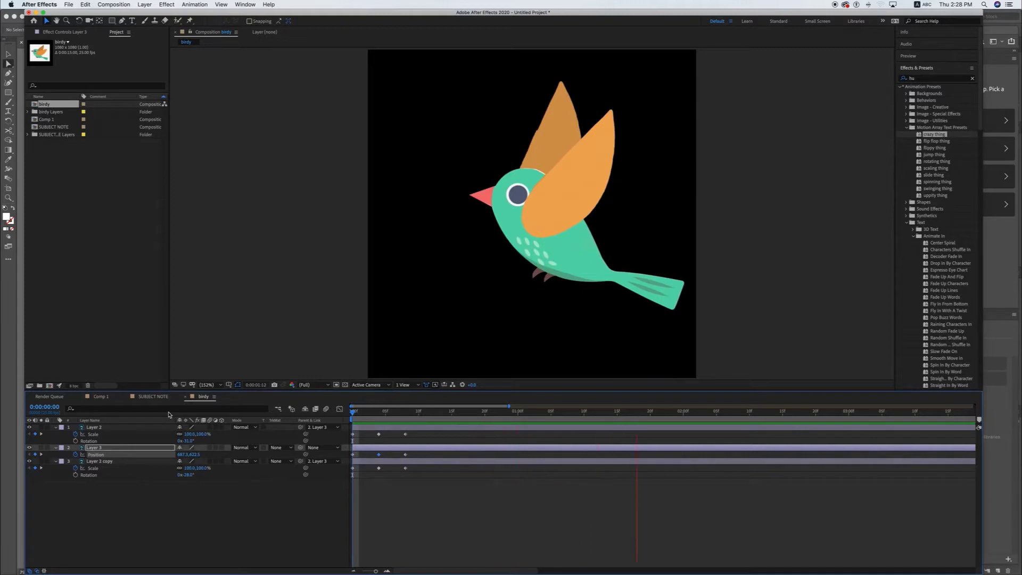
key(space)
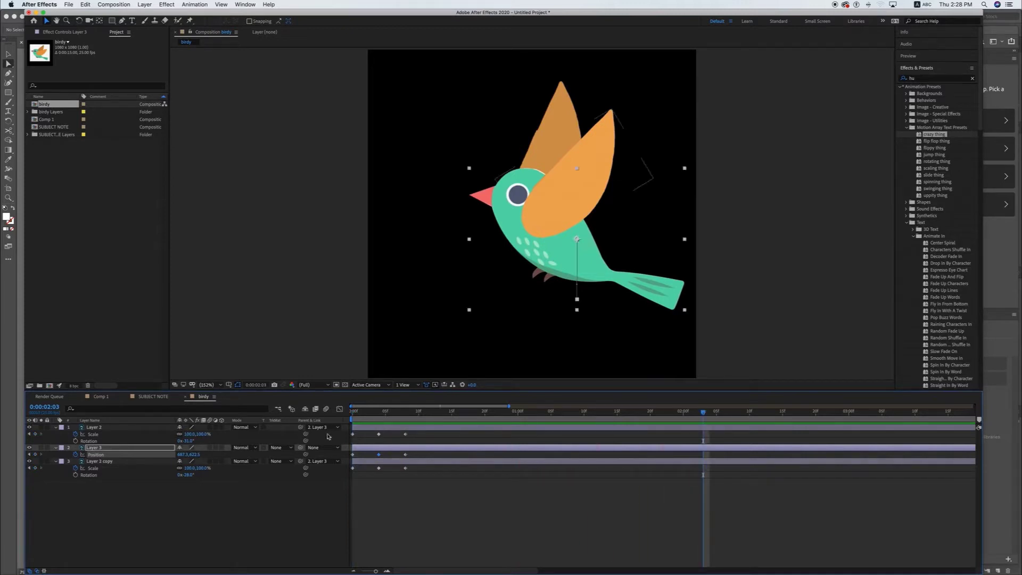
click(436, 436)
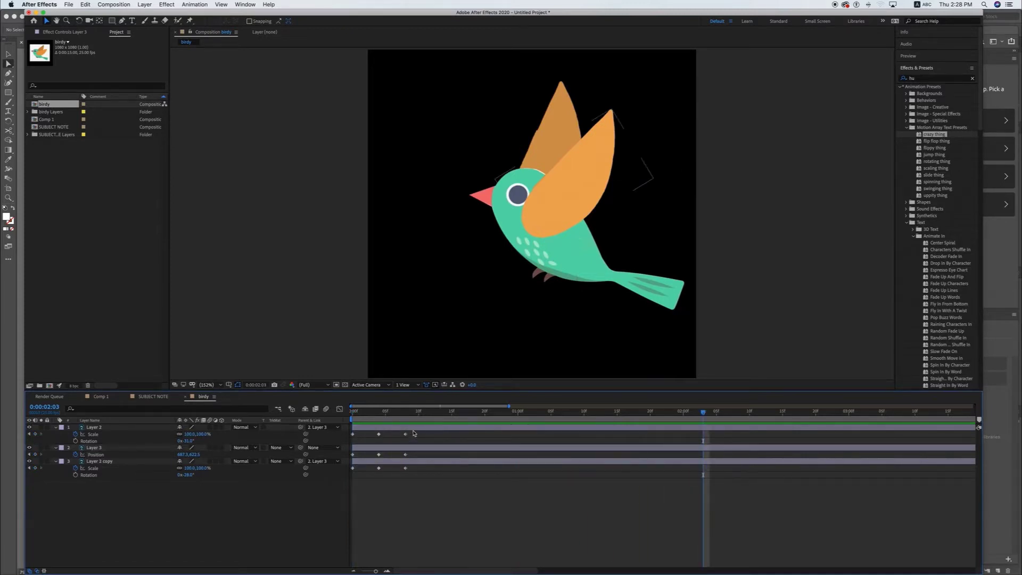
click(415, 429)
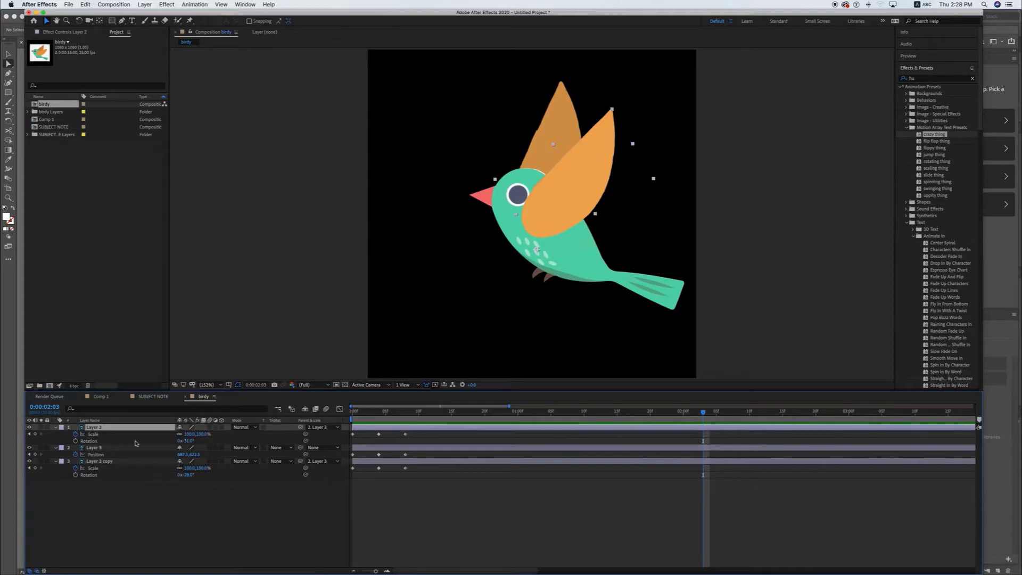
- Add a loopOutDuration(type="cycle") expression to Layer 2's Scale and preview the loop
alt+click(76, 435)
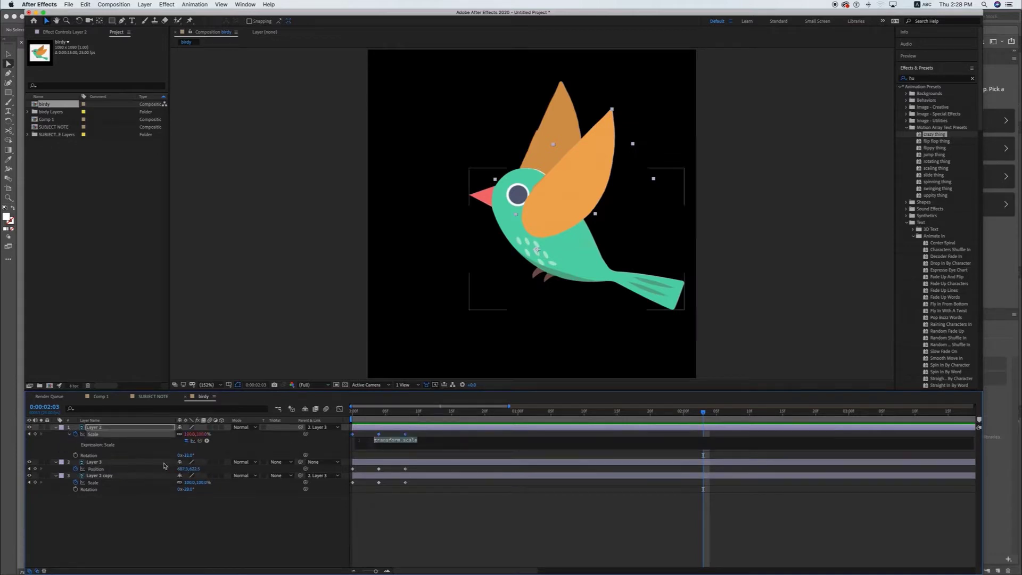
click(207, 441)
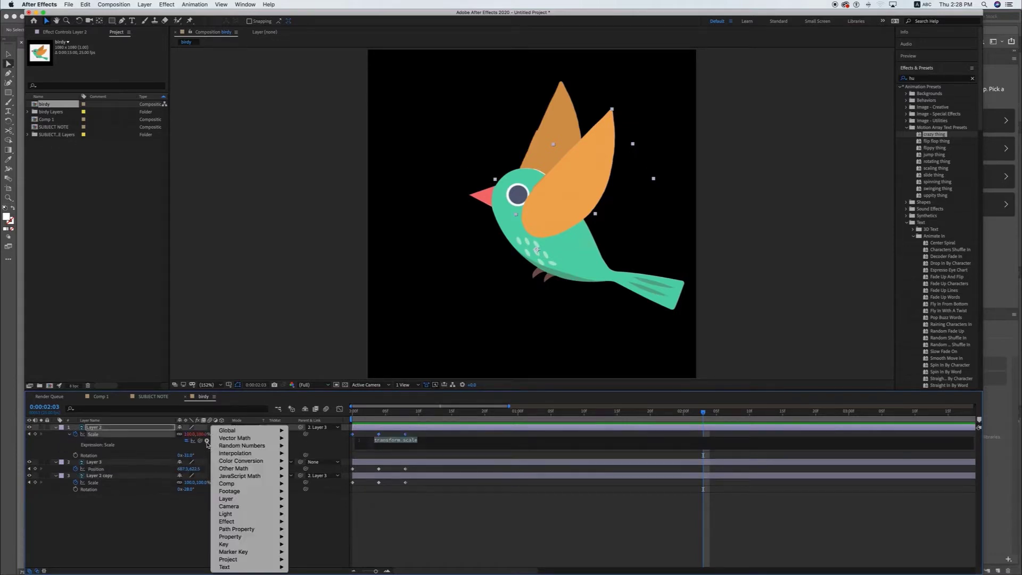
mouse_move(237, 538)
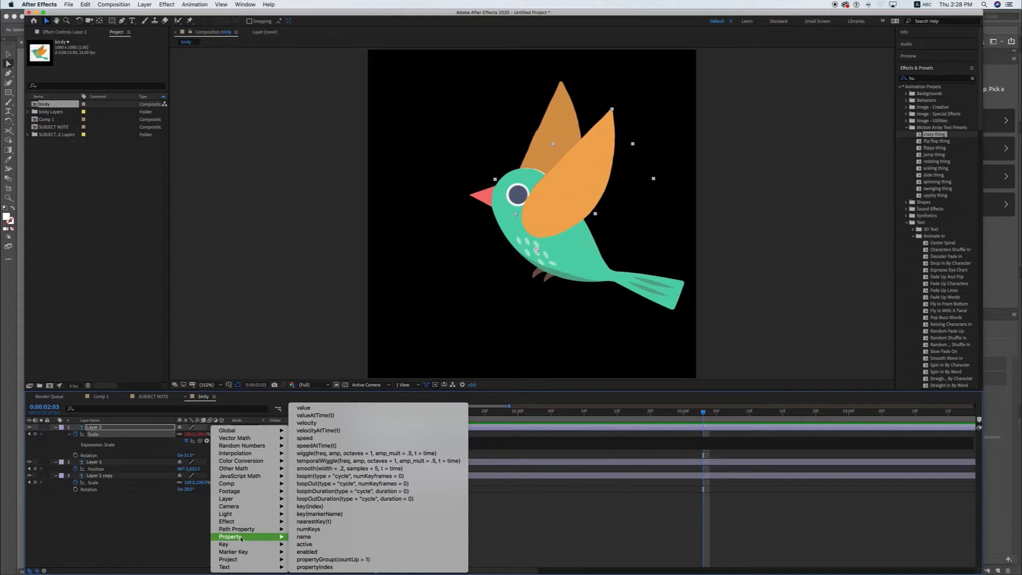
click(378, 499)
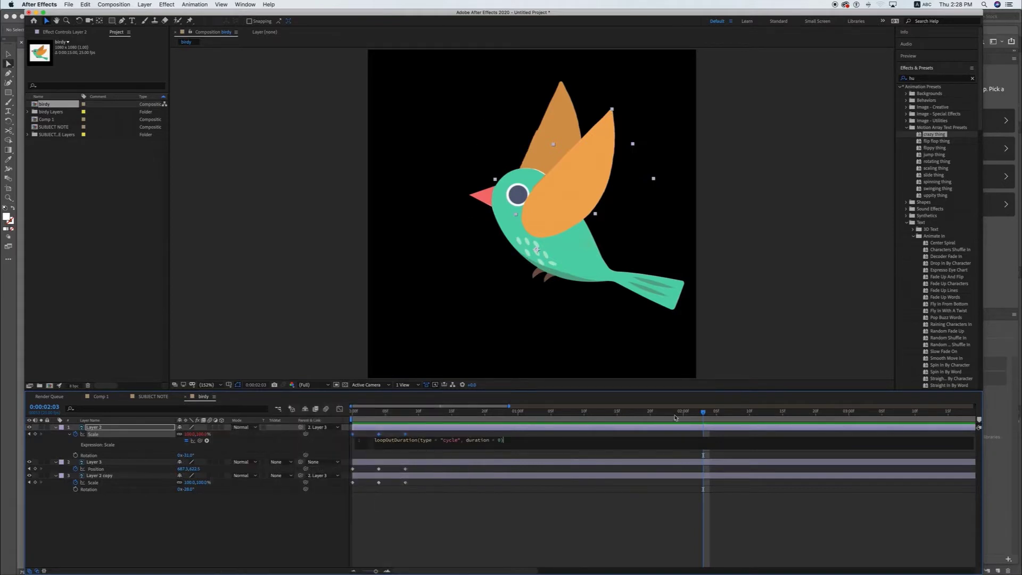
click(708, 448)
key(space)
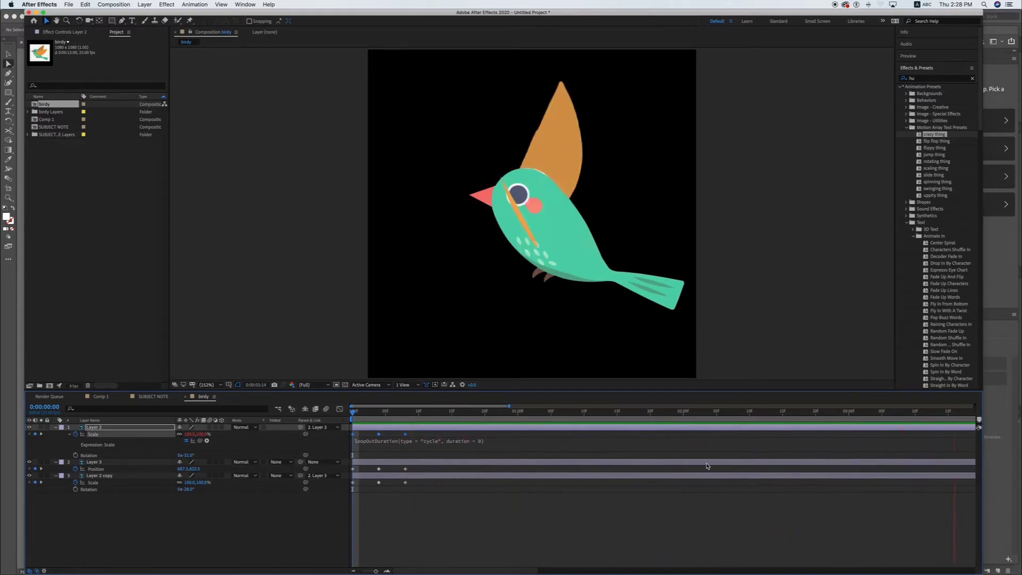
key(space)
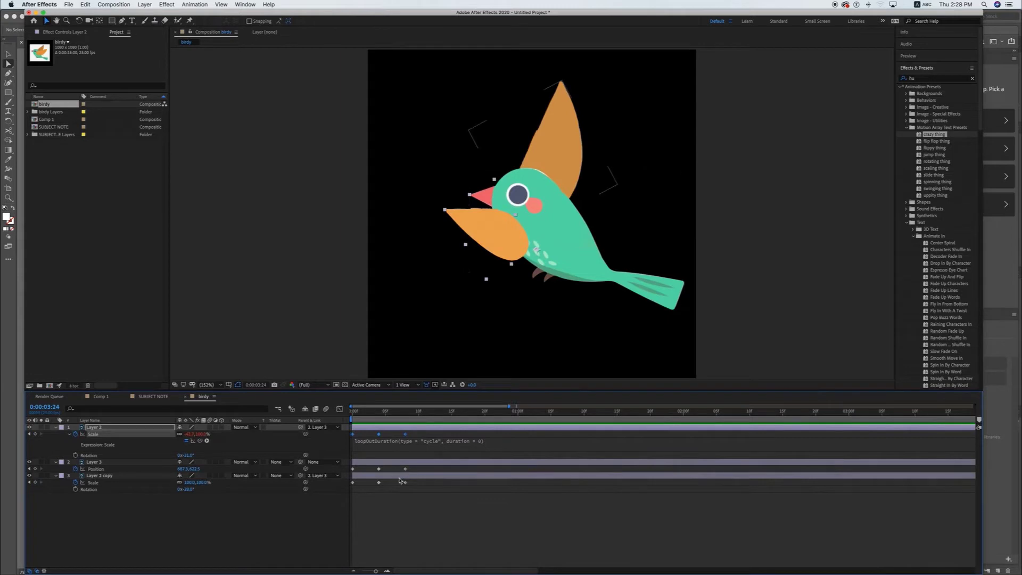
- Apply the same cycle loopOutDuration expression to Layer 2 copy's Scale and preview
click(404, 478)
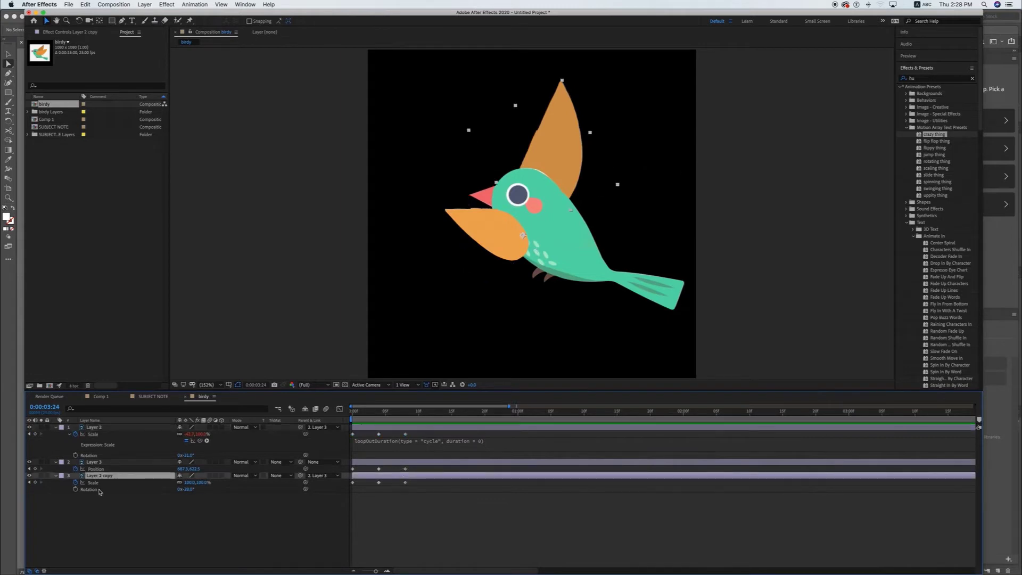
alt+click(76, 483)
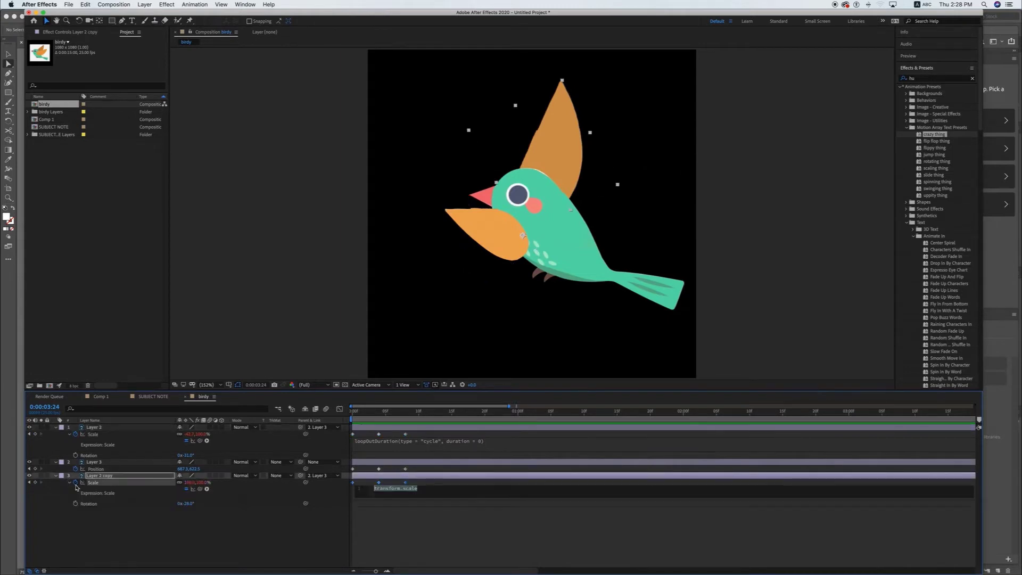
click(207, 489)
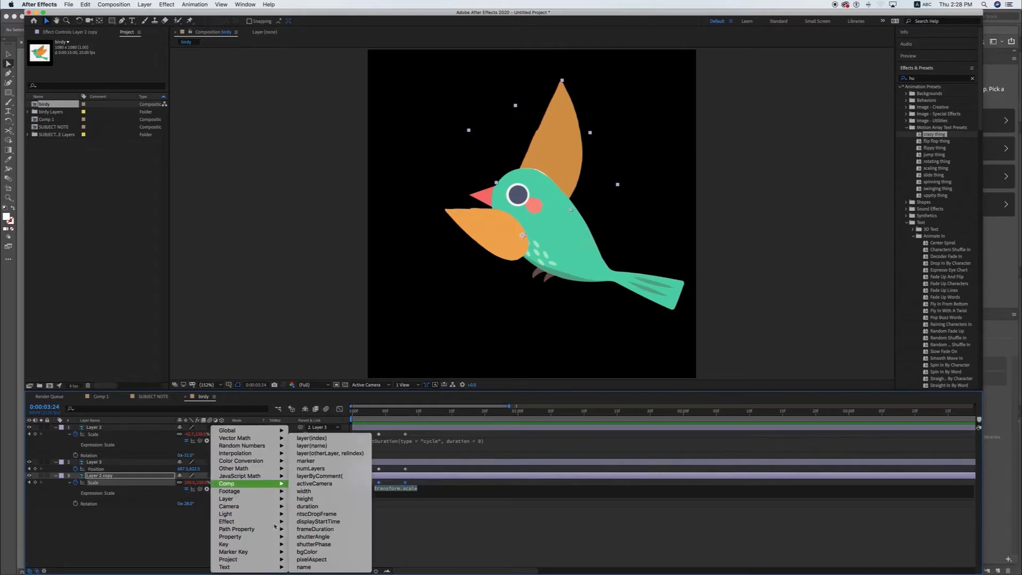
mouse_move(239, 537)
click(373, 499)
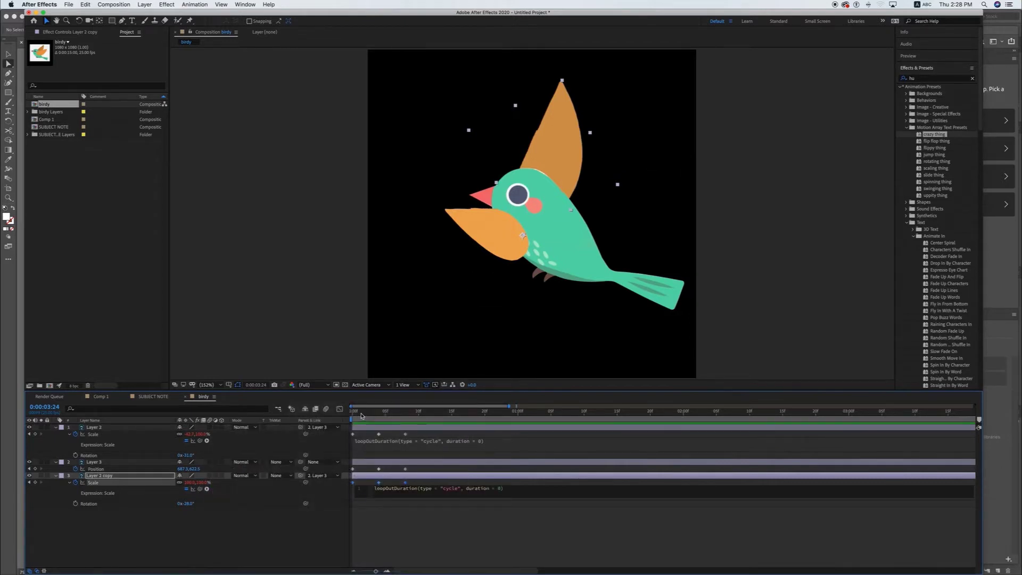
click(354, 412)
key(space)
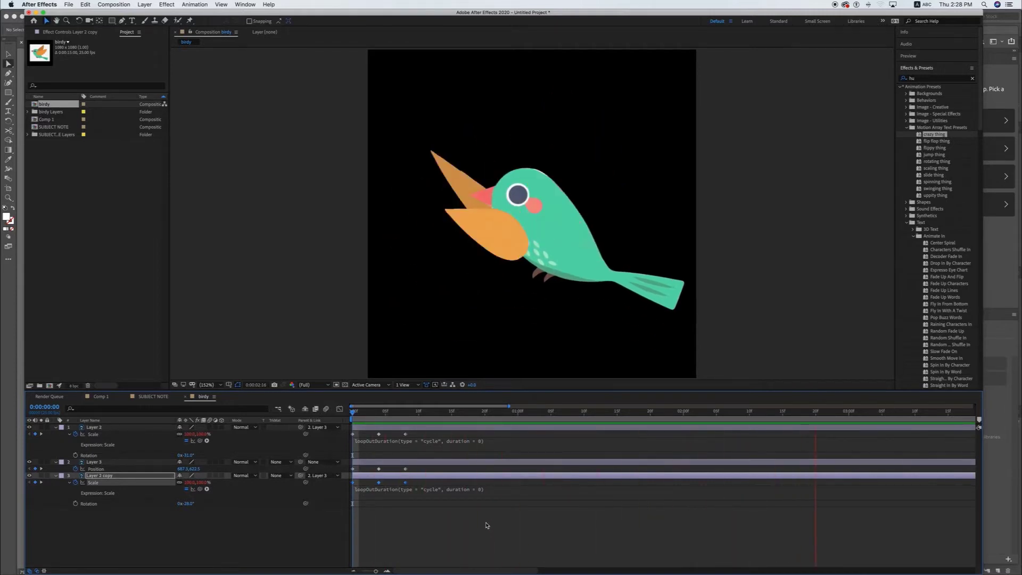
key(space)
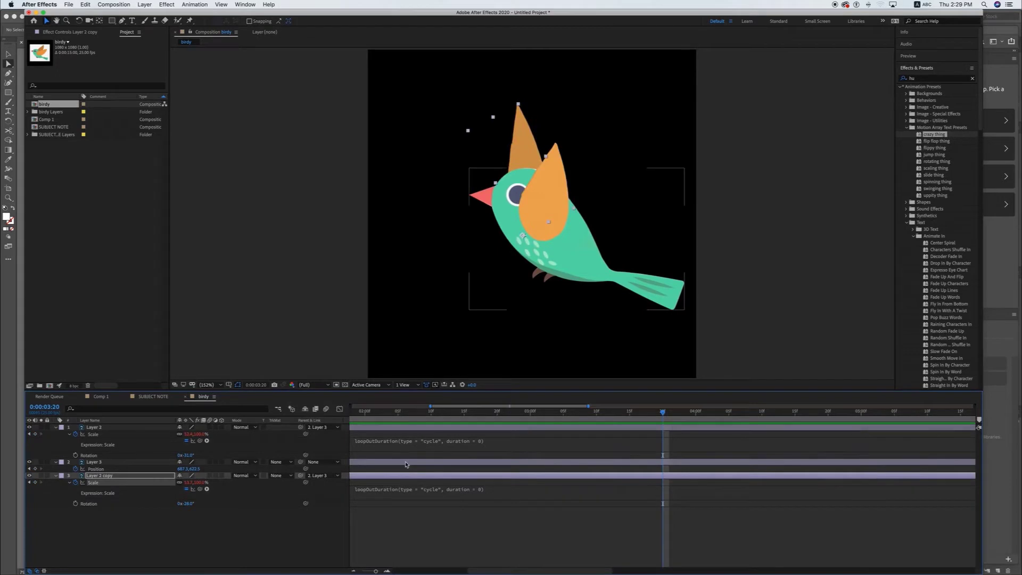
- Add a loopOutDuration(type="cycle") expression to Layer 3's Position and preview the continuous bob
click(403, 463)
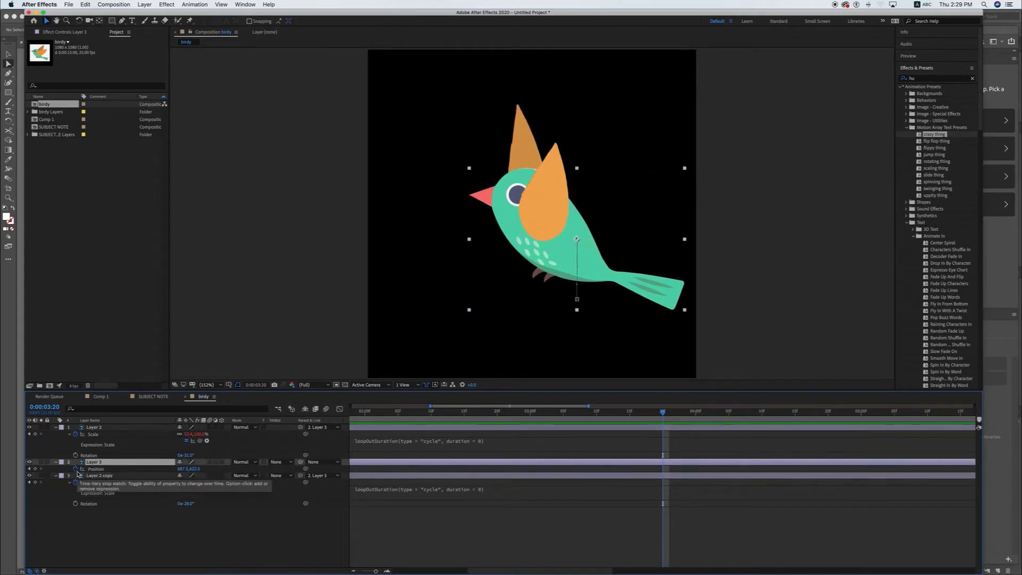
key(p)
key(p)
scroll(411, 428, left, 5)
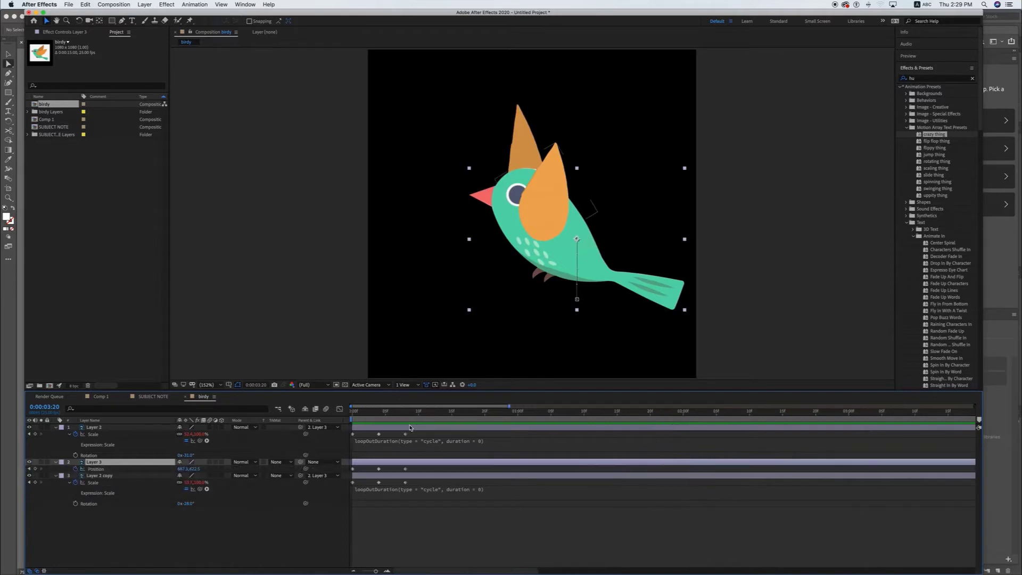
alt+click(75, 469)
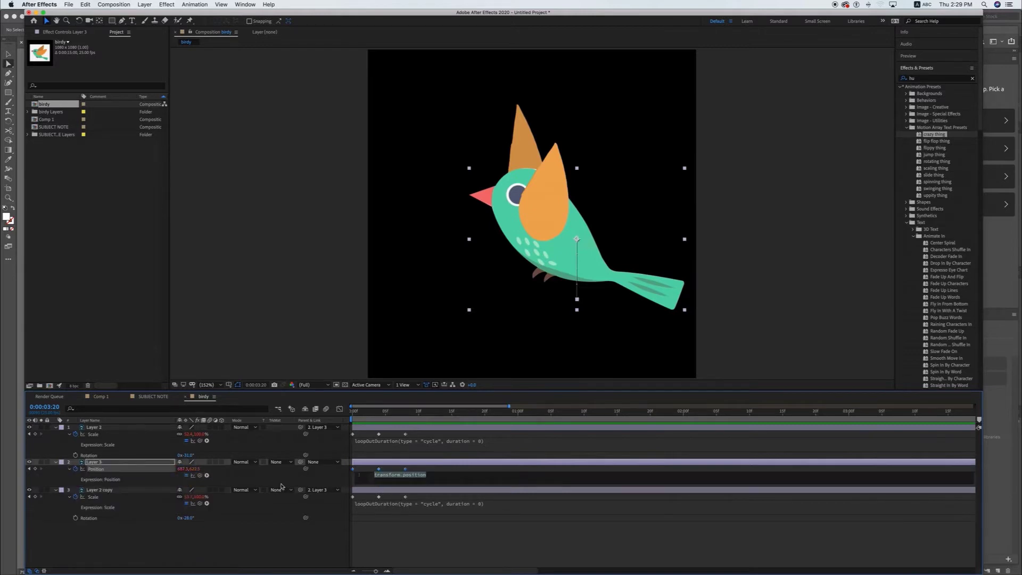
click(207, 476)
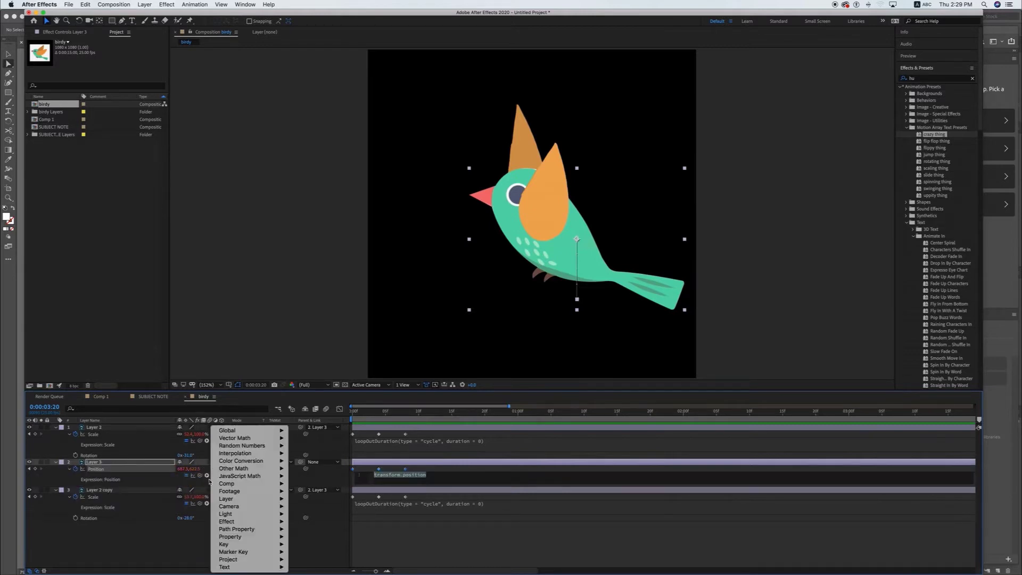
mouse_move(240, 536)
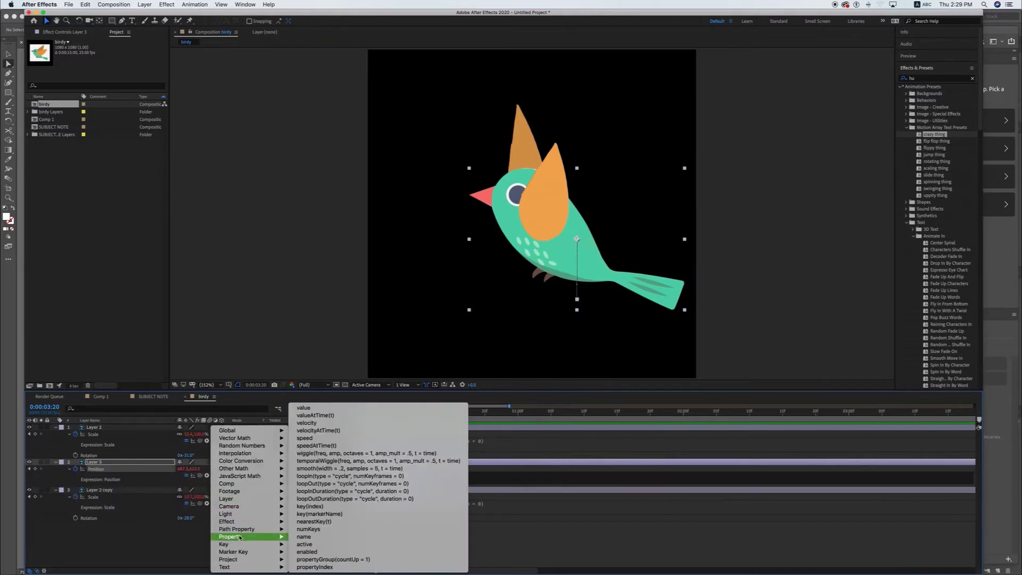
click(404, 499)
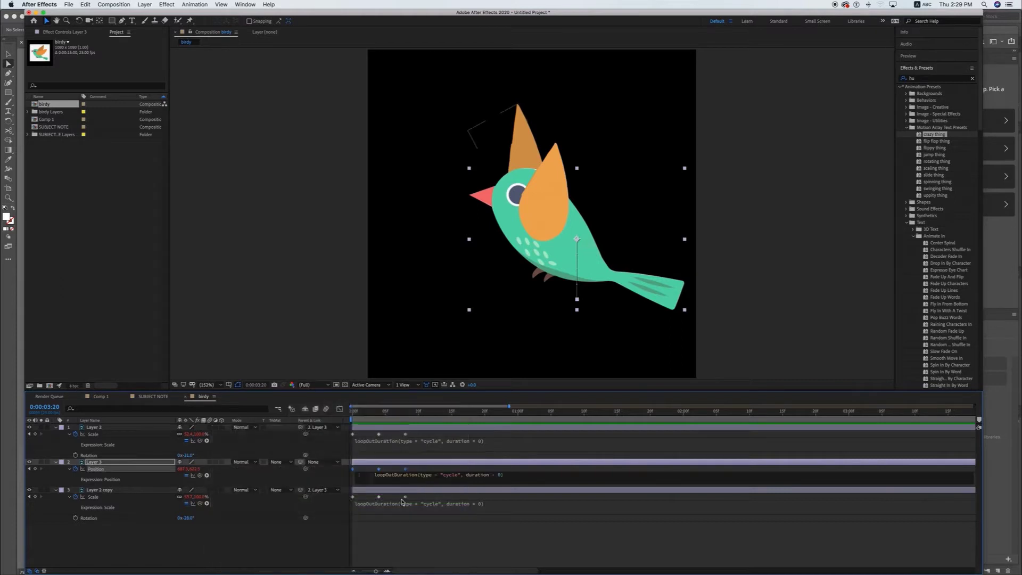
click(371, 413)
key(space)
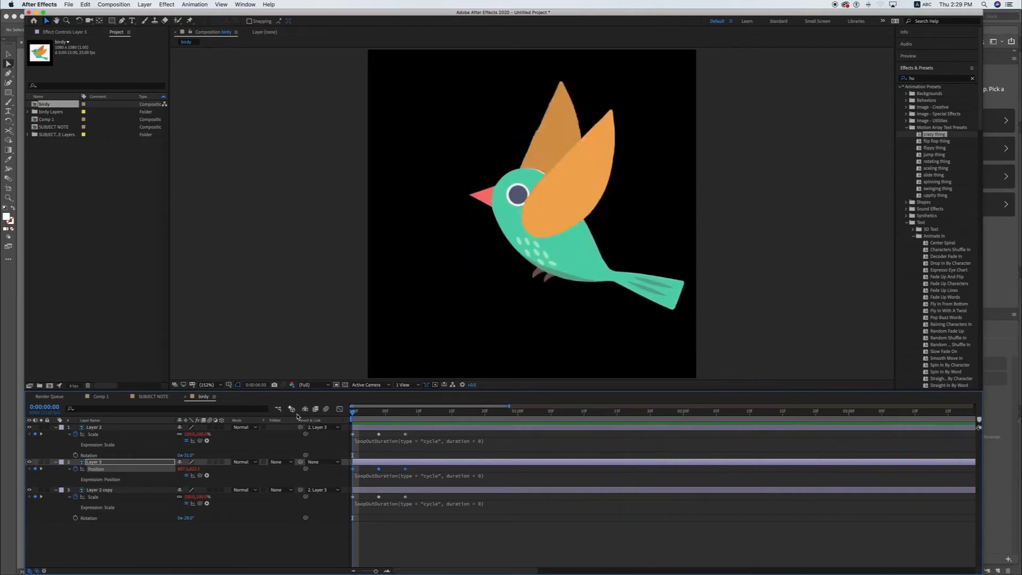
key(space)
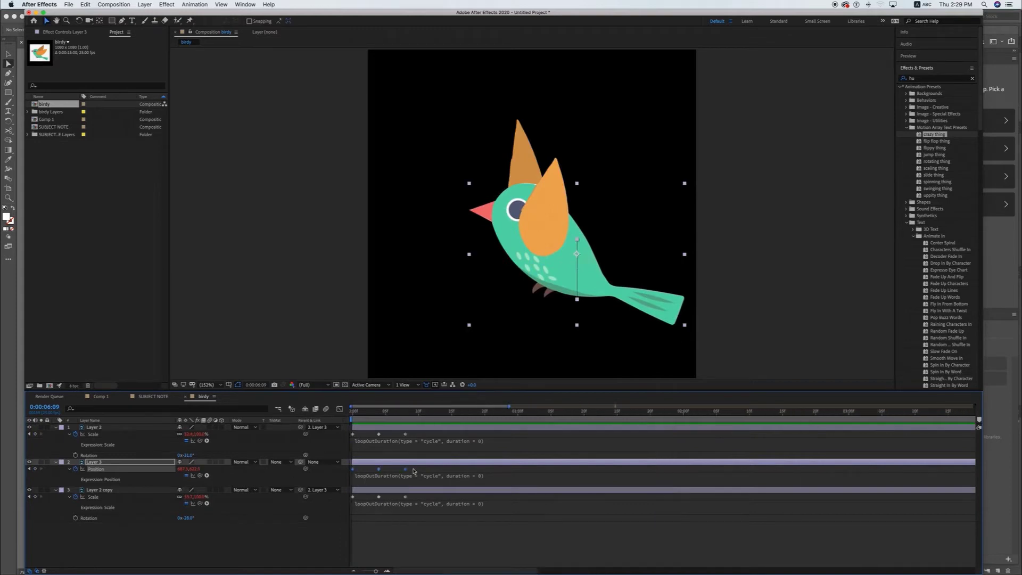
- Drag Layer 3's Position keyframes later in time and preview the slower bobbing
click(378, 469)
drag(406, 472, 688, 471)
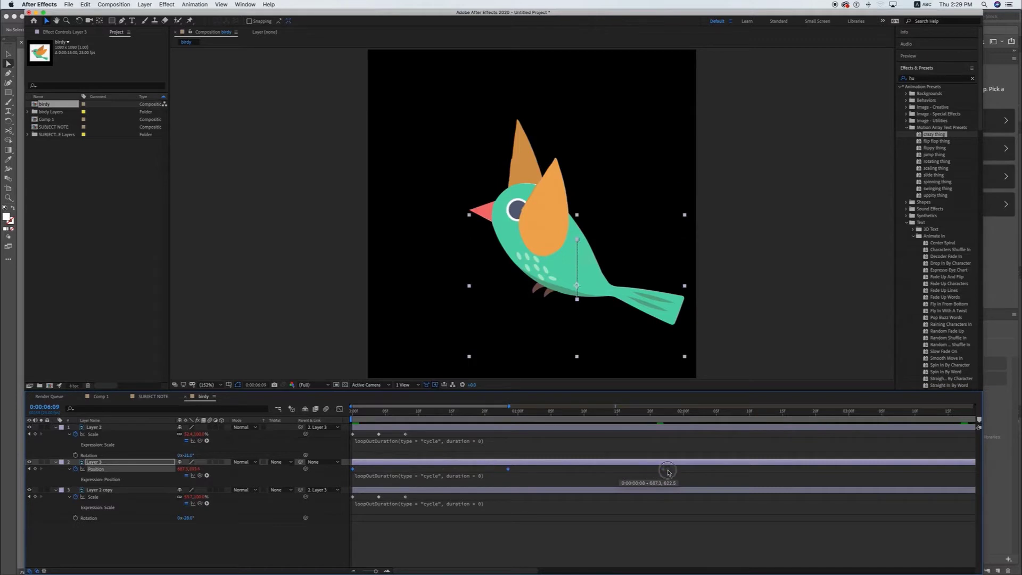
key(space)
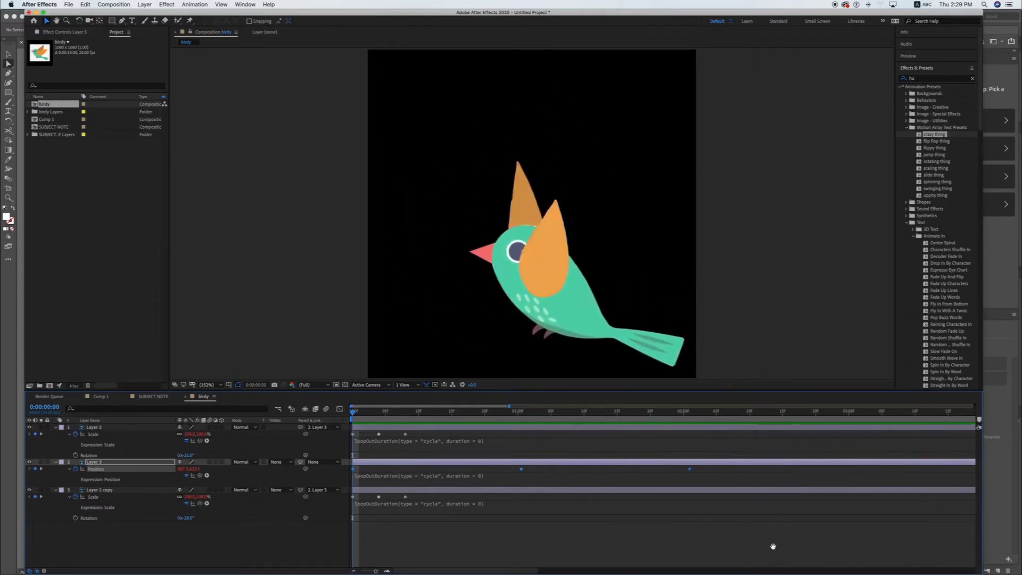
key(space)
- Move the last Position keyframe out to 05s and preview the slower body motion from the start
drag(356, 570, 361, 570)
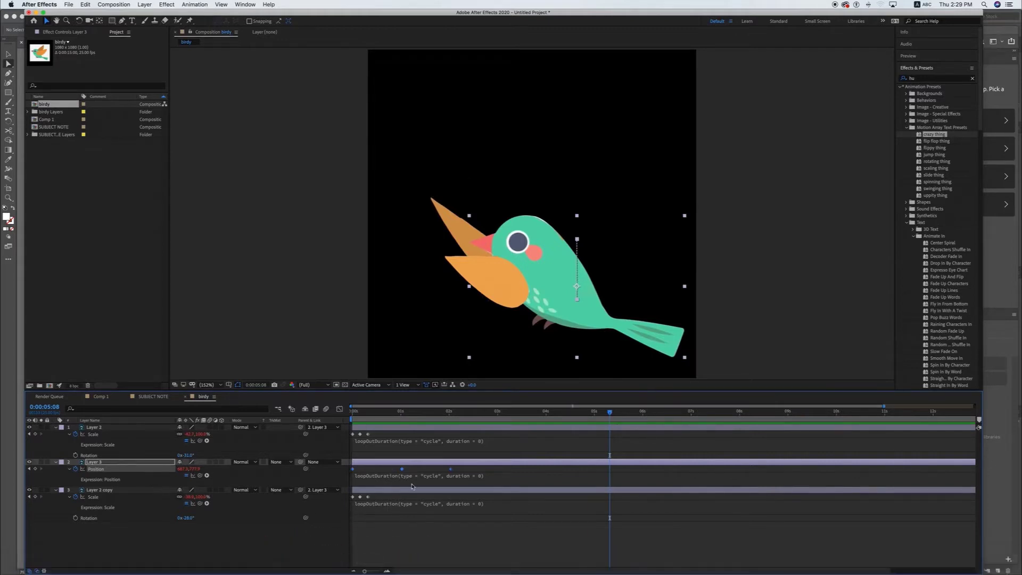
drag(456, 473, 595, 472)
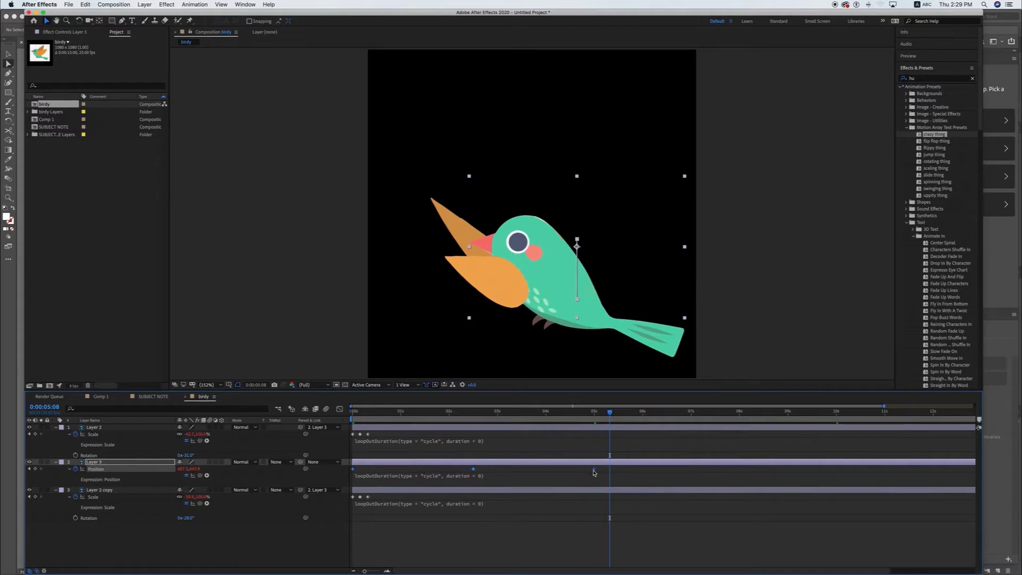
key(Home)
key(space)
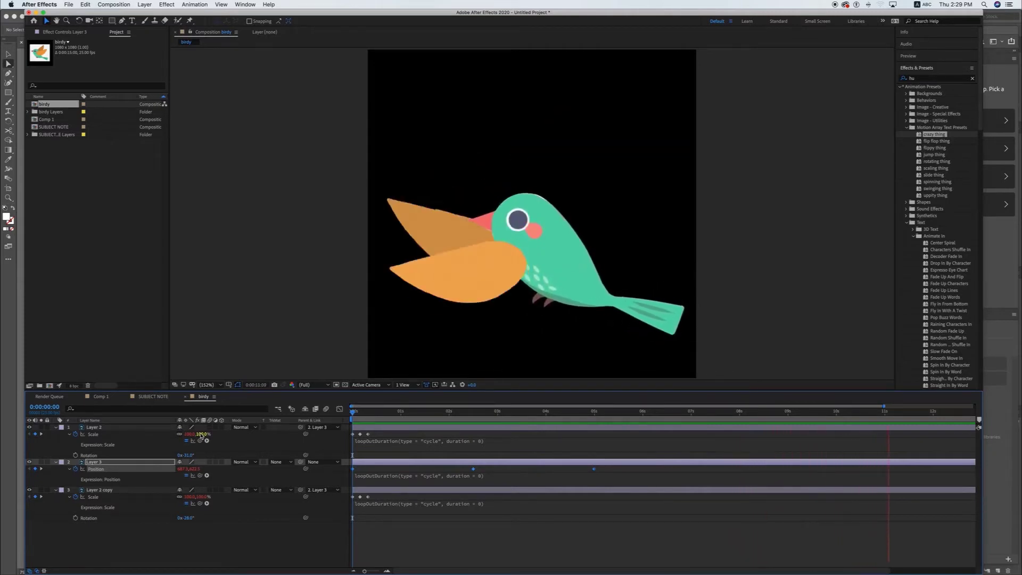
key(space)
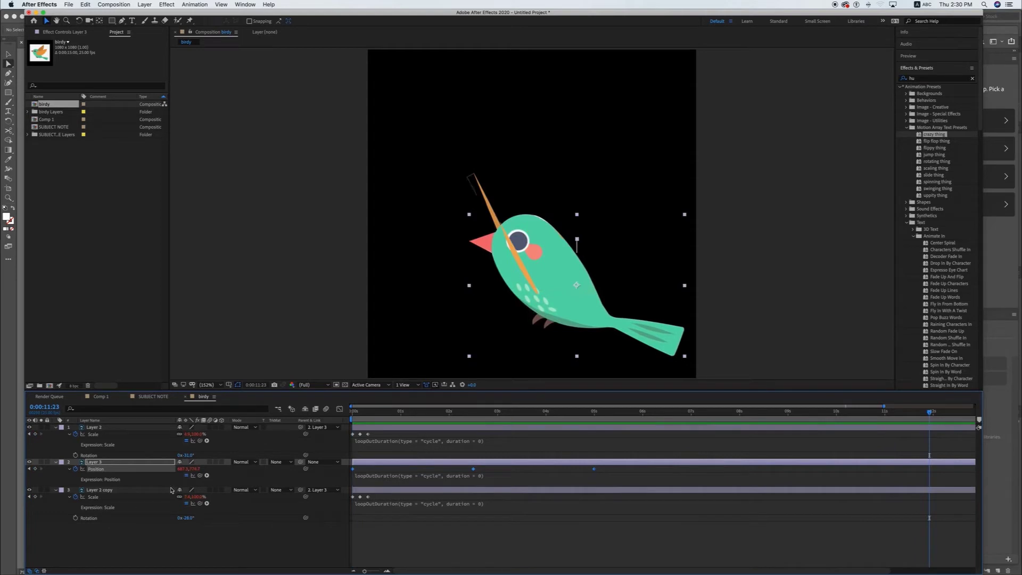
key(Home)
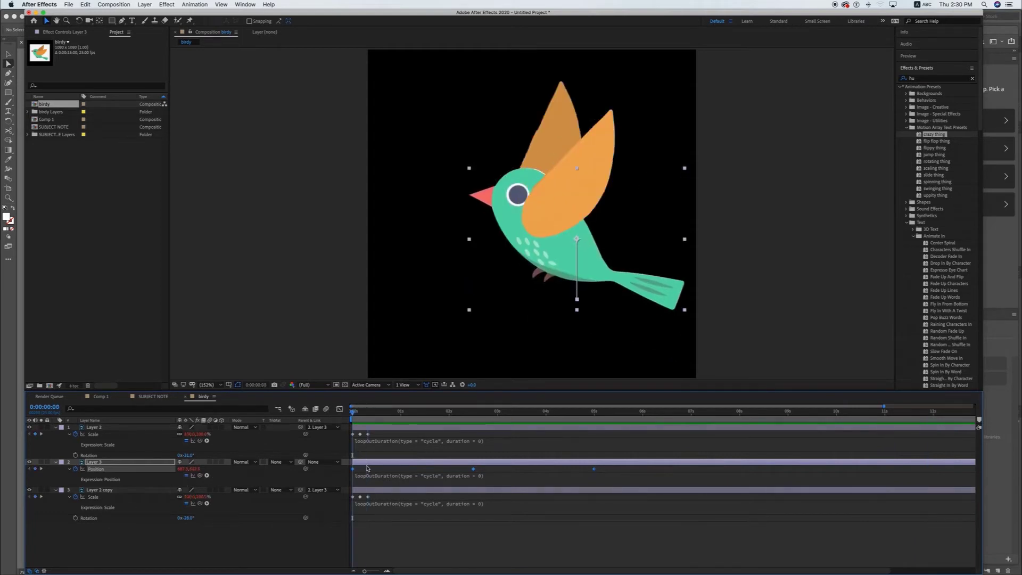
click(371, 463)
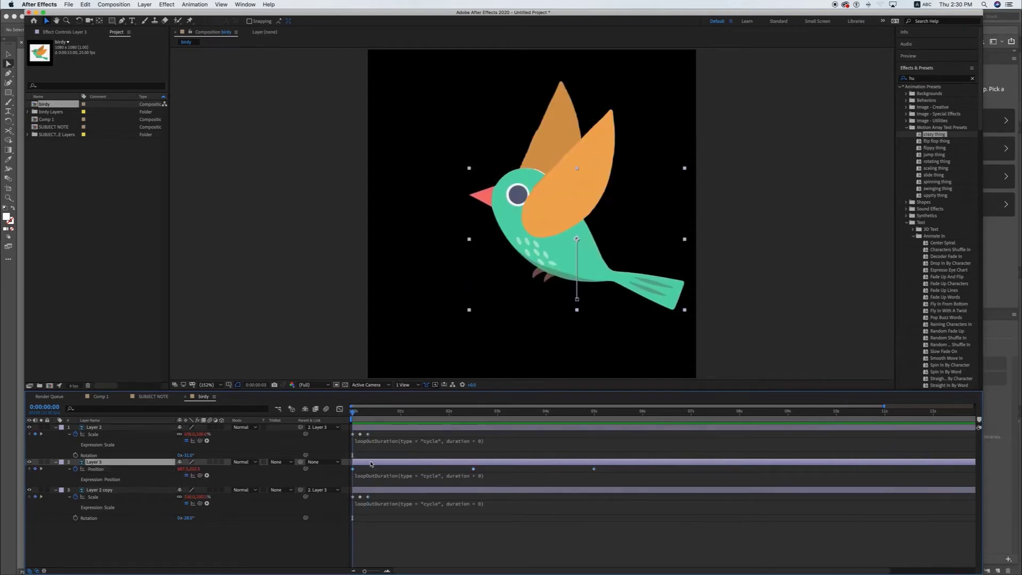
key(r)
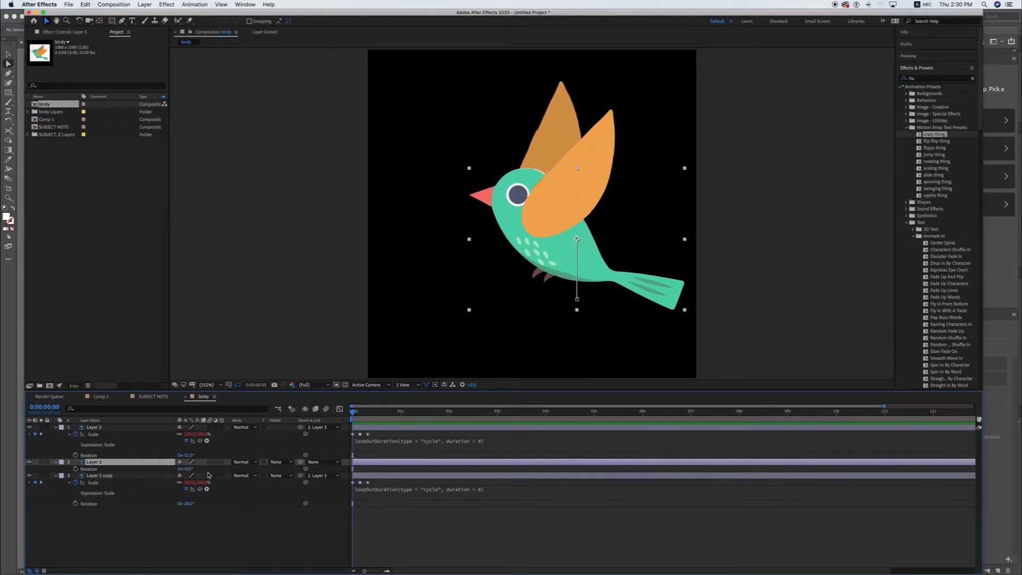
- Set Layer 3's Rotation to 11°, preview the tilted bird, and switch to the SUBJECT NOTE composition
drag(185, 469, 192, 469)
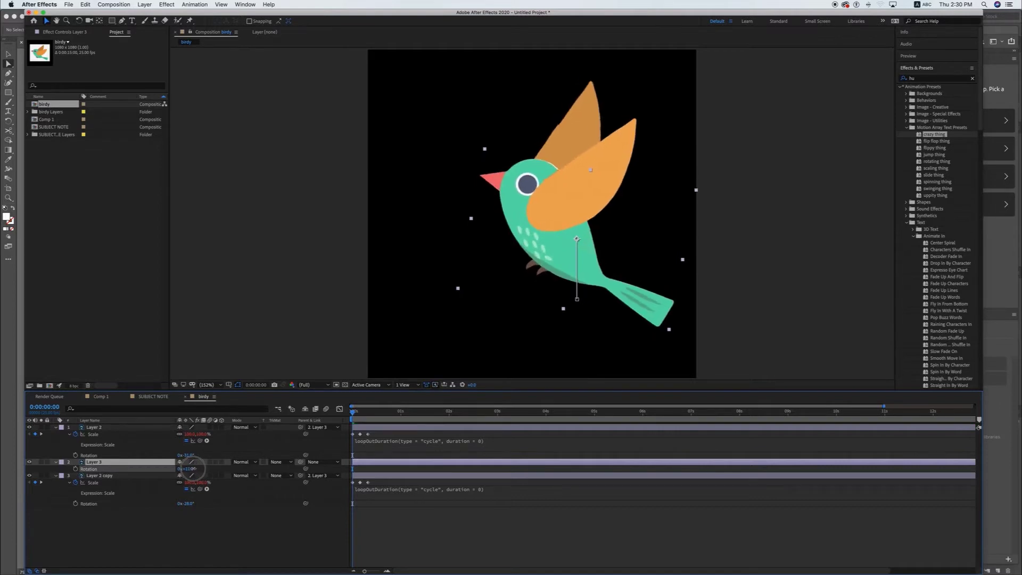
key(Return)
click(350, 414)
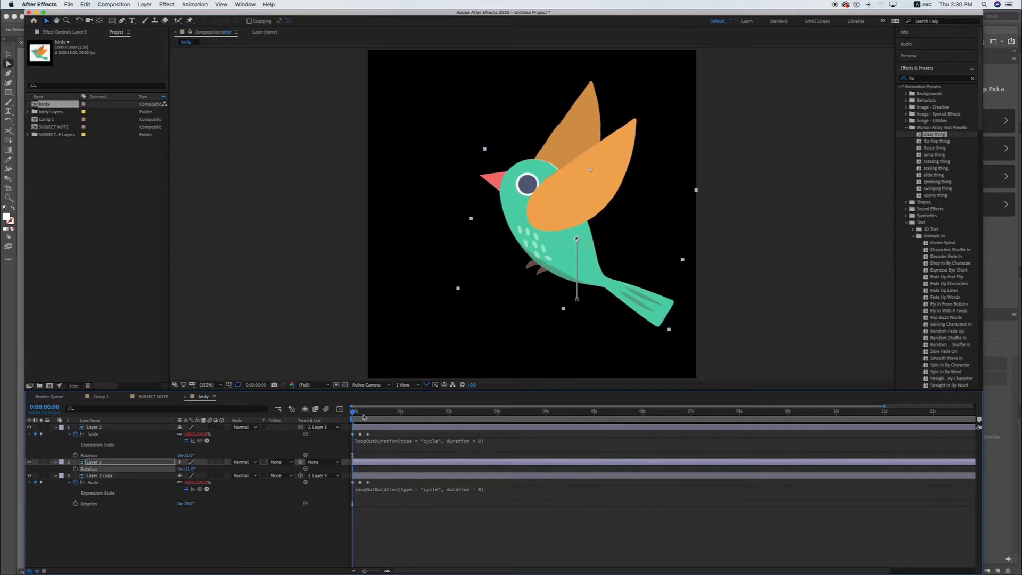
key(space)
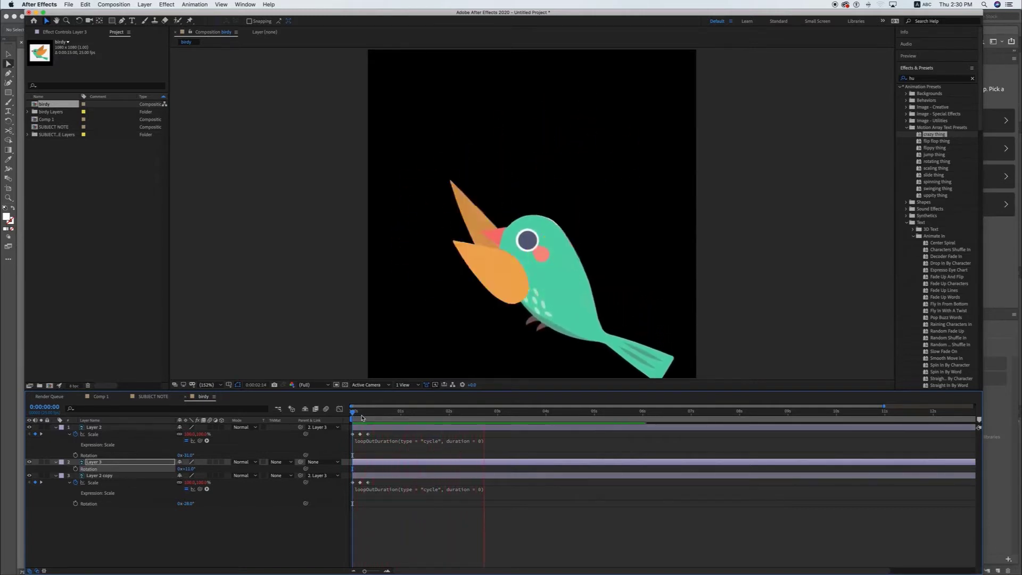
key(space)
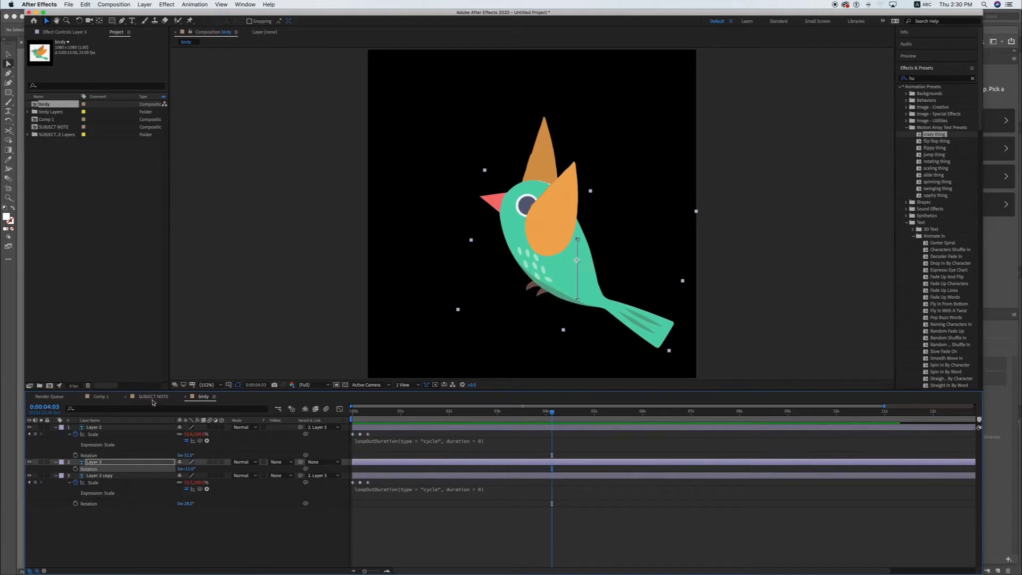
click(153, 397)
click(499, 507)
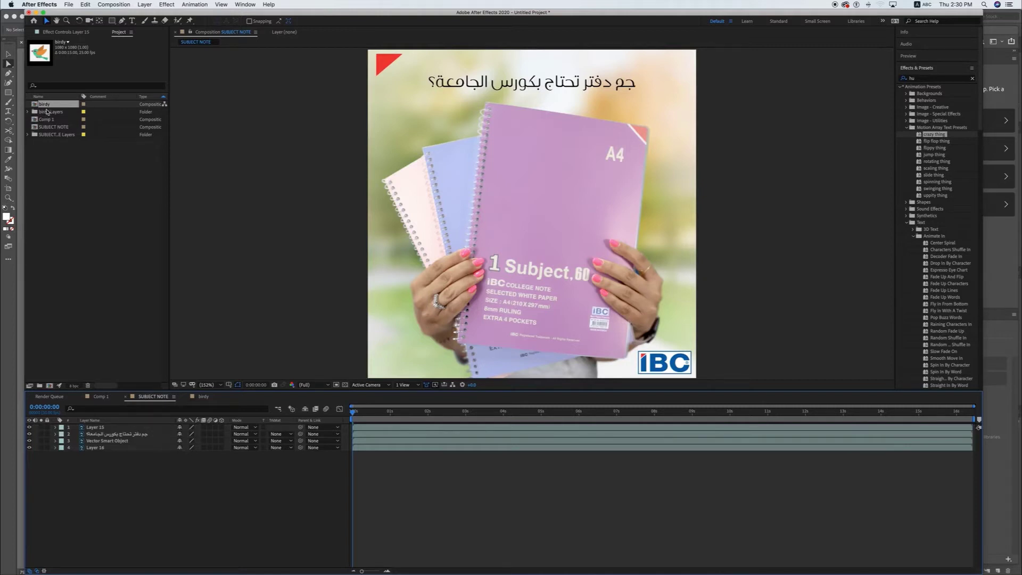
- Drag the birdy comp into the SUBJECT NOTE ad, scale it to 18%, place it near the headline and preview
drag(47, 107, 536, 218)
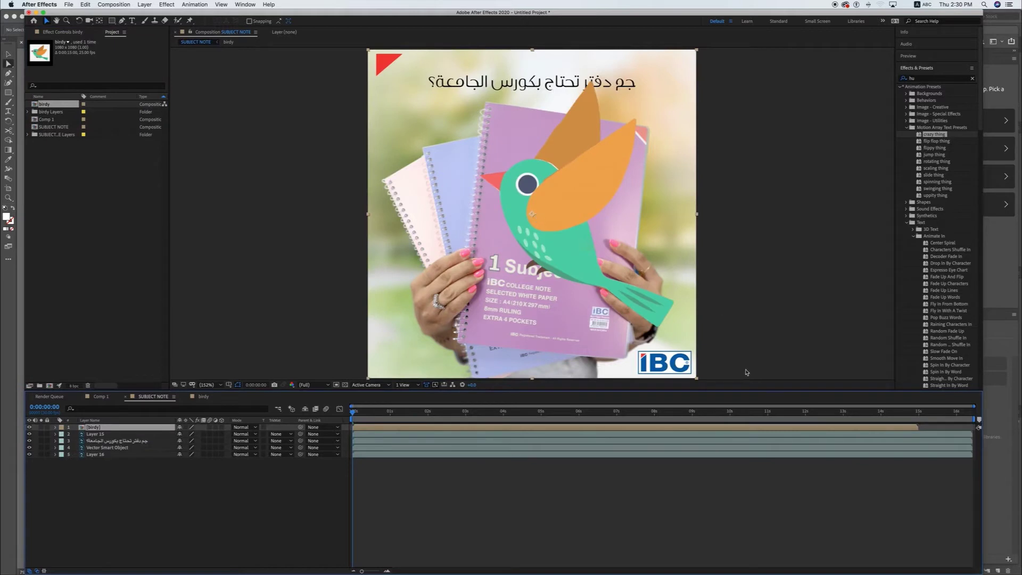
key(s)
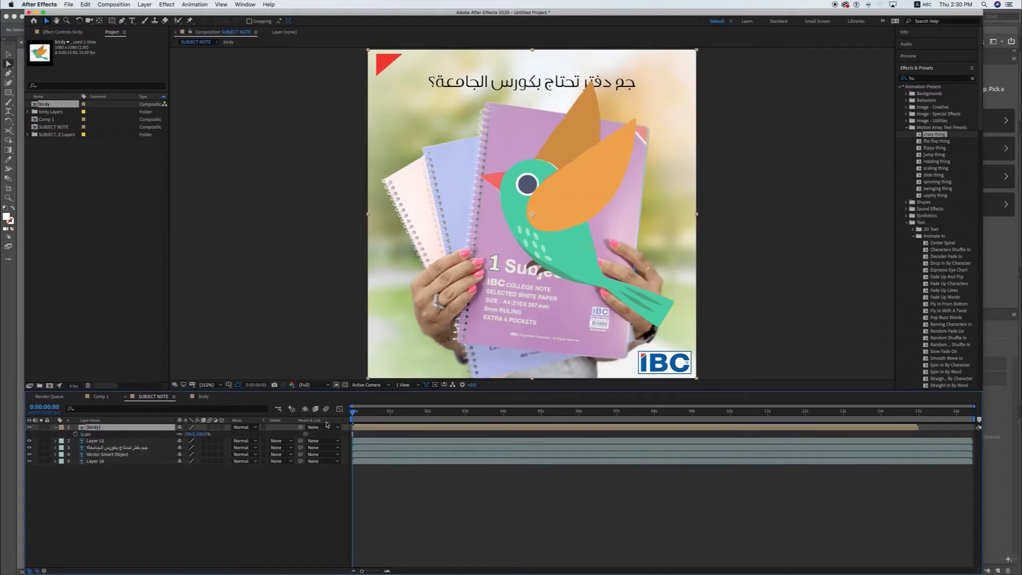
drag(189, 434, 157, 438)
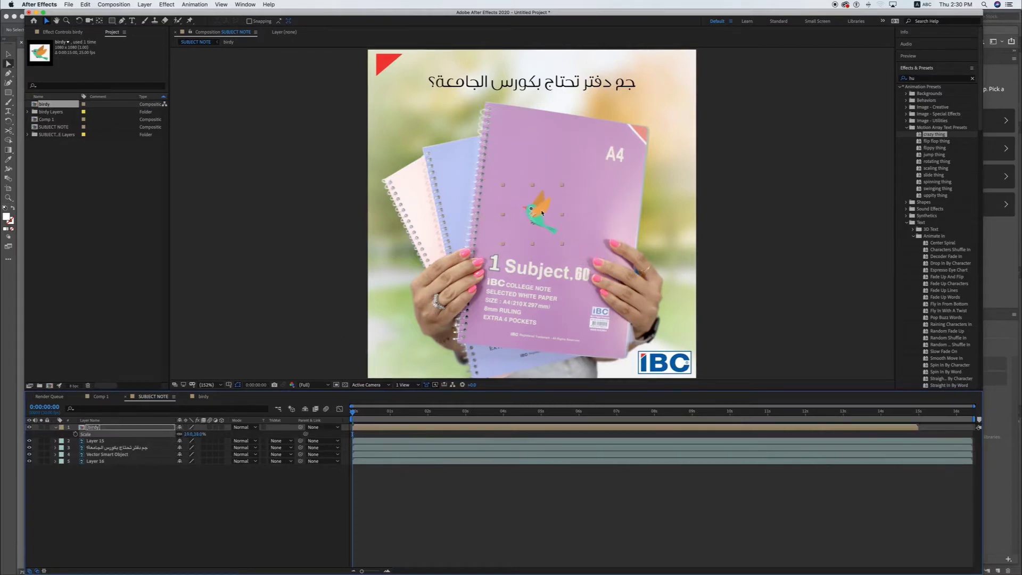
drag(542, 214, 669, 108)
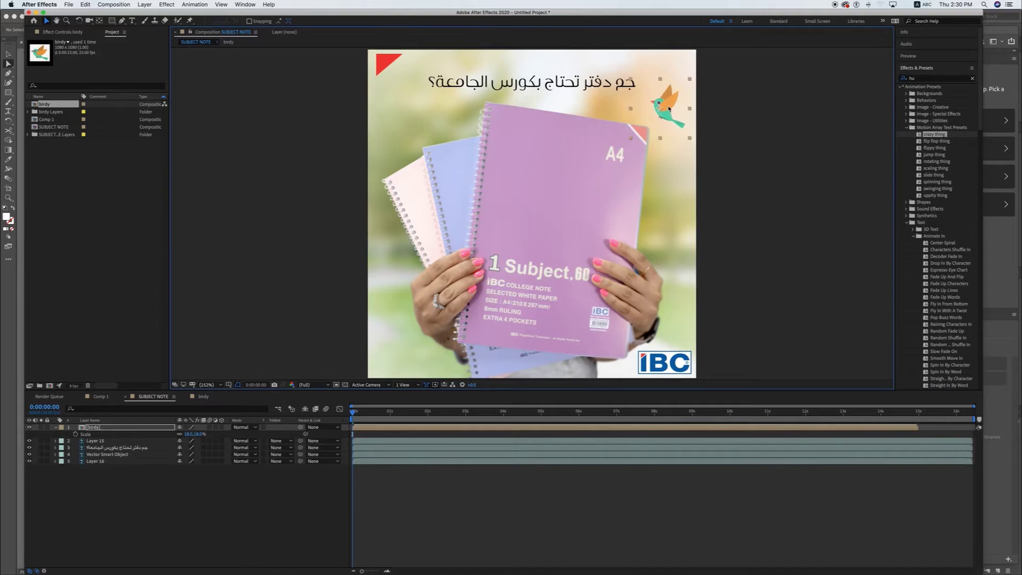
key(space)
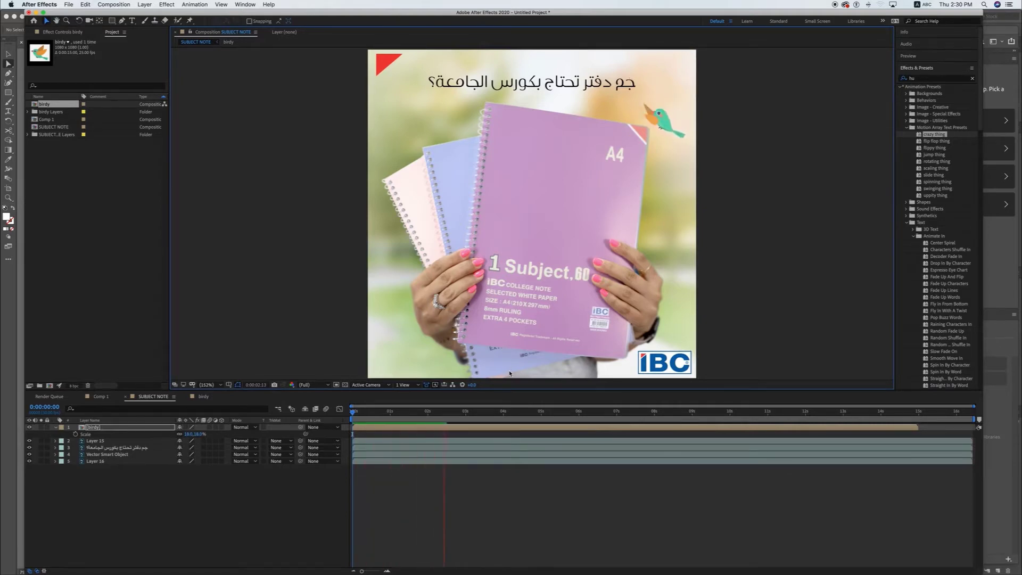
- Open the birdy composition, select Layer 2 and zoom the timeline in to individual frames
key(space)
click(228, 42)
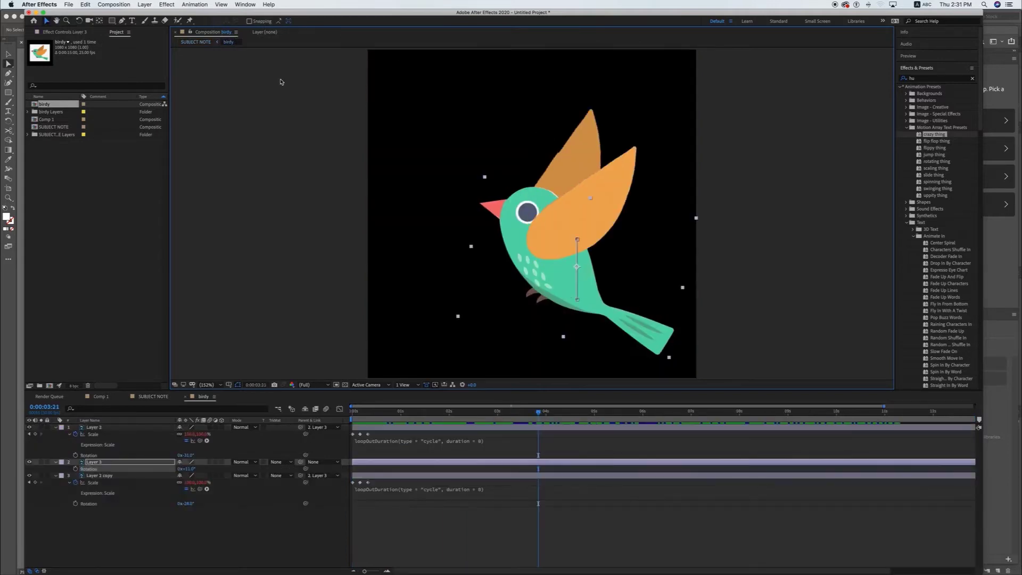
click(593, 189)
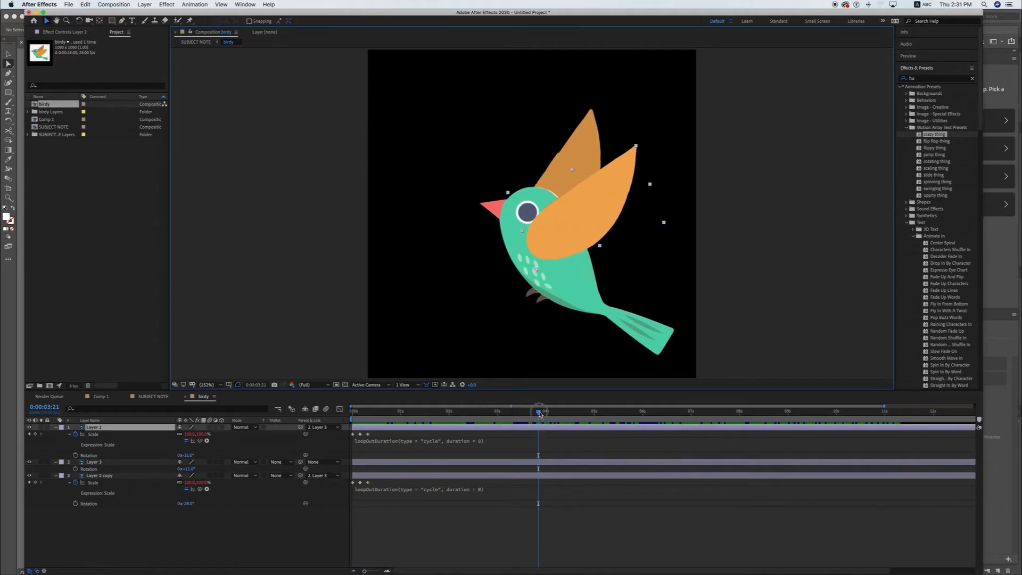
key(Home)
click(387, 571)
click(387, 571)
click(387, 571)
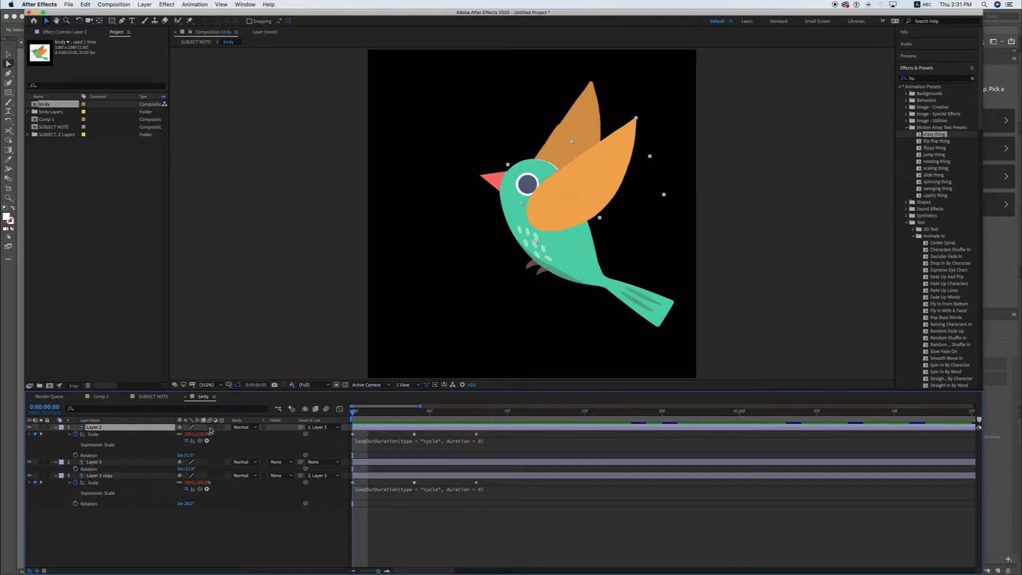
- Enable motion blur on Layer 2 and Layer 2 copy, preview, then preview again in SUBJECT NOTE
click(210, 427)
click(418, 483)
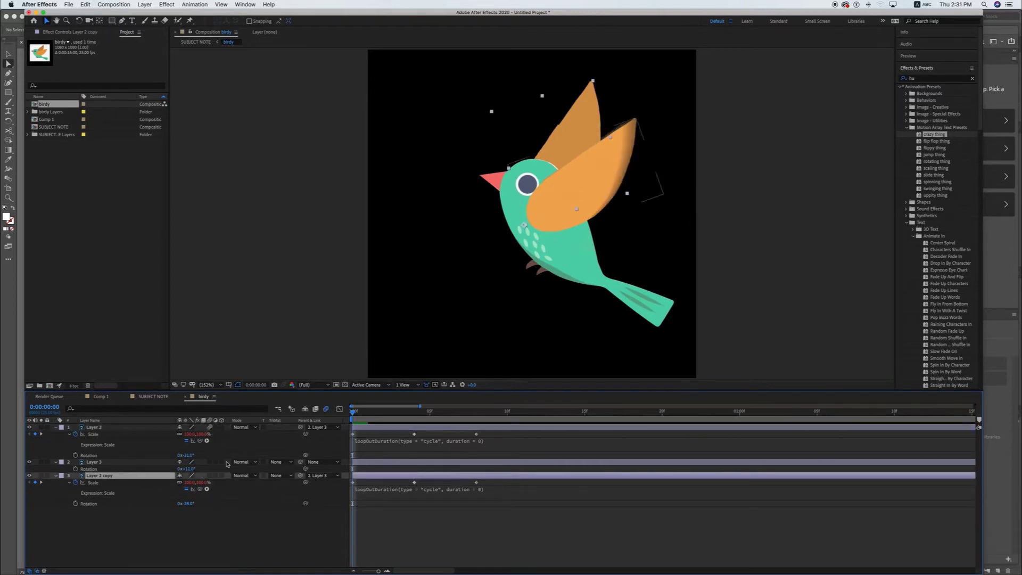
click(210, 476)
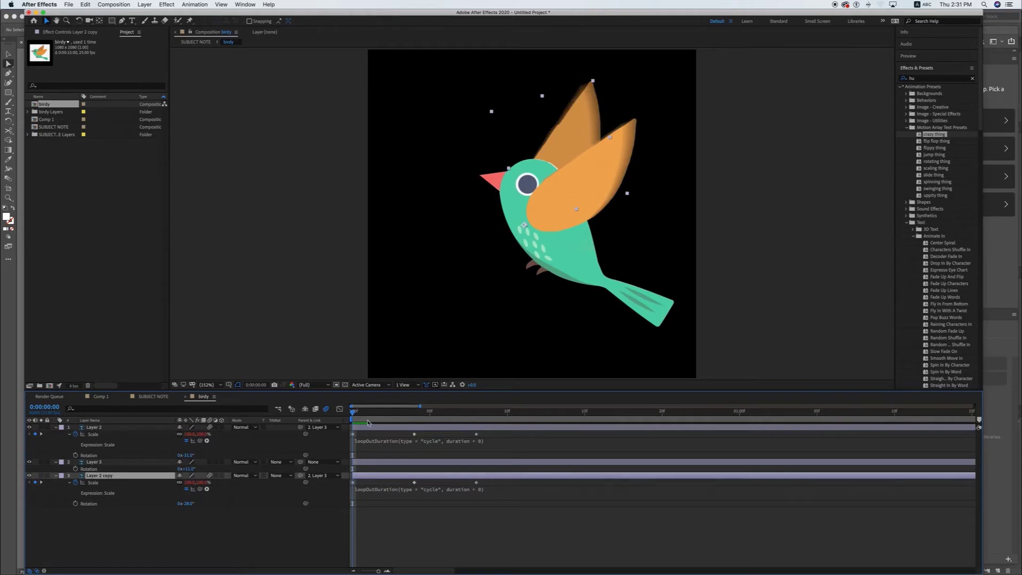
key(space)
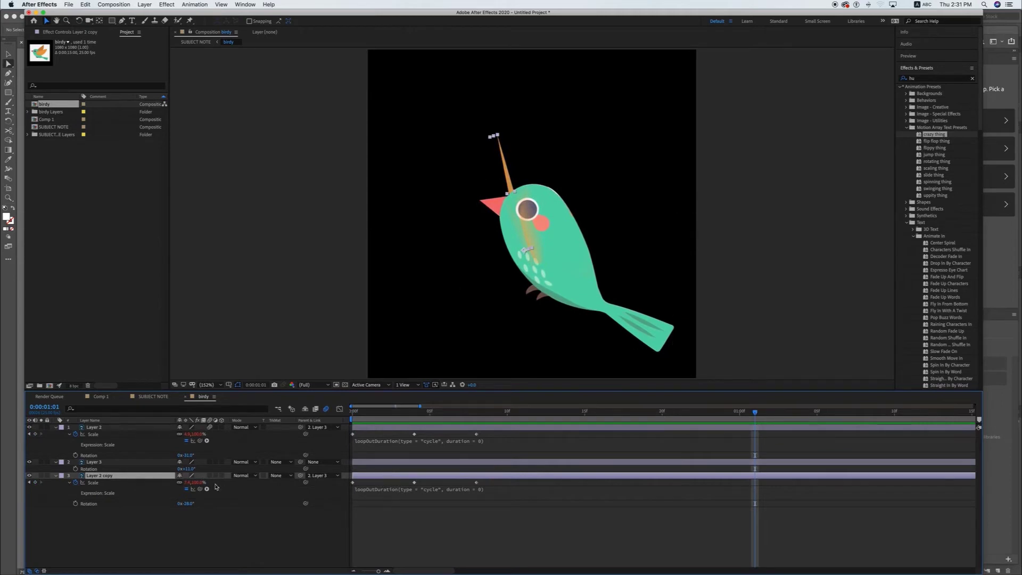
click(209, 476)
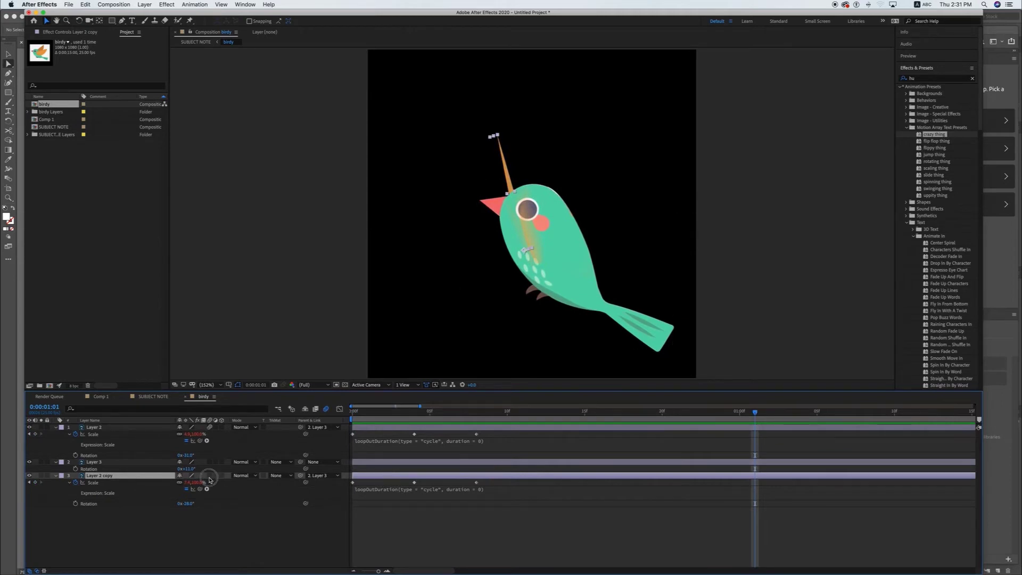
click(360, 414)
key(space)
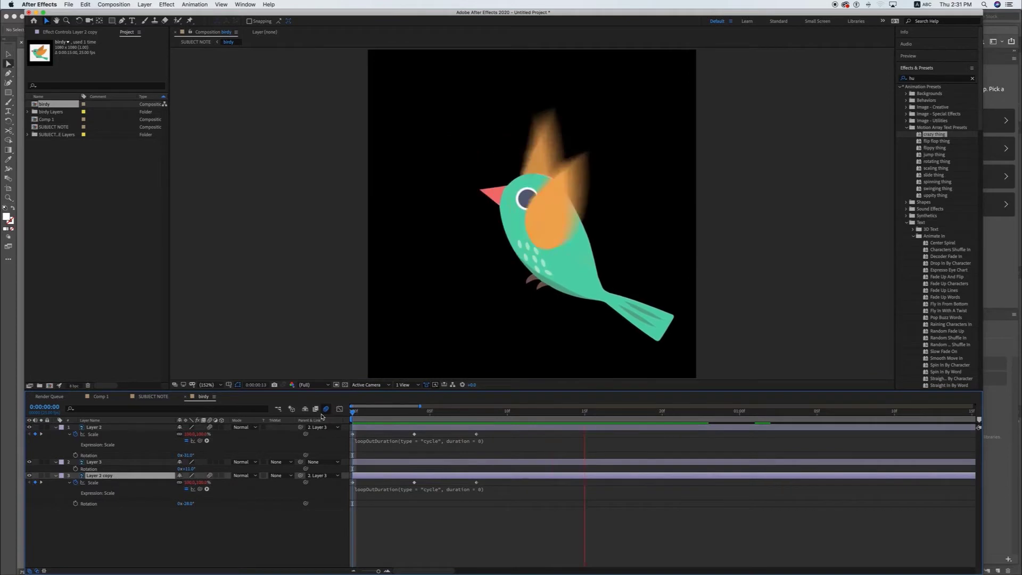
key(space)
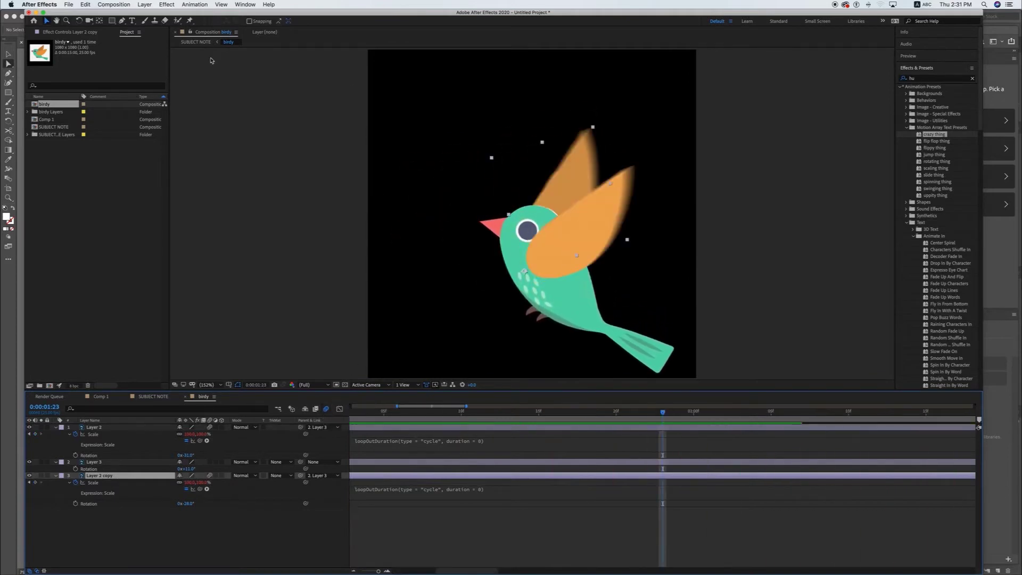
click(197, 43)
key(space)
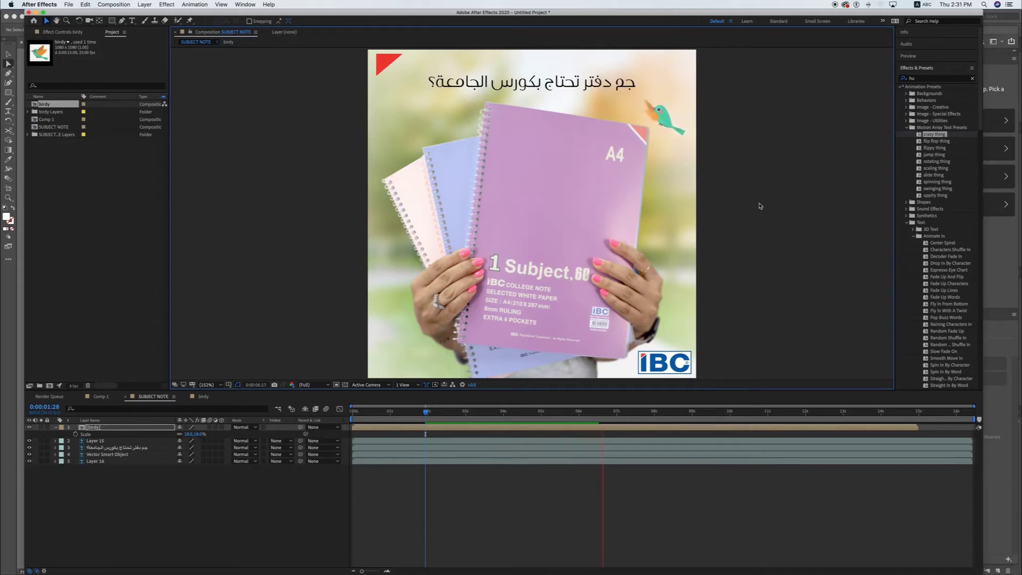
- Add a Position keyframe for the birdy layer at 0:00 and zoom the timeline in
key(space)
key(Home)
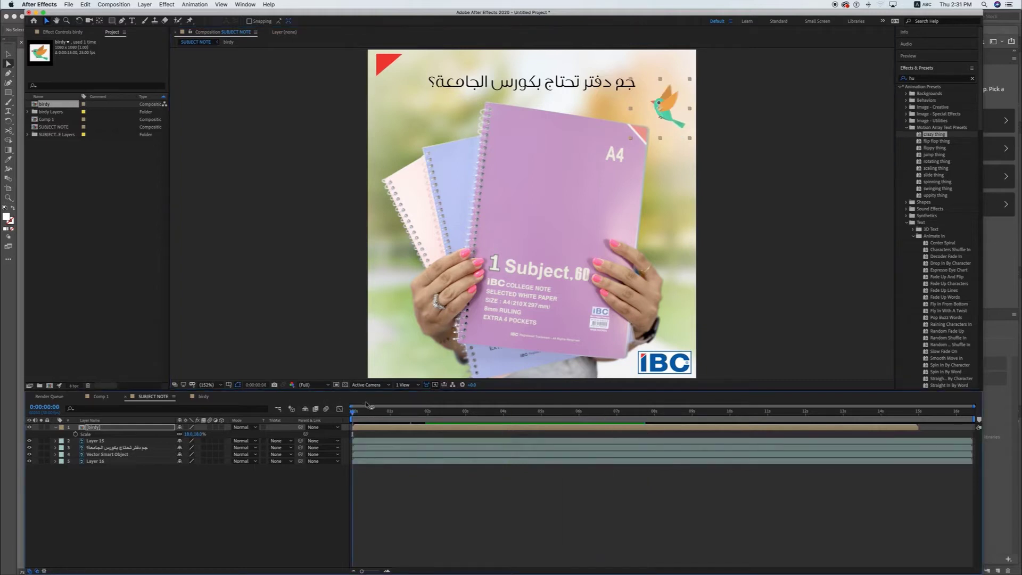
key(p)
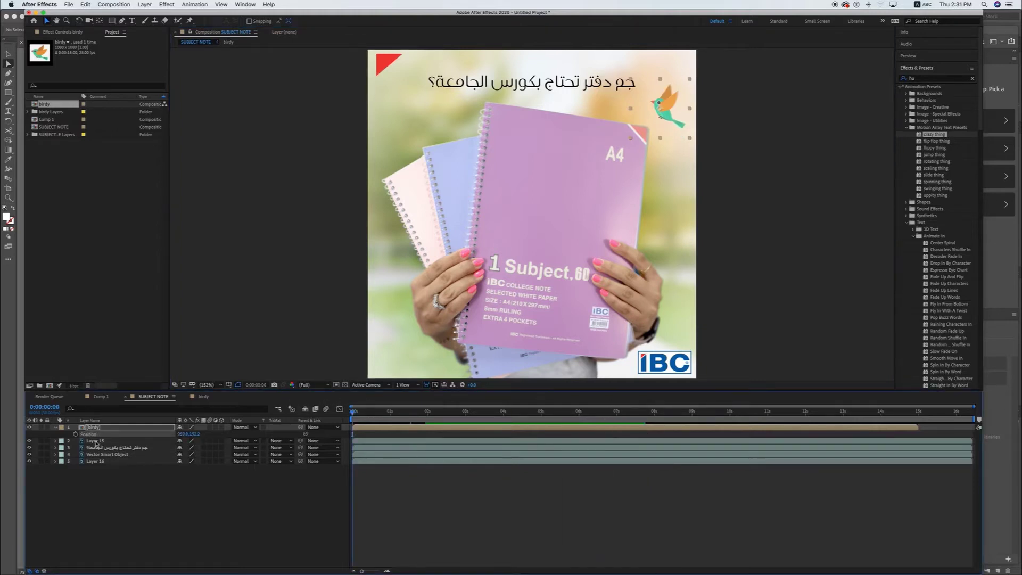
click(75, 434)
click(387, 572)
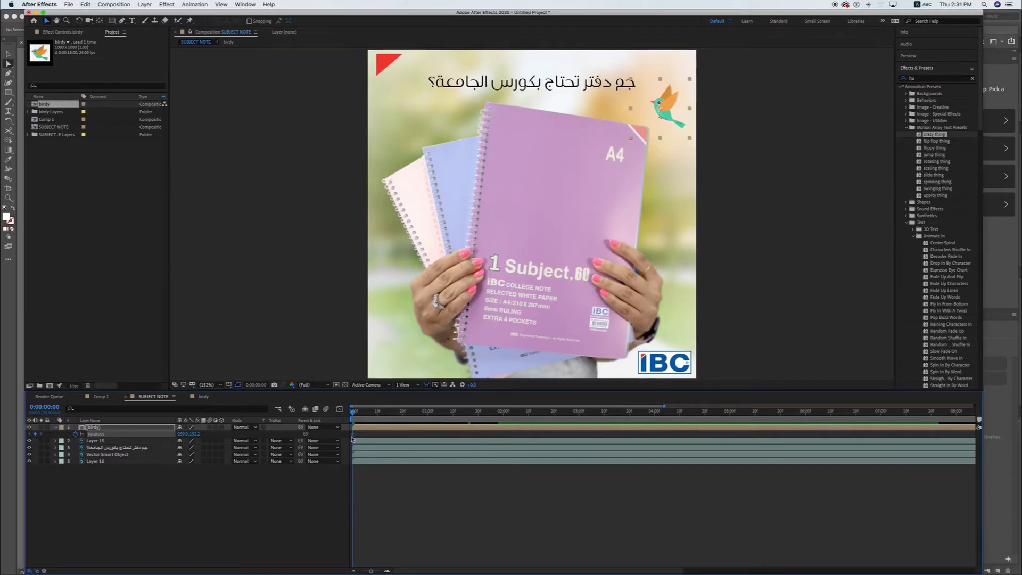
click(387, 571)
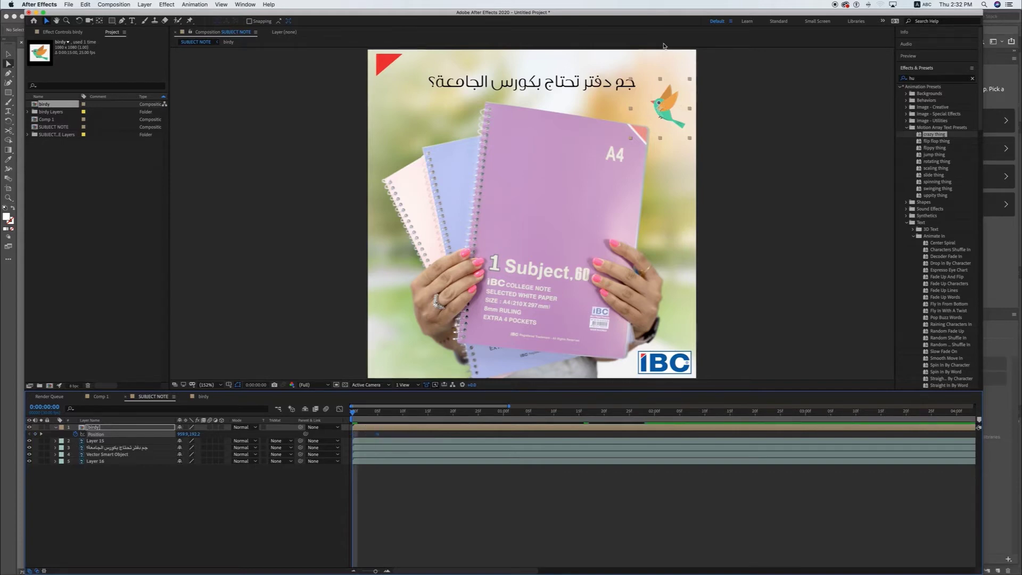
- Show rulers, add a horizontal guide at the bird's height, and remove the three vertical guides
key(super+r)
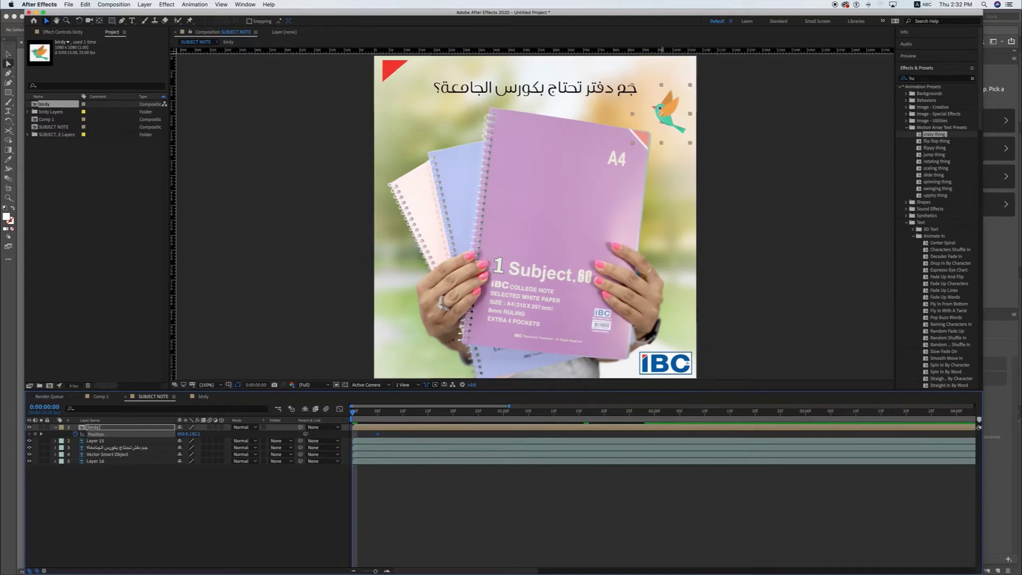
drag(661, 49, 658, 125)
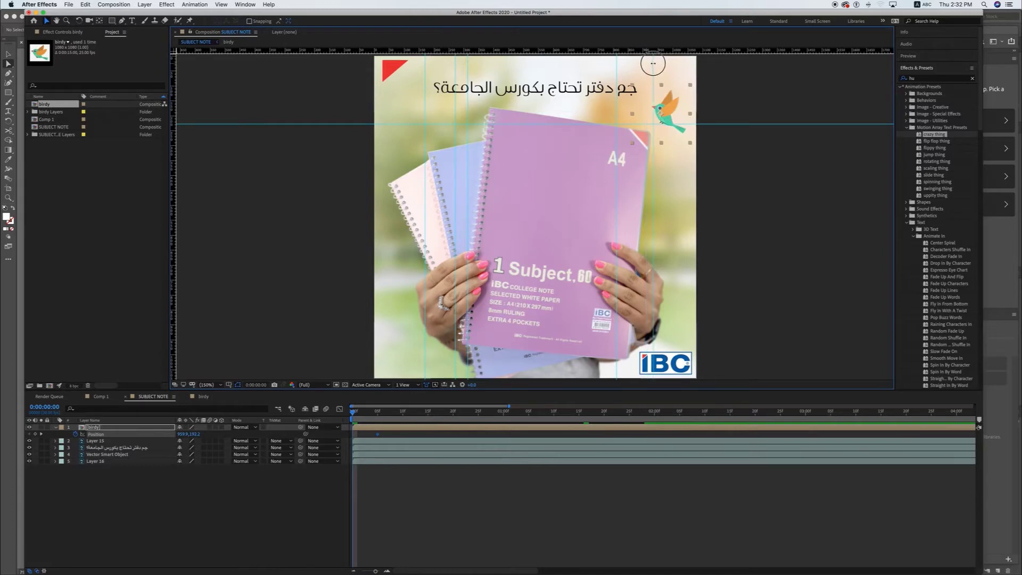
drag(618, 67, 618, 50)
drag(425, 75, 326, 81)
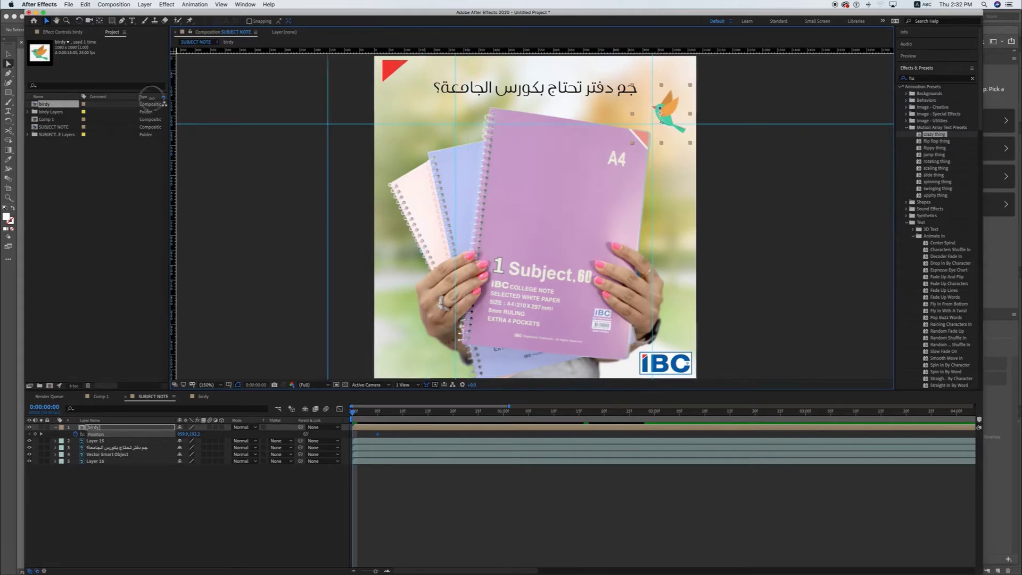
drag(455, 68, 173, 85)
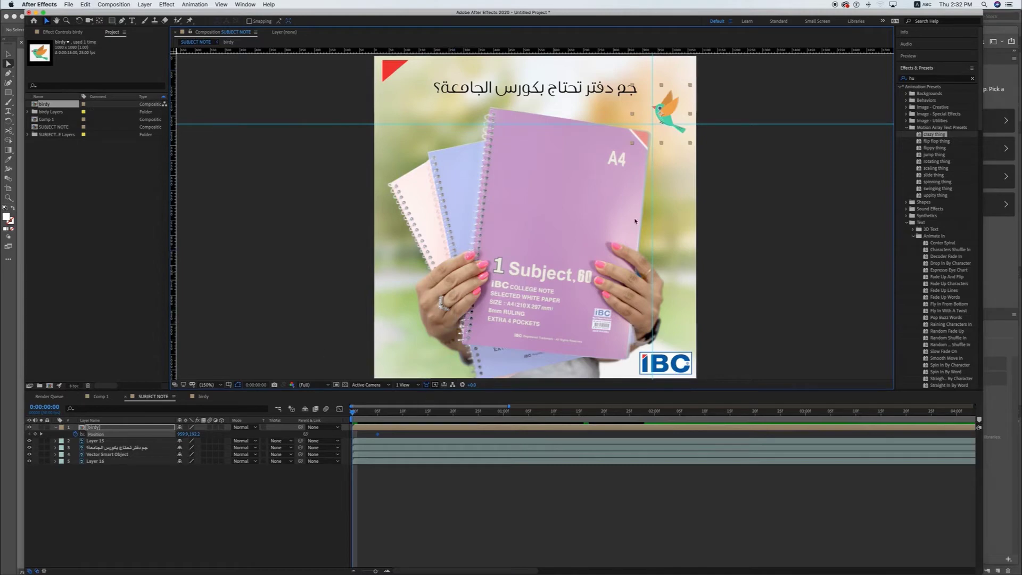
- At 0:00, move the bird off the artwork's right edge and preview its entrance
drag(672, 106, 723, 104)
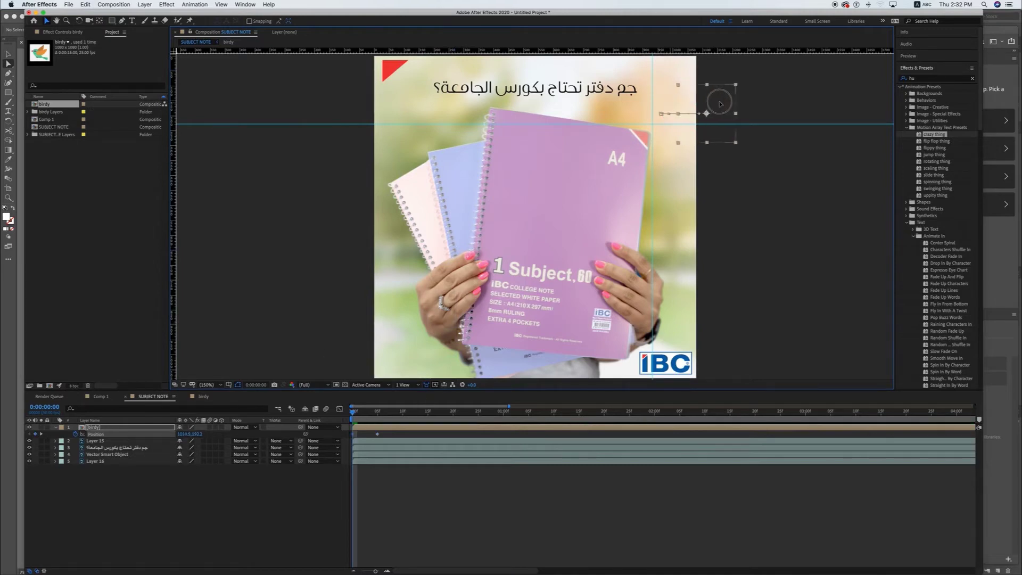
key(space)
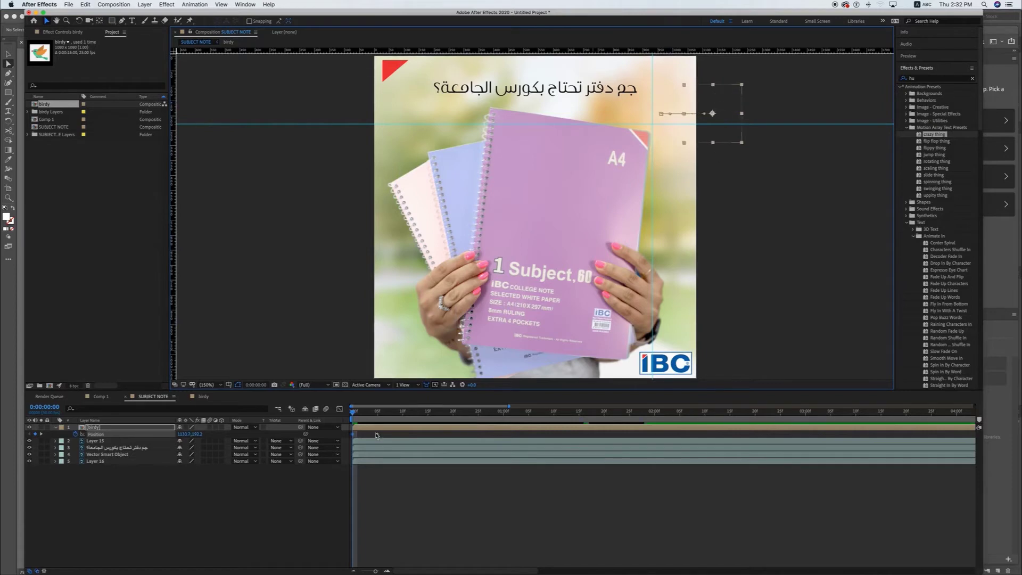
key(space)
drag(523, 424, 442, 426)
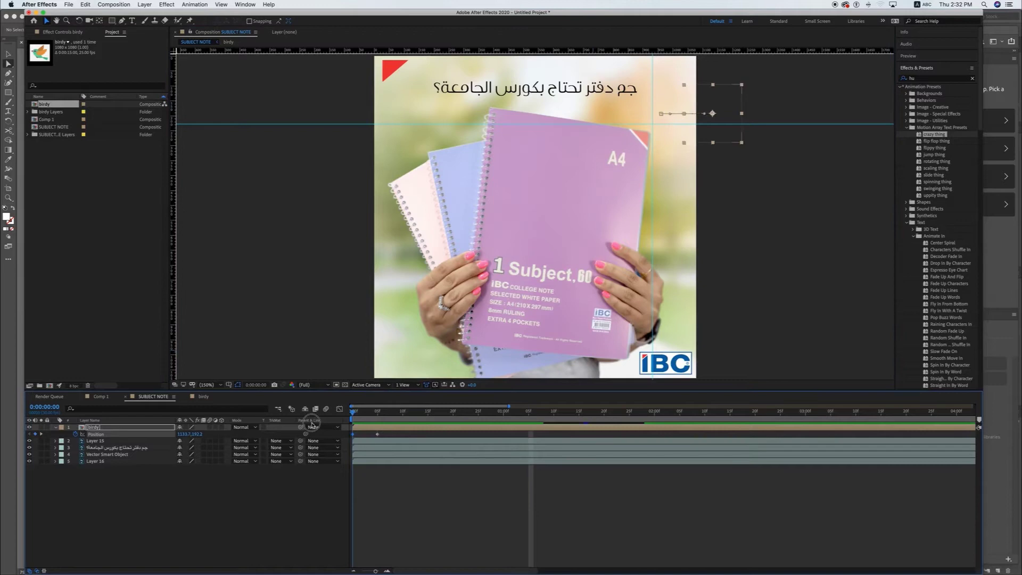
key(Home)
key(space)
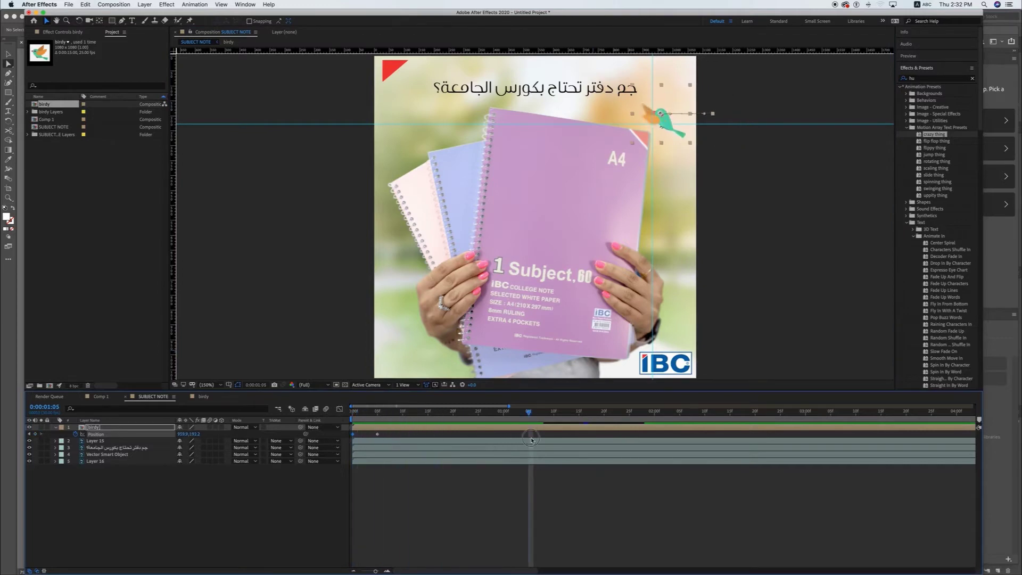
- Add a Position keyframe at 0:00:02:05 and move the bird to the artwork's left edge
drag(532, 440, 682, 434)
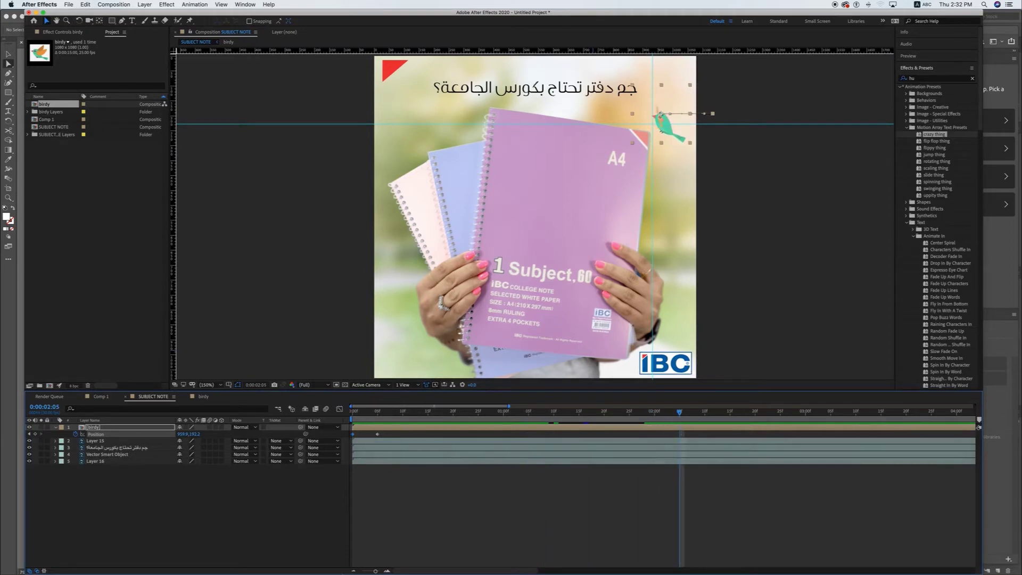
click(35, 434)
click(354, 571)
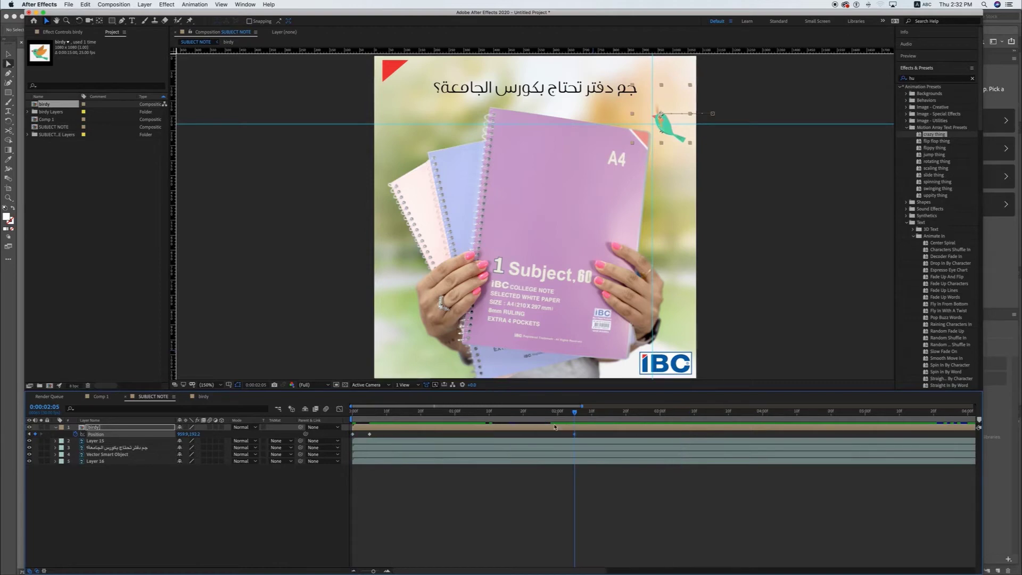
drag(575, 414, 352, 412)
key(space)
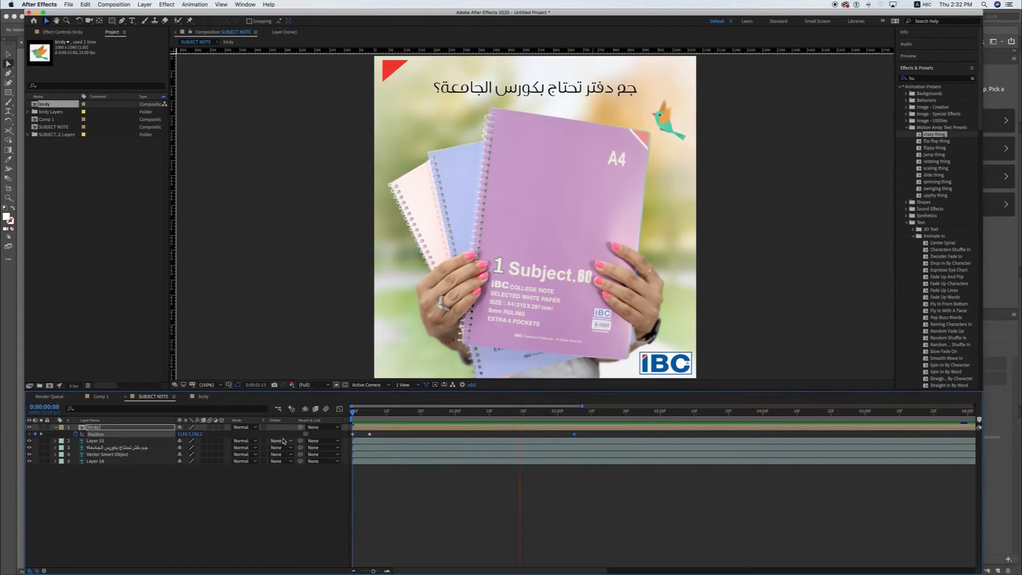
click(369, 435)
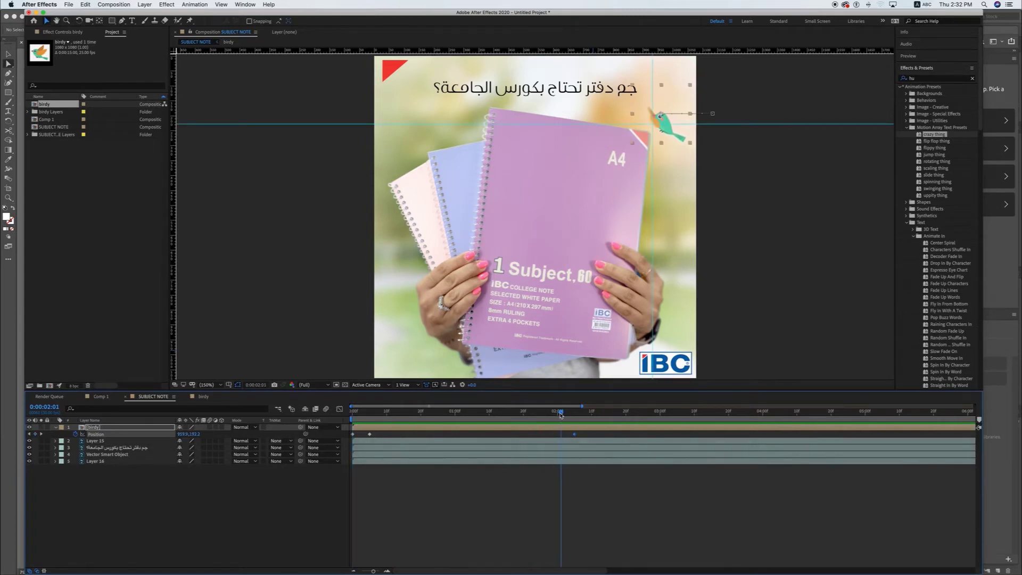
drag(574, 434, 560, 435)
drag(562, 413, 575, 414)
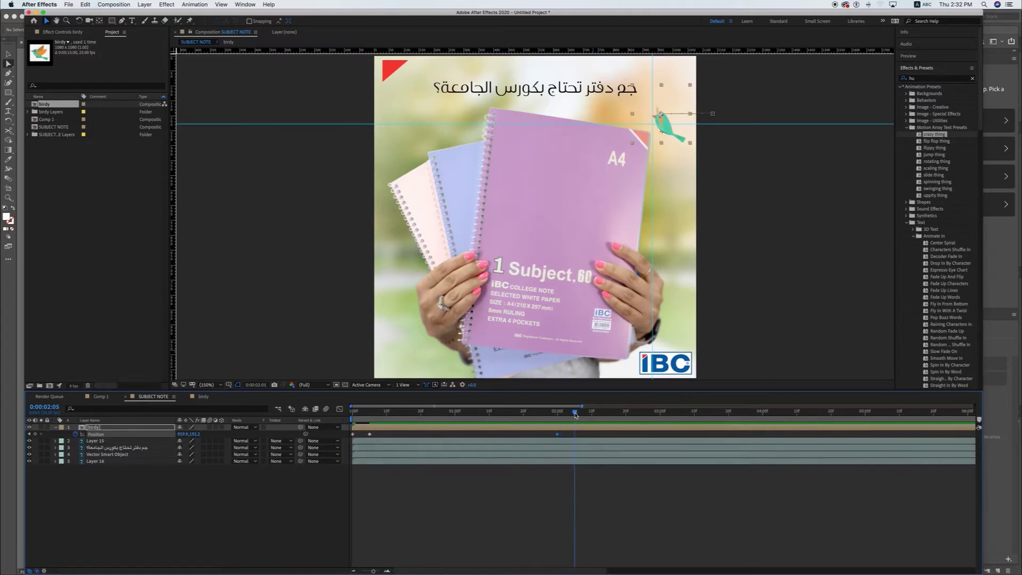
mouse_move(664, 121)
mouse_down()
mouse_move(403, 134)
mouse_move(411, 108)
mouse_up()
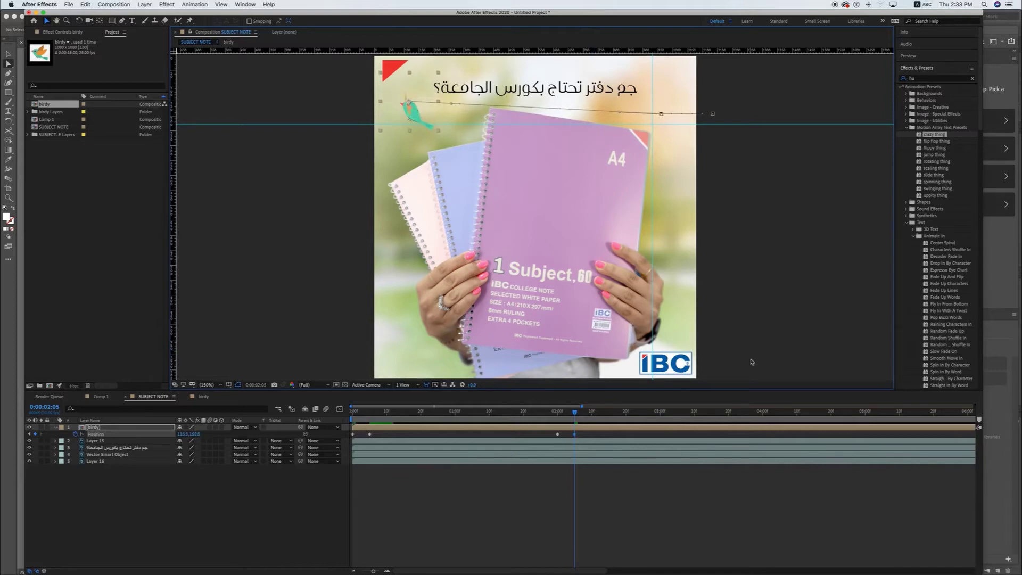
- Split the birdy layer at the current time, flip it horizontally to face left, and preview
key(ctrl+shift+d)
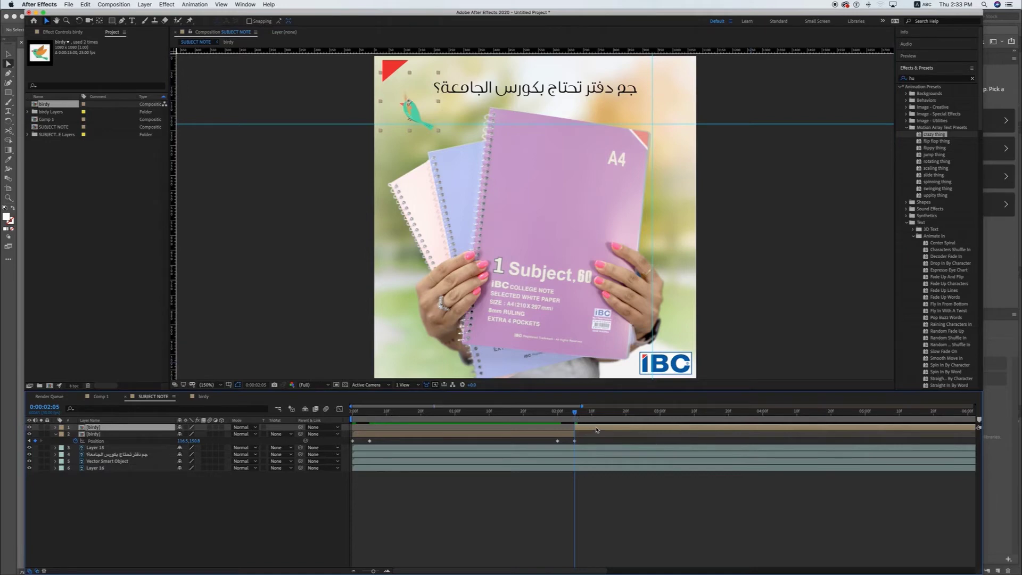
right_click(597, 430)
mouse_move(607, 406)
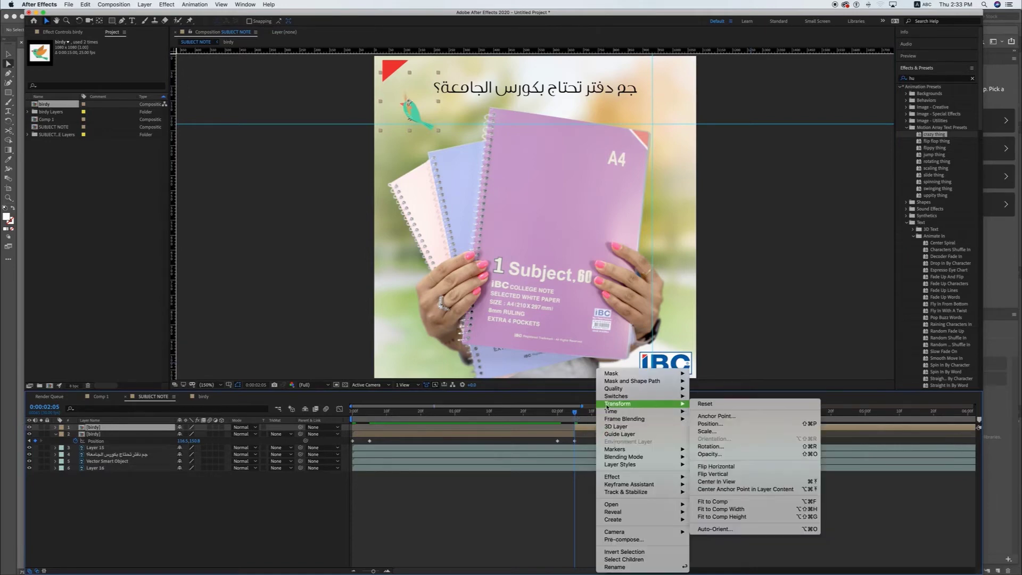
click(715, 467)
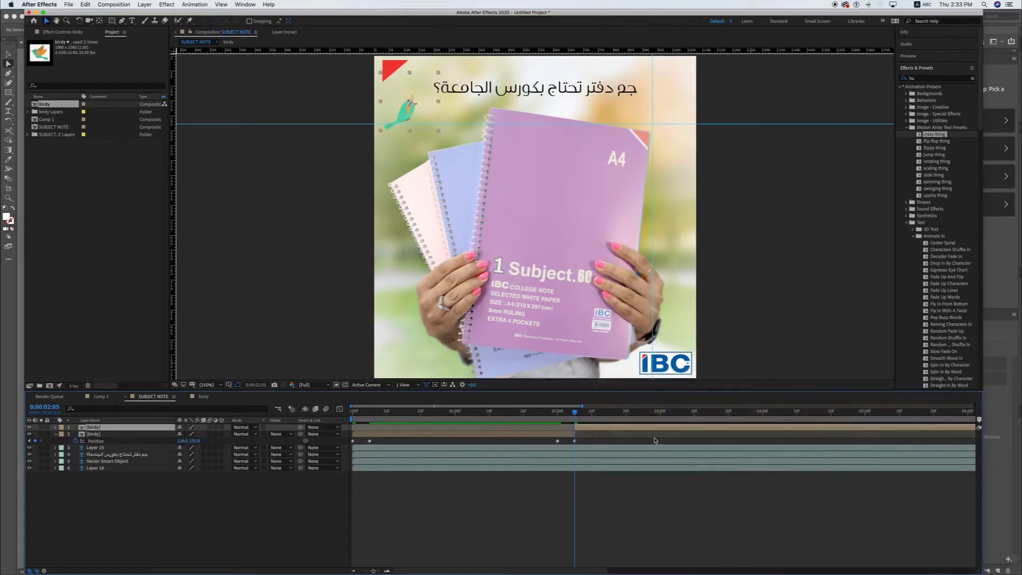
drag(575, 416, 551, 416)
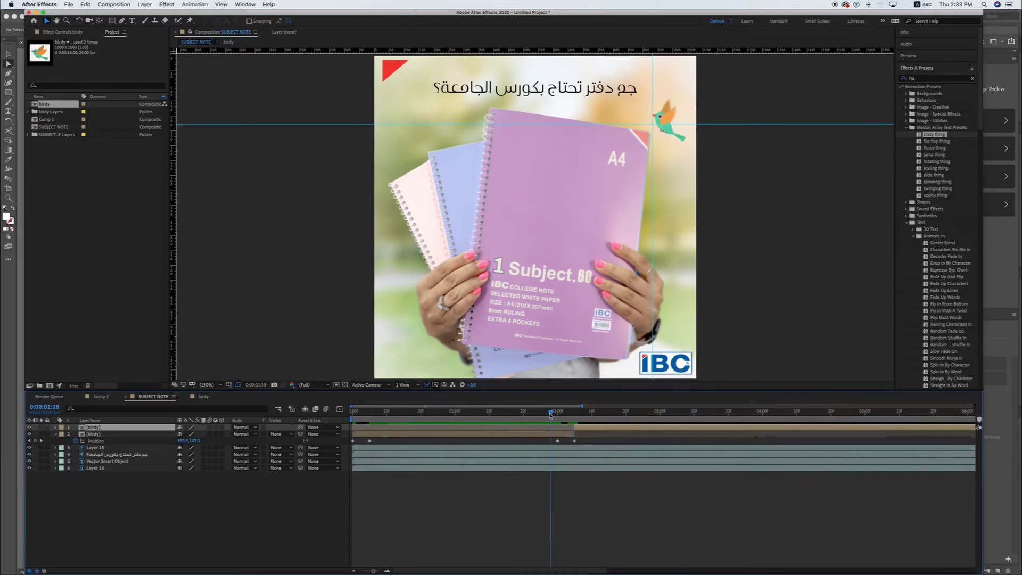
key(space)
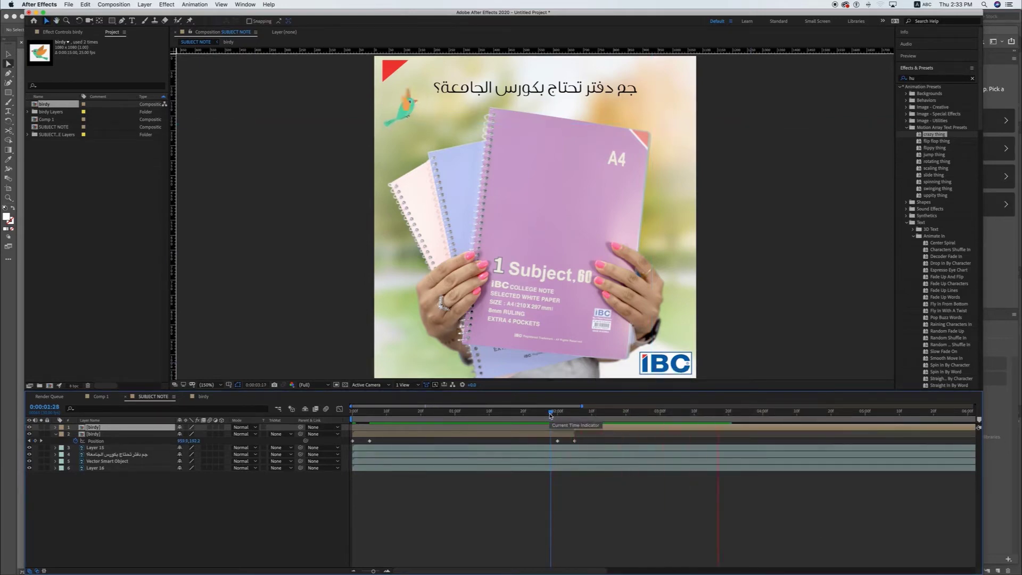
key(space)
key(Home)
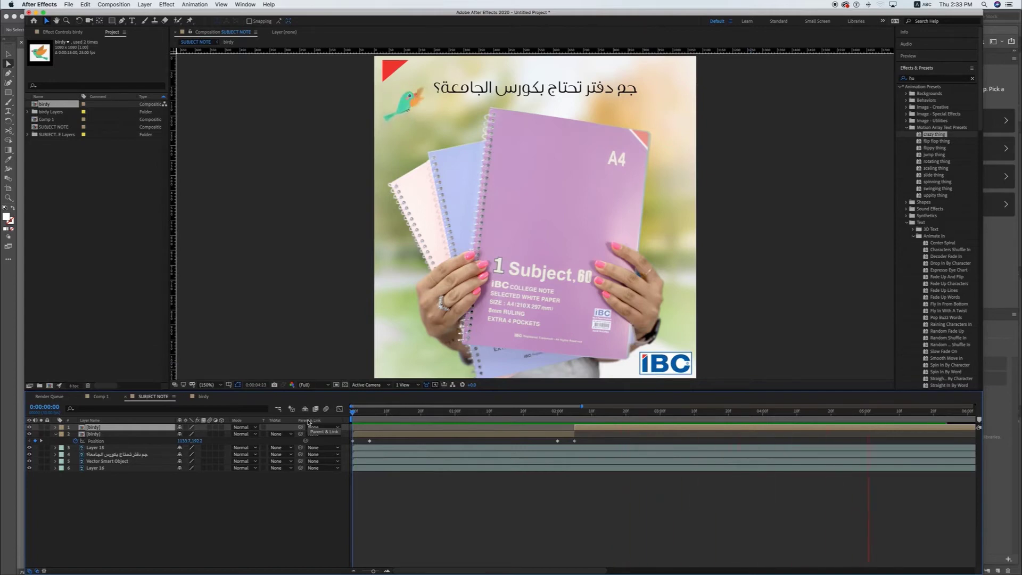
key(space)
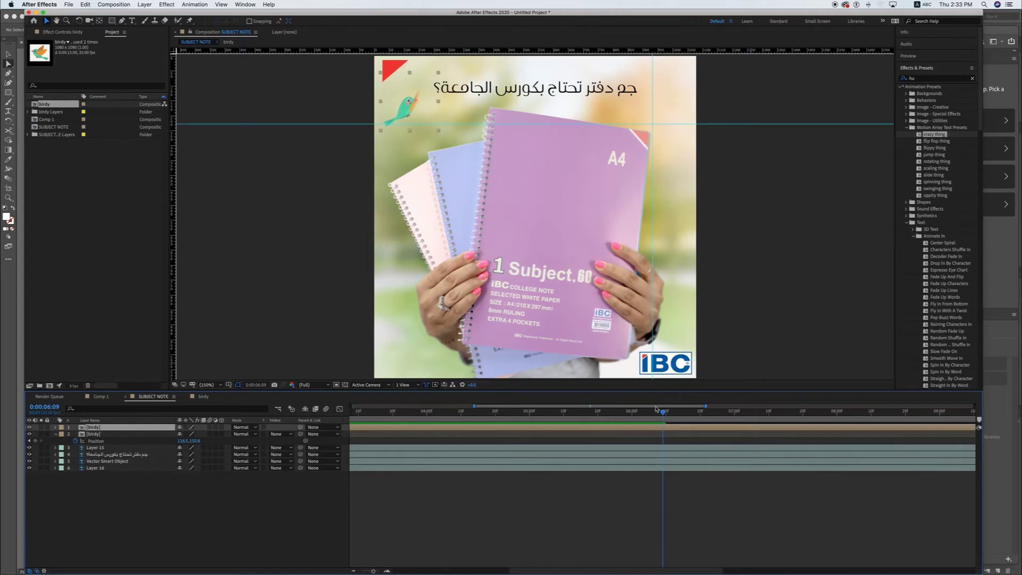
key(Home)
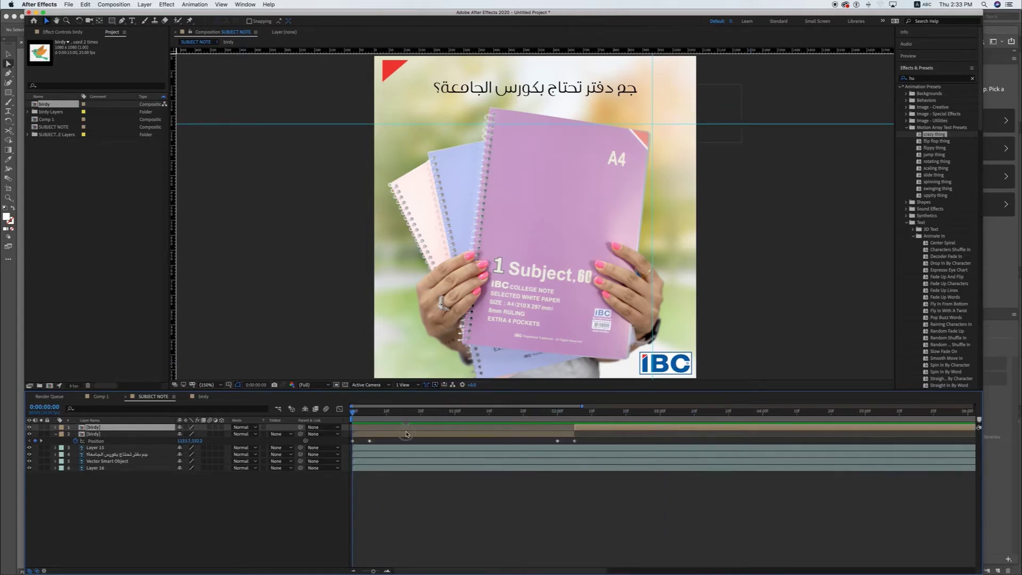
- Add a Position keyframe on the top birdy layer at 0:00:03:00
drag(406, 434, 618, 436)
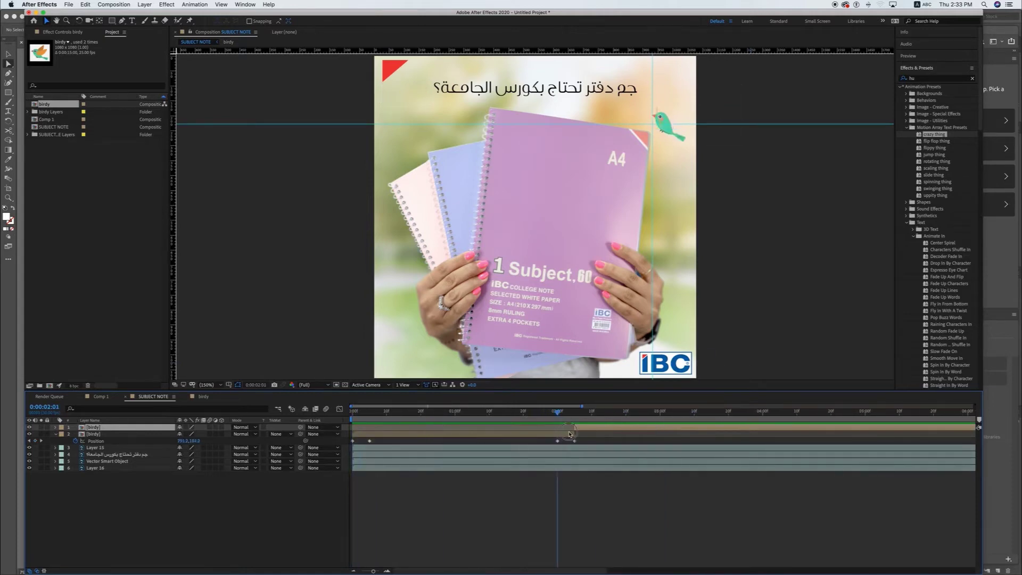
drag(618, 436, 660, 435)
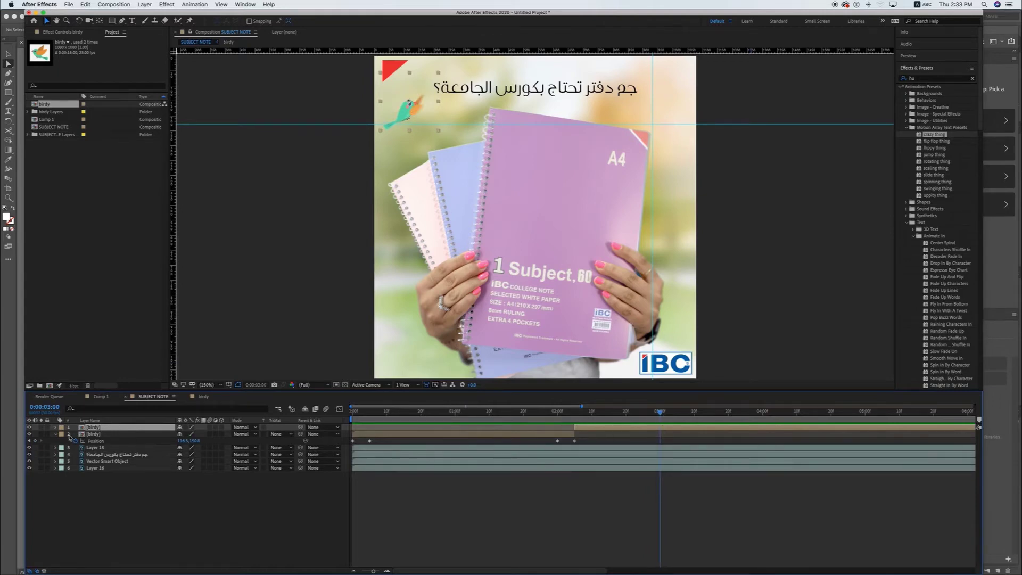
key(p)
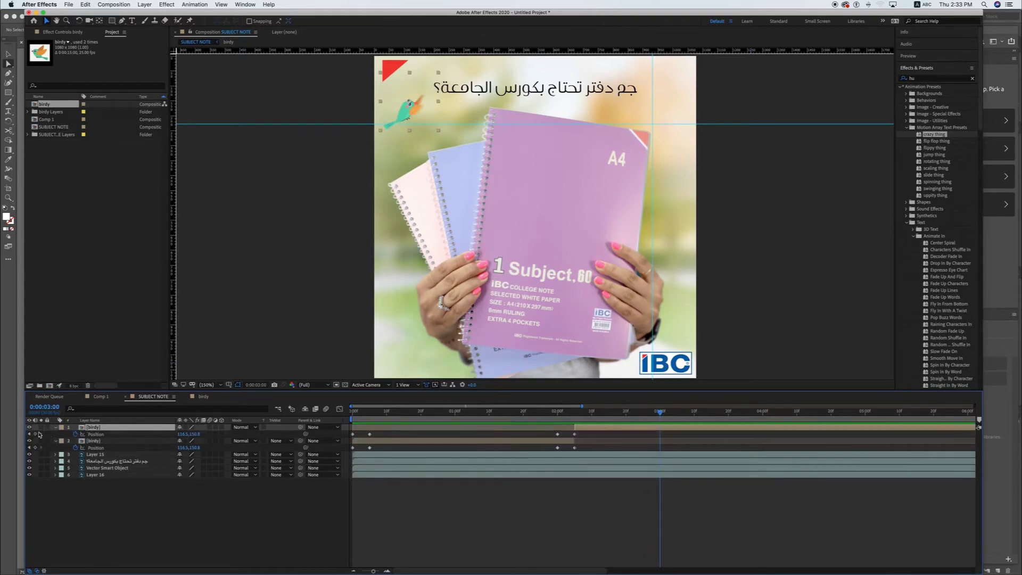
click(35, 434)
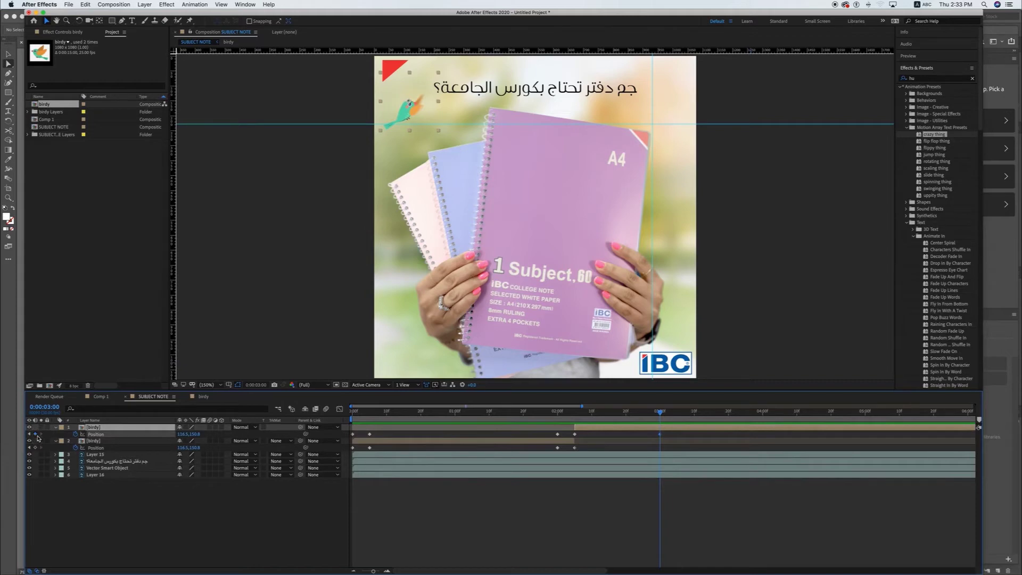
click(671, 416)
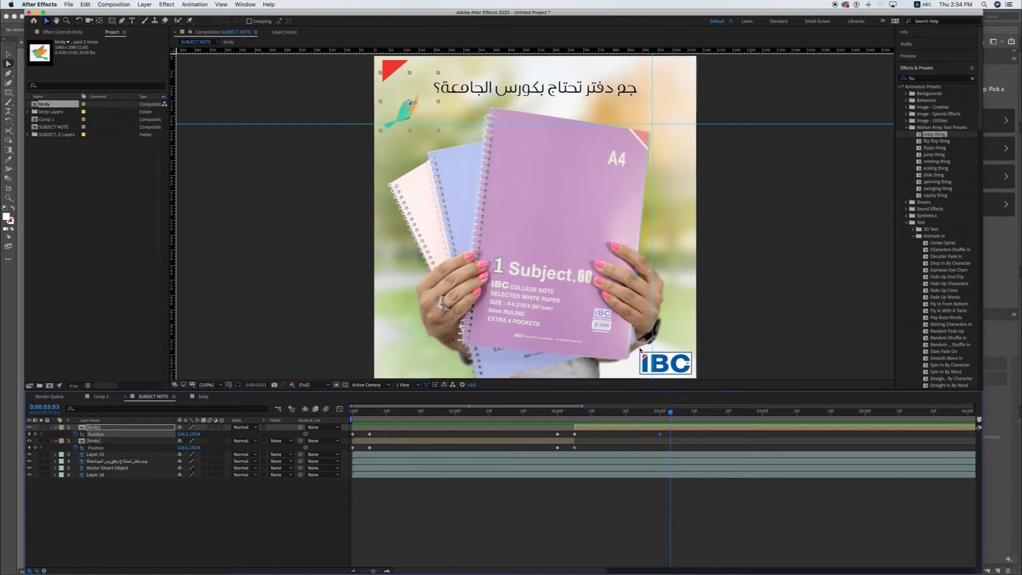
- At 3:04, move the bird right and down below the headline
click(627, 413)
drag(628, 416, 678, 416)
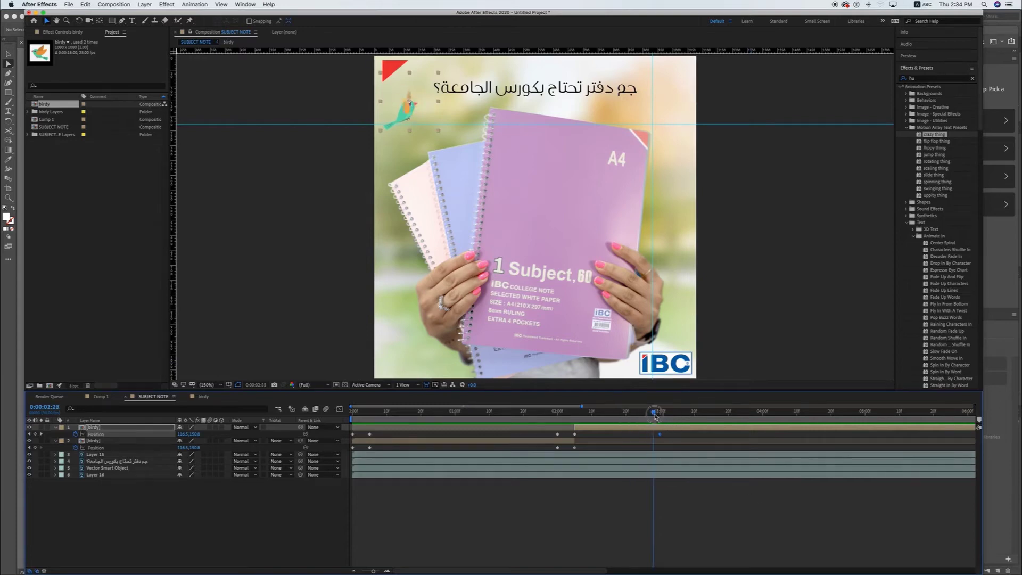
drag(679, 416, 676, 417)
drag(412, 111, 467, 123)
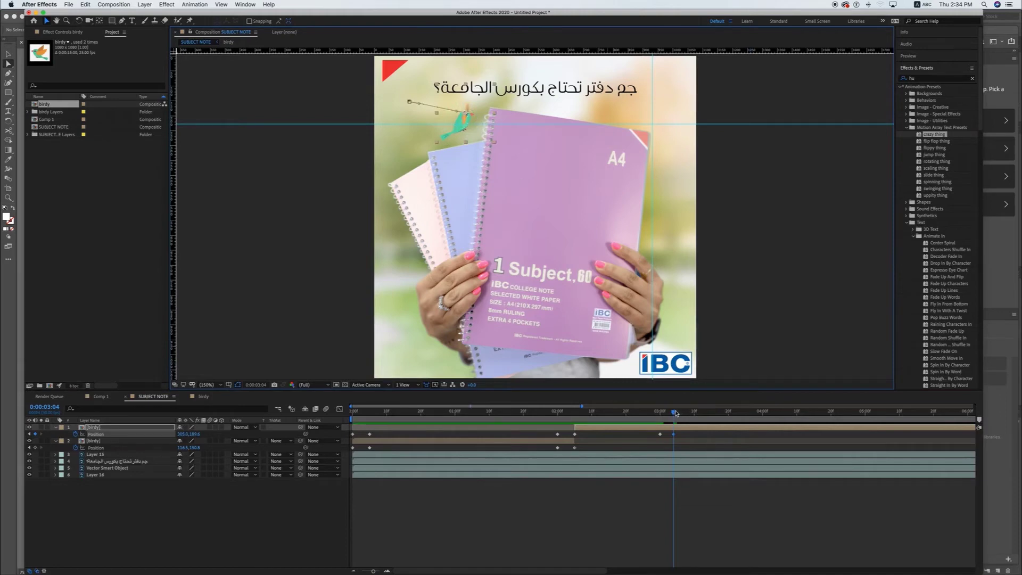
- Keyframe Position at 3:25, then at 4:00 move the bird down-left toward the lower notebooks
drag(683, 415, 746, 413)
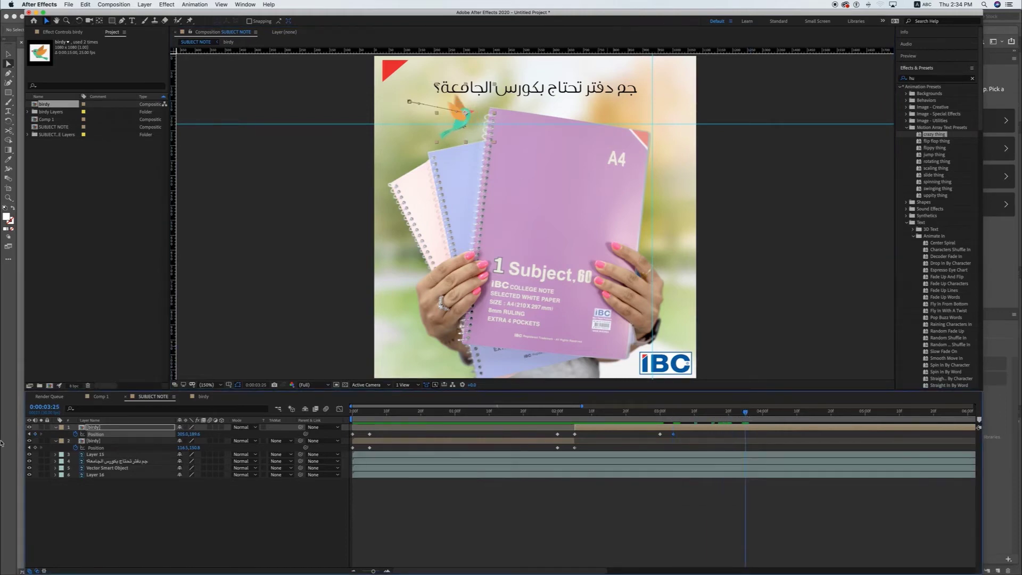
click(36, 435)
drag(745, 413, 763, 414)
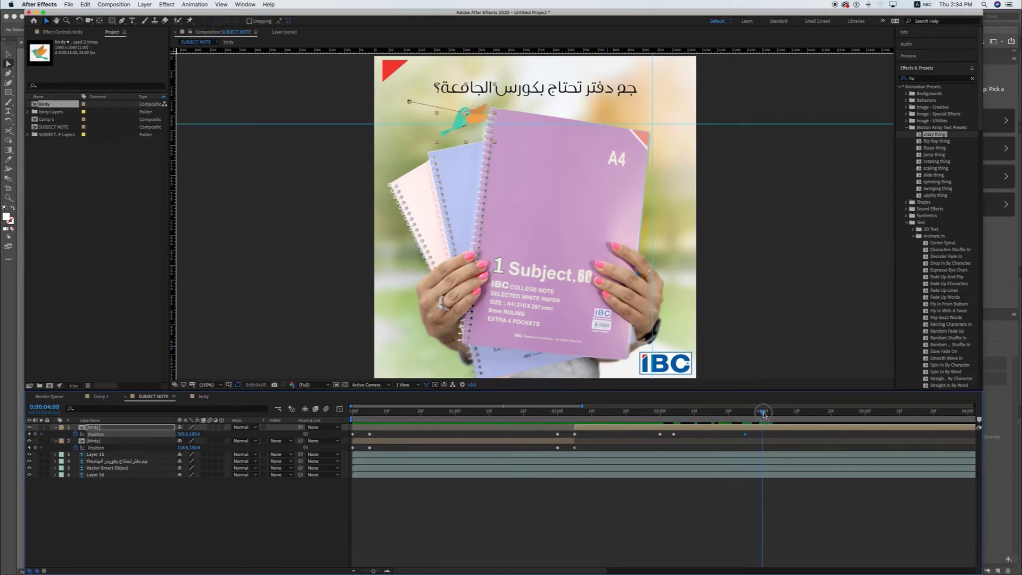
mouse_move(466, 114)
mouse_down()
mouse_move(400, 270)
mouse_move(413, 254)
mouse_up()
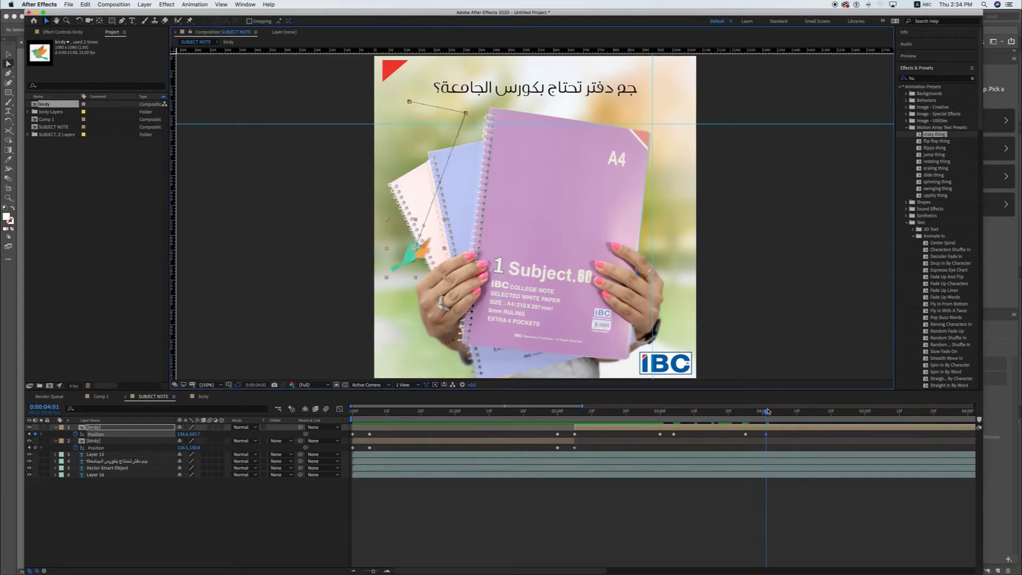
drag(768, 416, 799, 411)
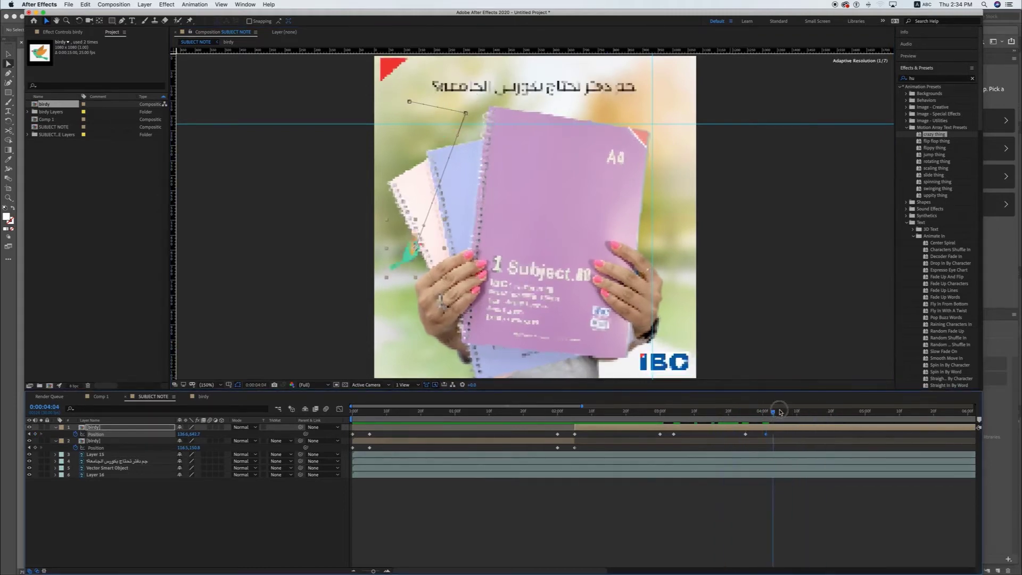
mouse_move(798, 412)
mouse_down()
mouse_move(774, 413)
mouse_move(789, 413)
mouse_up()
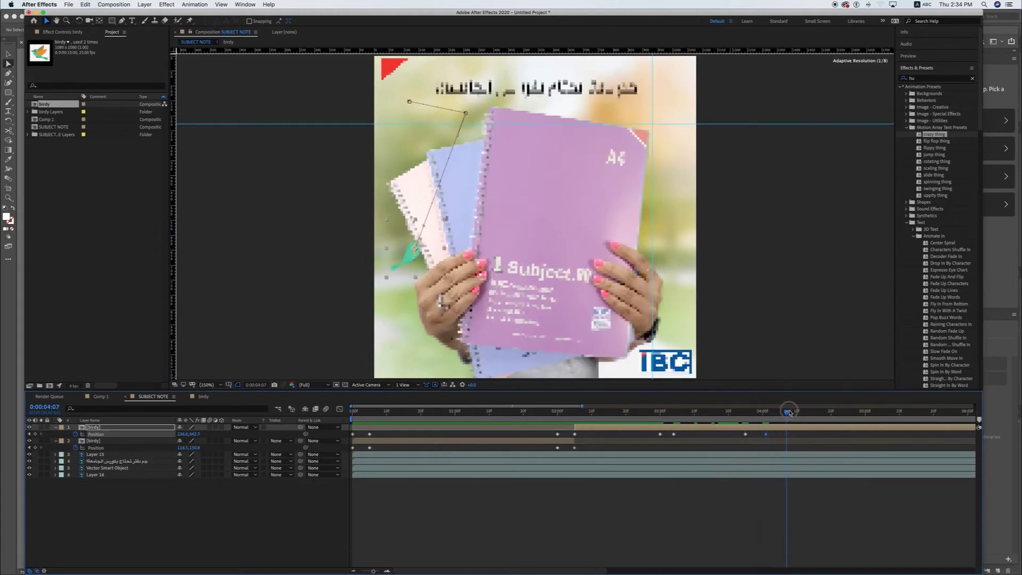
drag(789, 413, 772, 416)
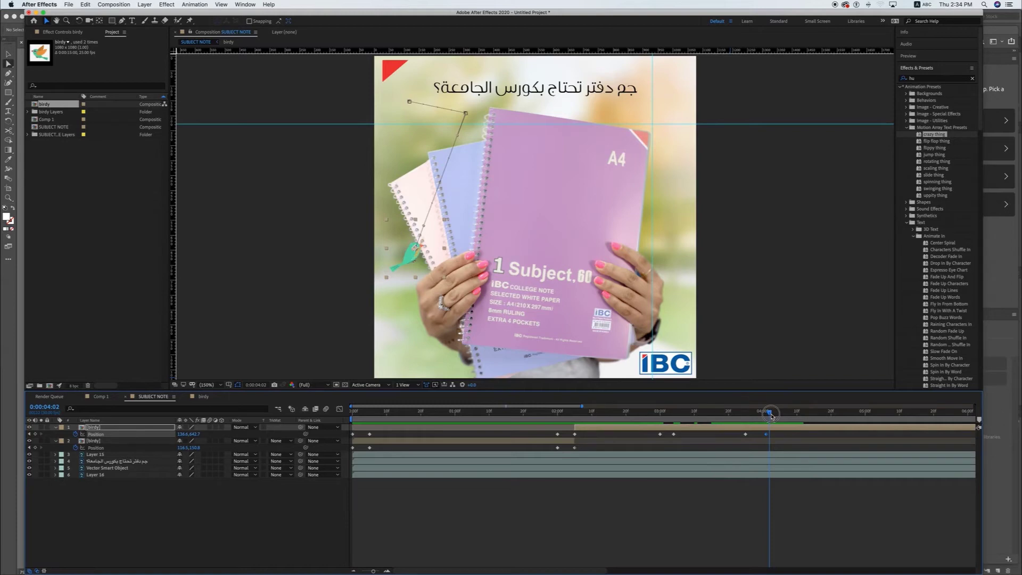
mouse_move(771, 416)
mouse_down()
mouse_move(345, 408)
mouse_move(873, 415)
mouse_up()
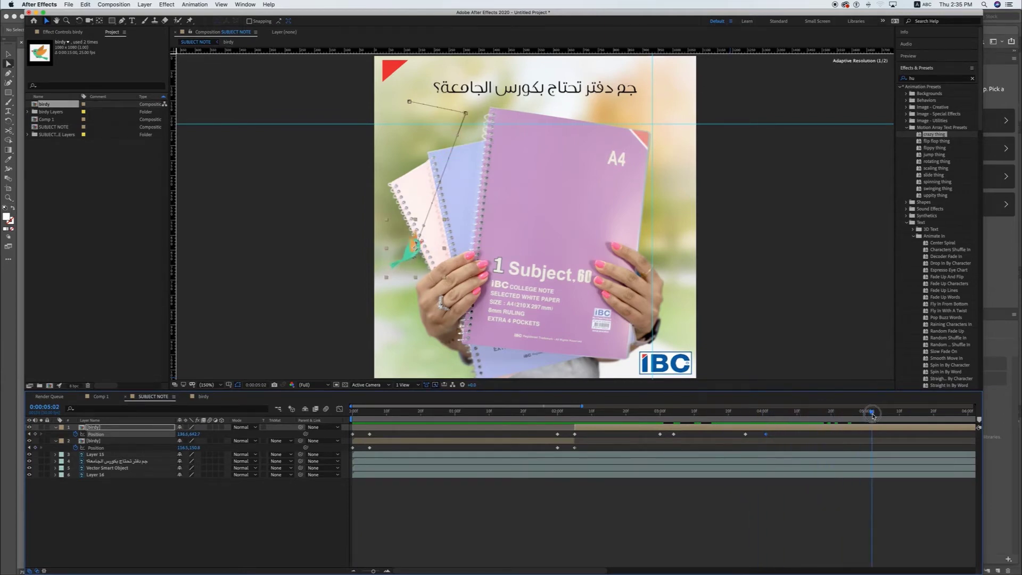
- Add a Position keyframe at 5:02 and zoom the timeline out
click(35, 434)
key(minus)
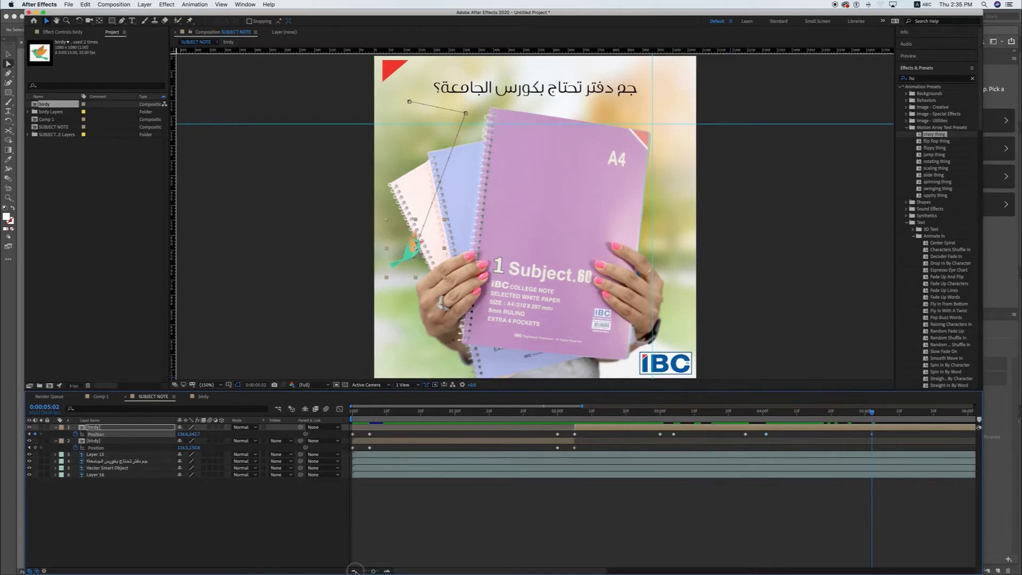
click(352, 571)
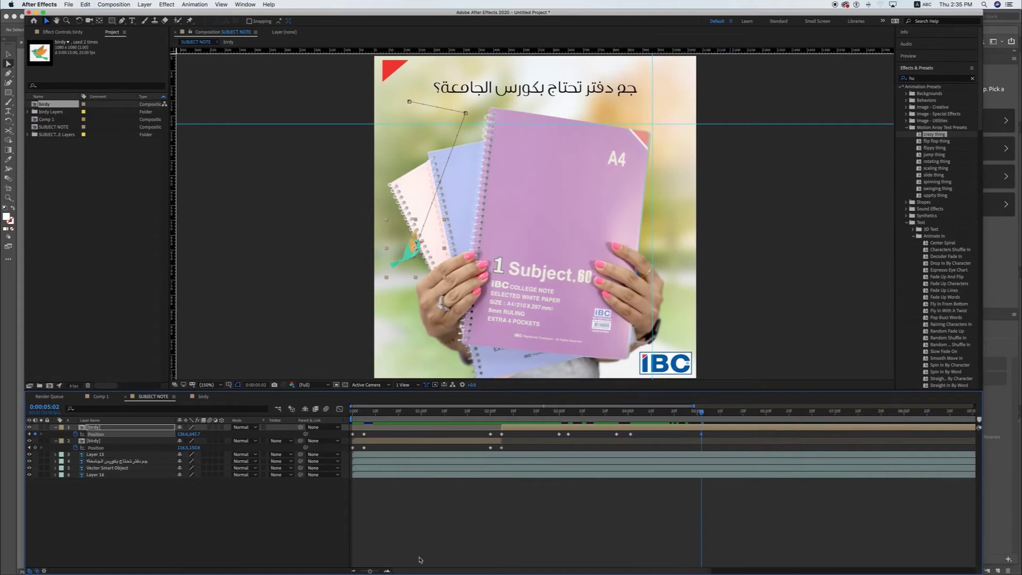
scroll(707, 417, right, 2)
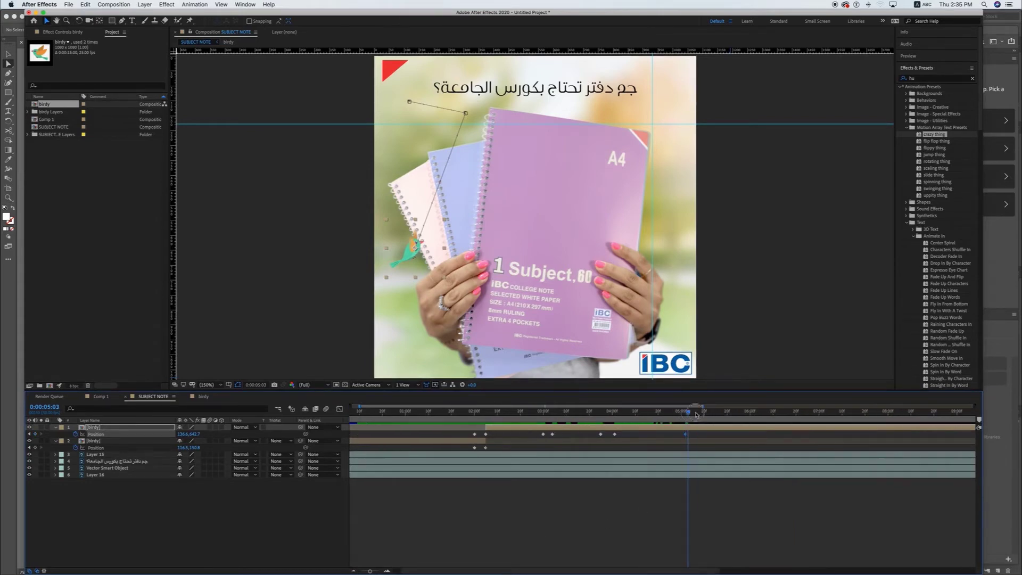
- At 5:10, move the bird to the right of the notebooks and split the layer there
mouse_move(687, 414)
mouse_down()
mouse_move(781, 409)
mouse_move(672, 411)
mouse_up()
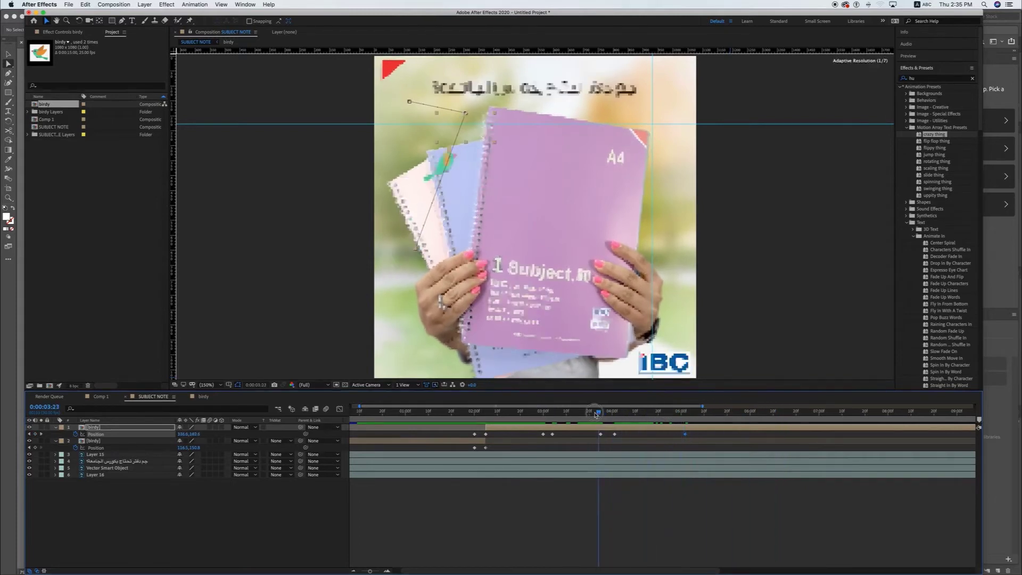
mouse_move(673, 413)
mouse_down()
mouse_move(643, 415)
mouse_move(709, 419)
mouse_up()
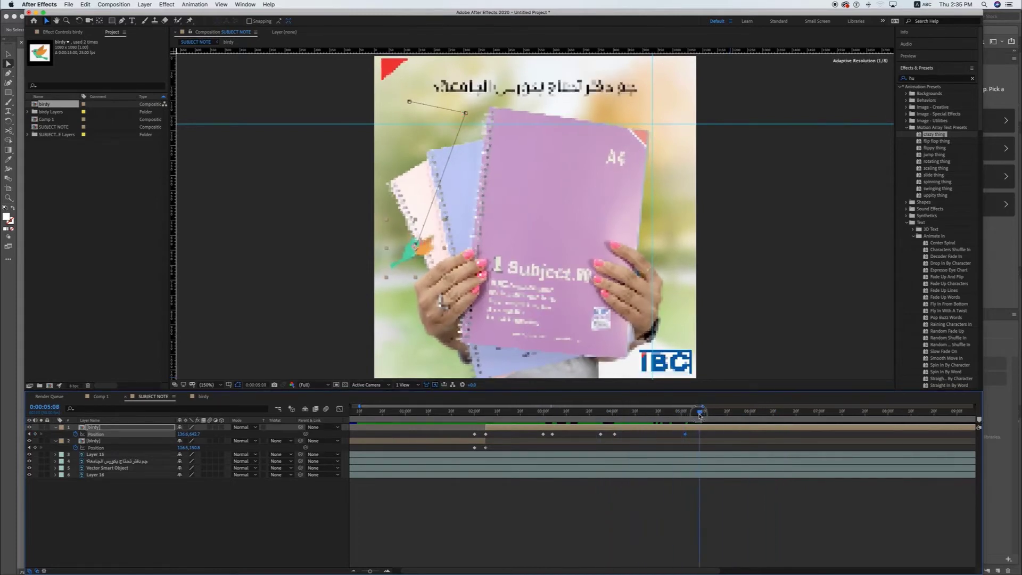
drag(709, 419, 711, 419)
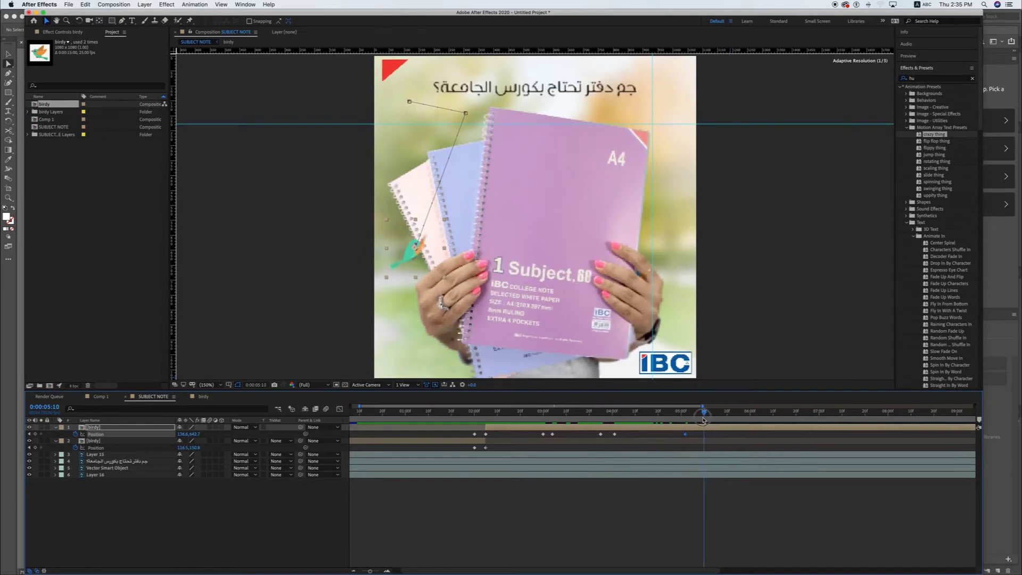
drag(411, 254, 671, 231)
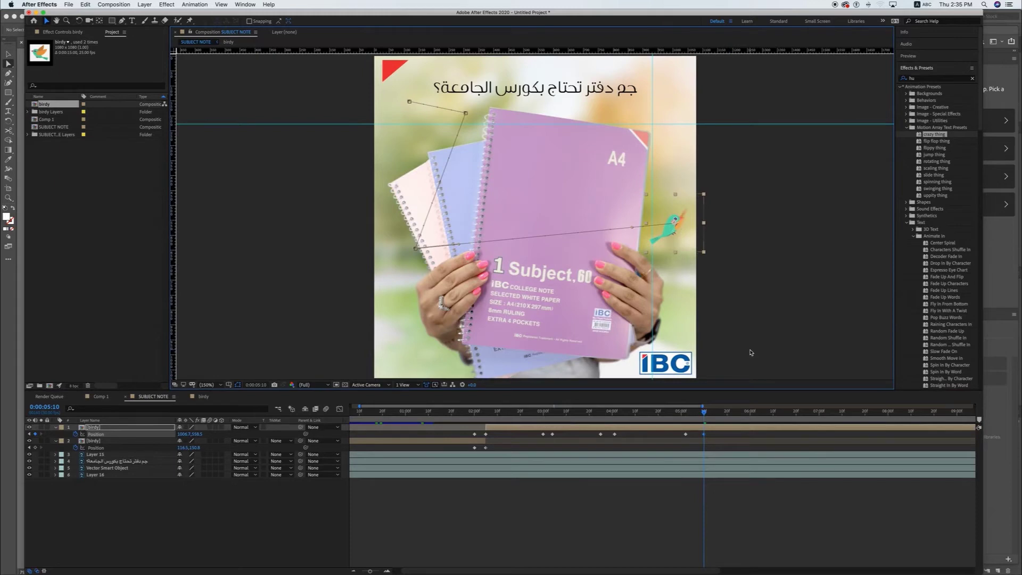
key(ctrl+shift+d)
- Flip the new bird segment horizontally, undoing a stray vertical flip, and nudge it slightly left
right_click(734, 430)
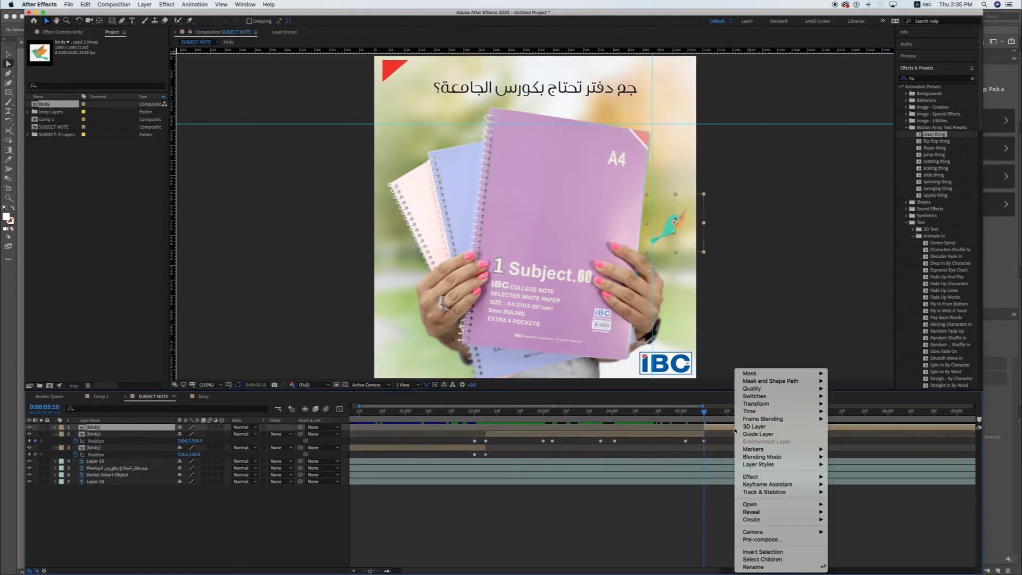
mouse_move(788, 403)
click(845, 474)
key(ctrl+z)
right_click(665, 231)
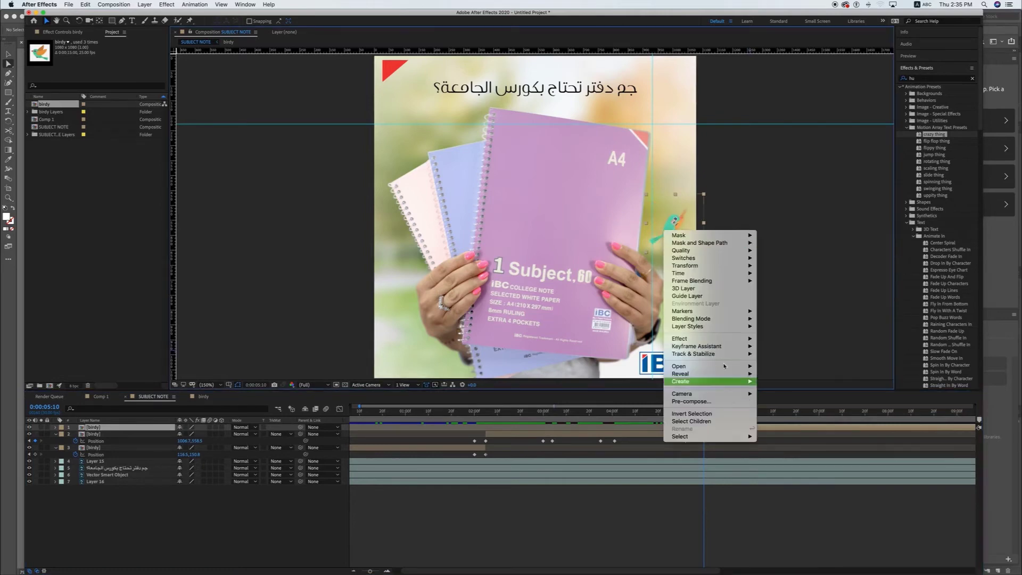
mouse_move(722, 270)
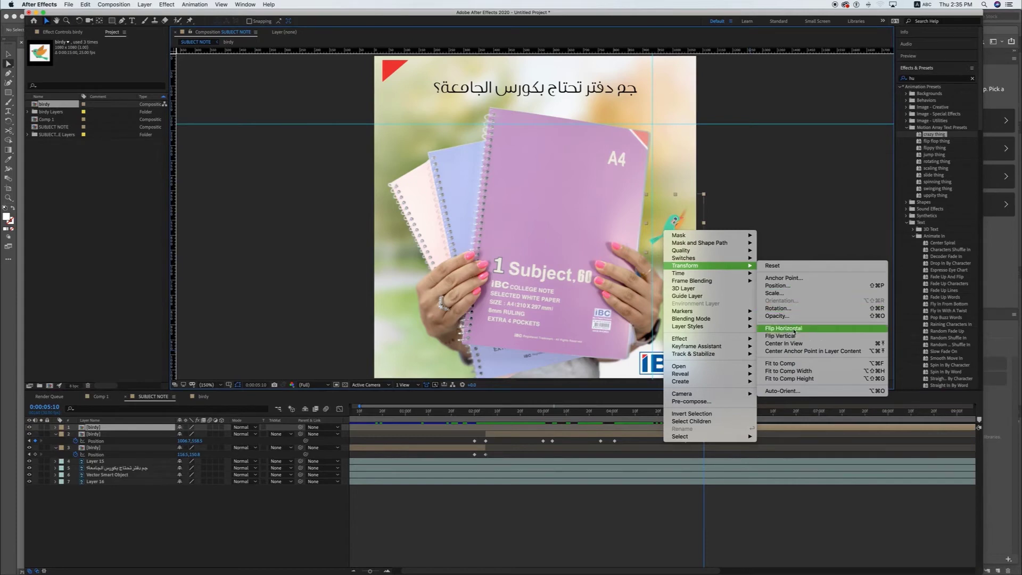
click(795, 329)
mouse_move(688, 238)
mouse_down()
mouse_move(677, 236)
mouse_move(678, 263)
mouse_up()
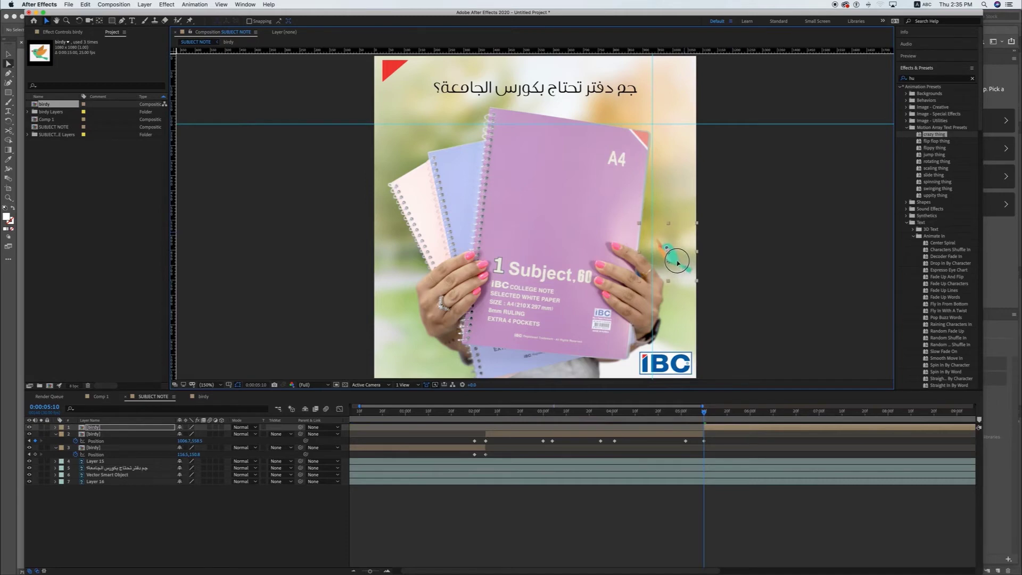
mouse_move(704, 415)
mouse_down()
mouse_move(739, 412)
mouse_move(679, 412)
mouse_up()
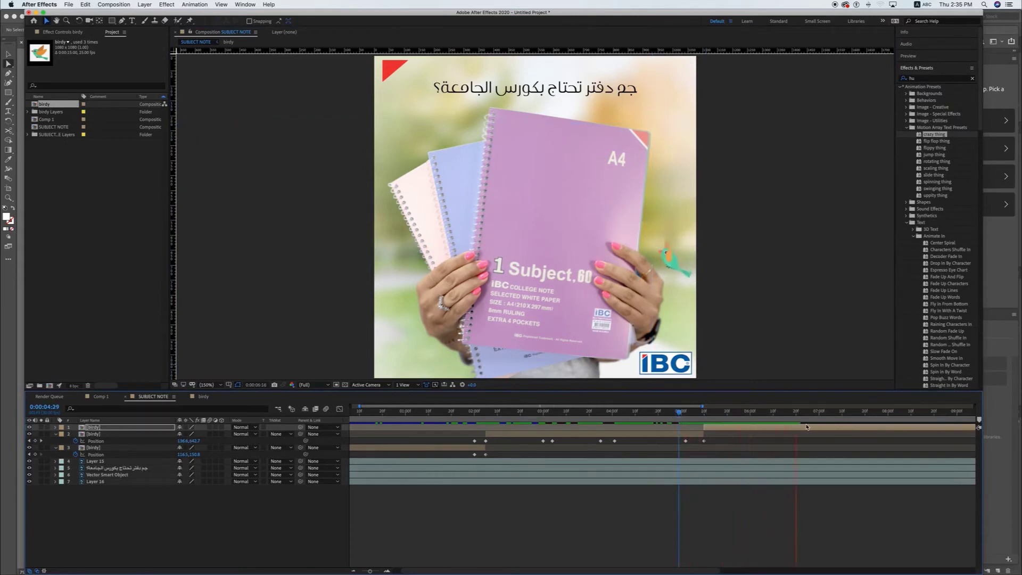
- Keyframe the bird's Position, then at about 07:14 raise it beside the headline at top right and preview
key(space)
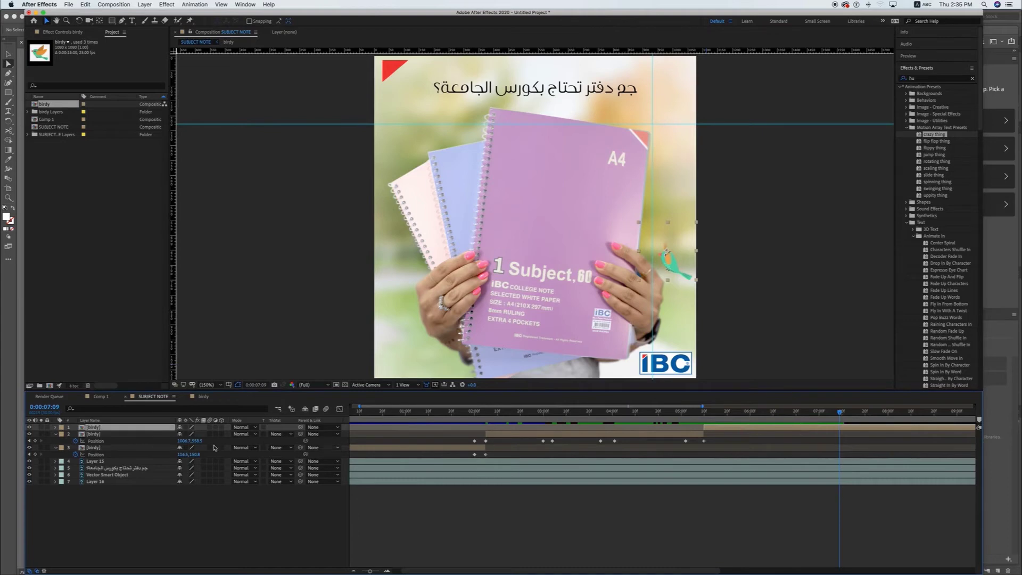
key(p)
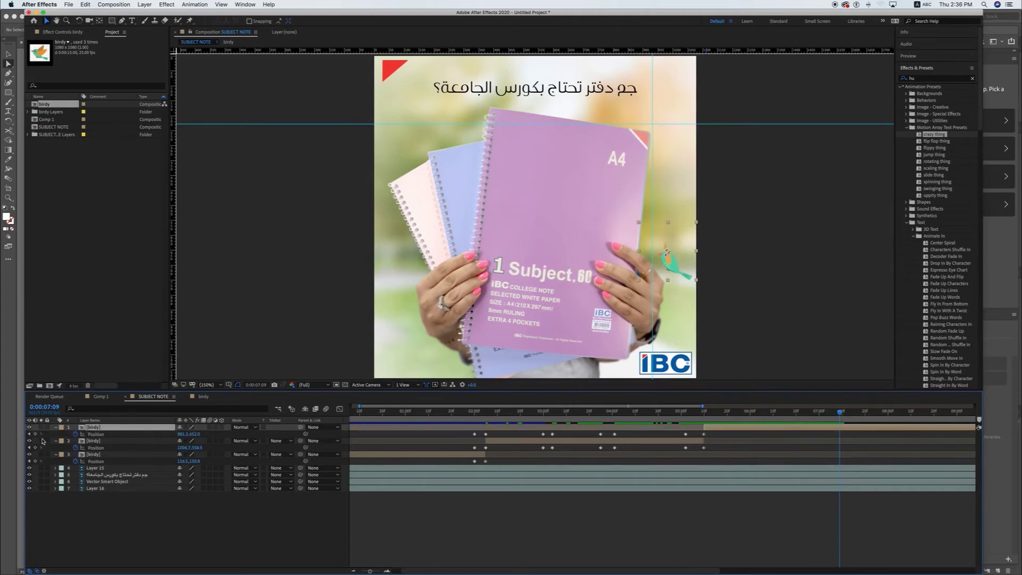
click(35, 434)
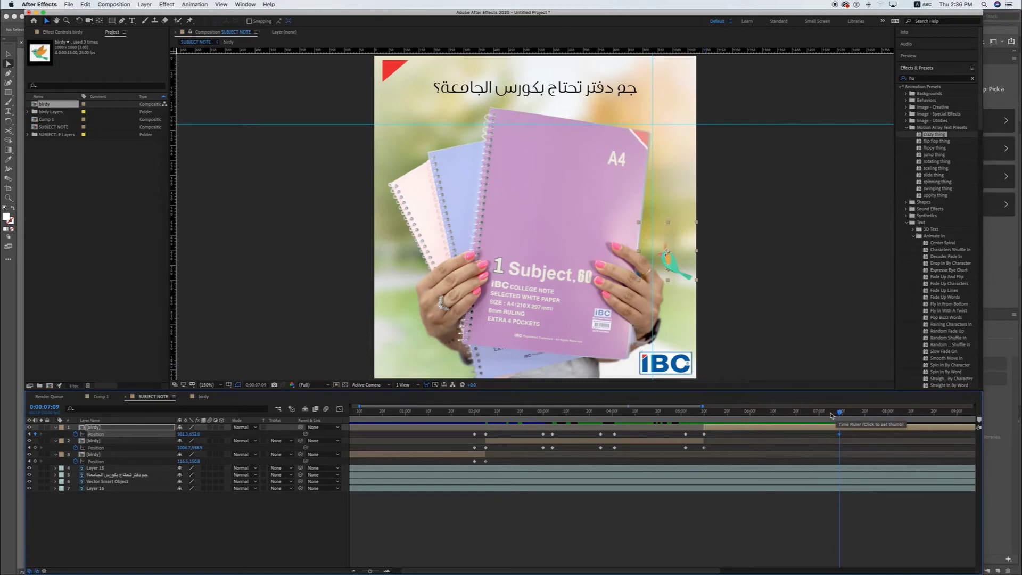
click(851, 411)
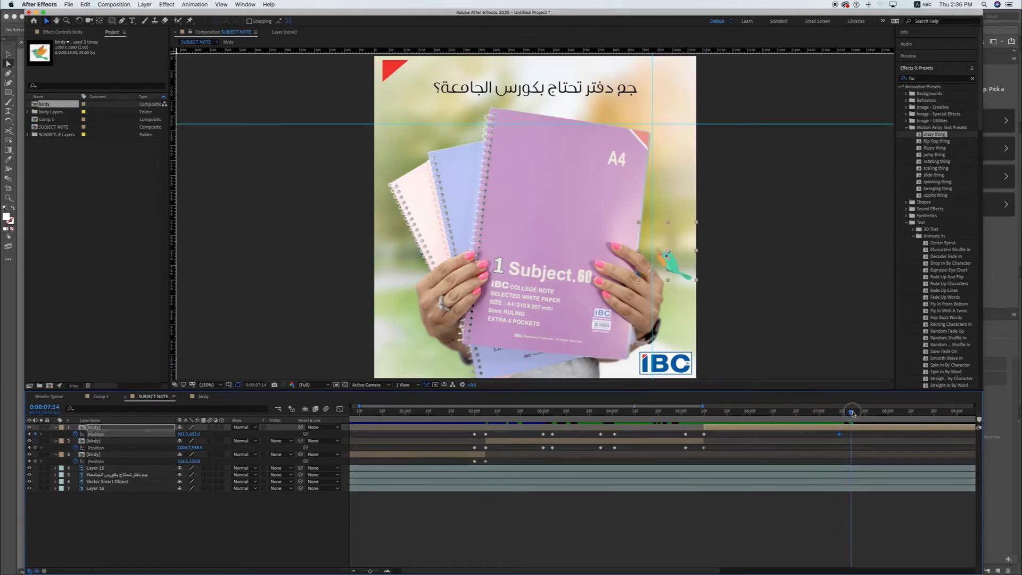
drag(677, 274, 677, 126)
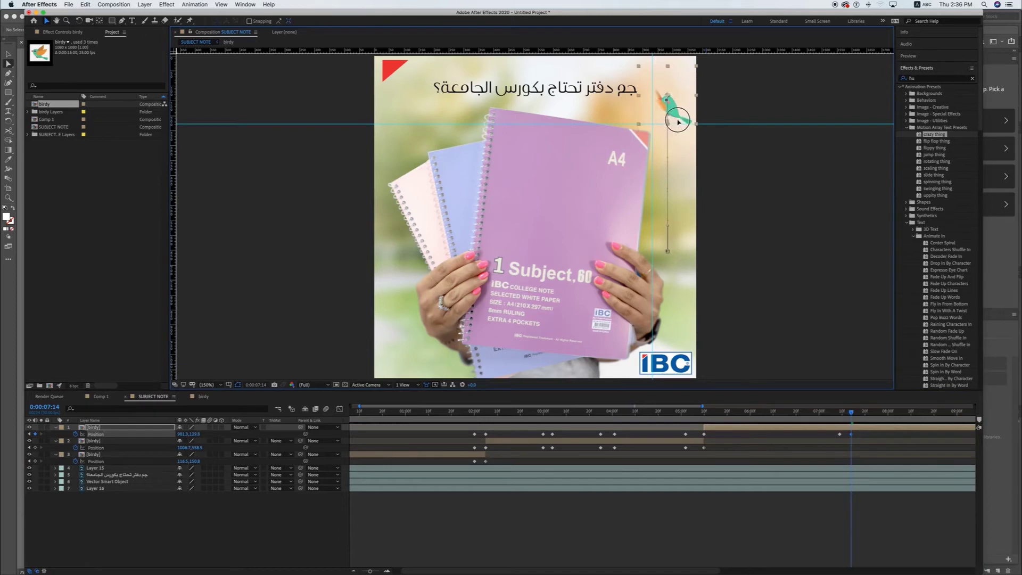
key(Down)
key(Down)
key(Down)
key(Down)
key(Down)
key(Down)
key(space)
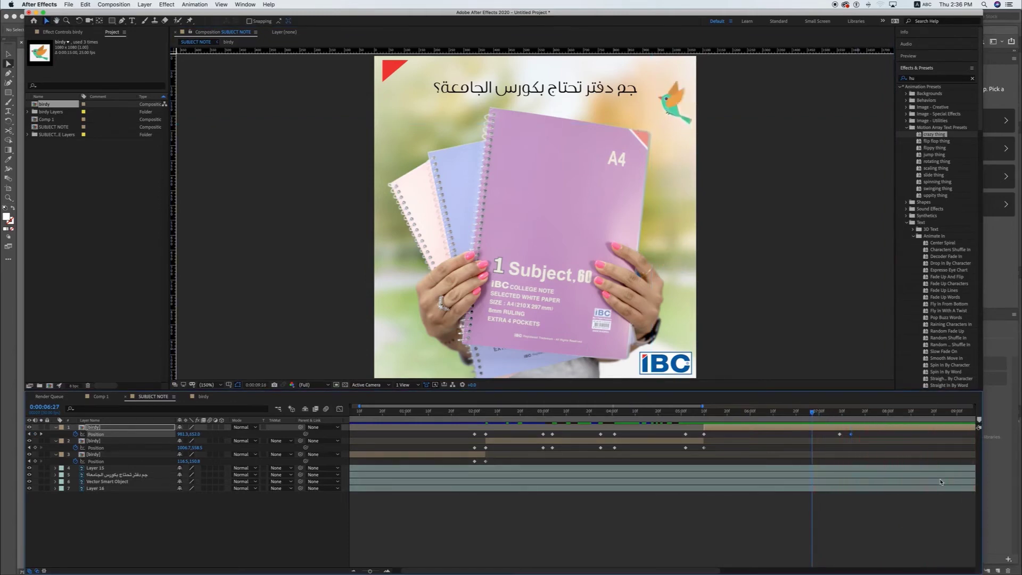
click(485, 569)
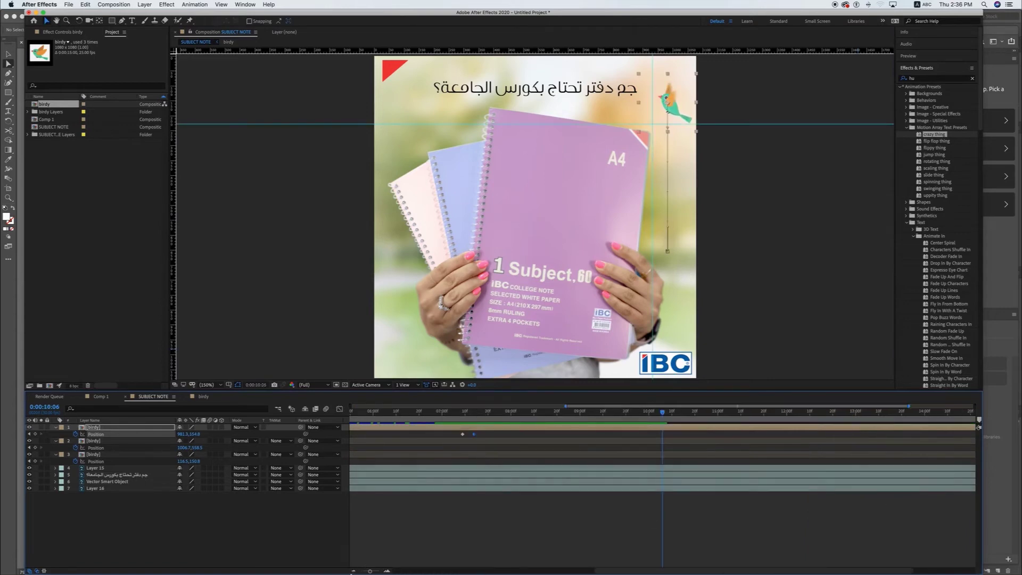
click(352, 571)
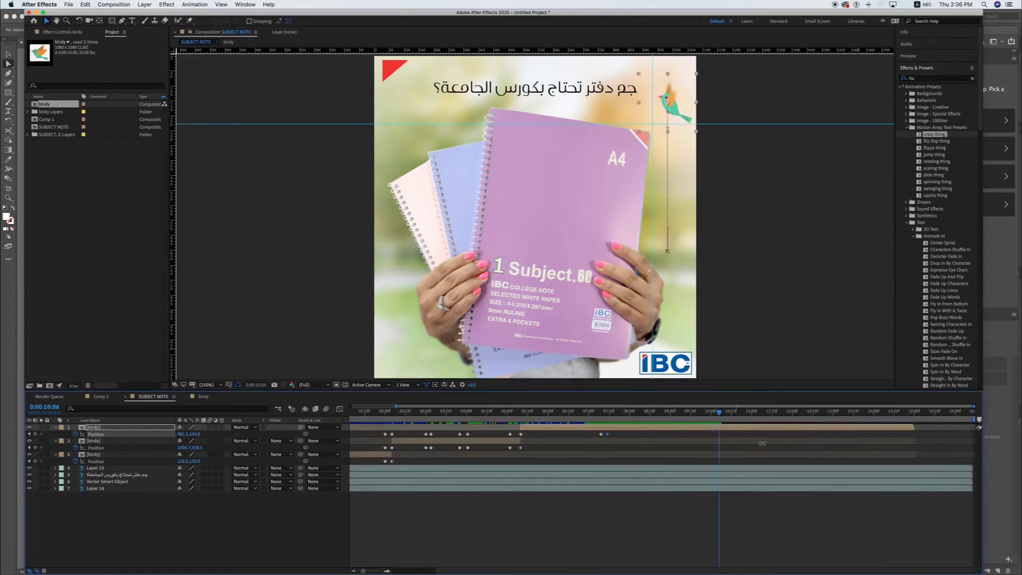
scroll(872, 440, up, 3)
scroll(942, 434, right, 3)
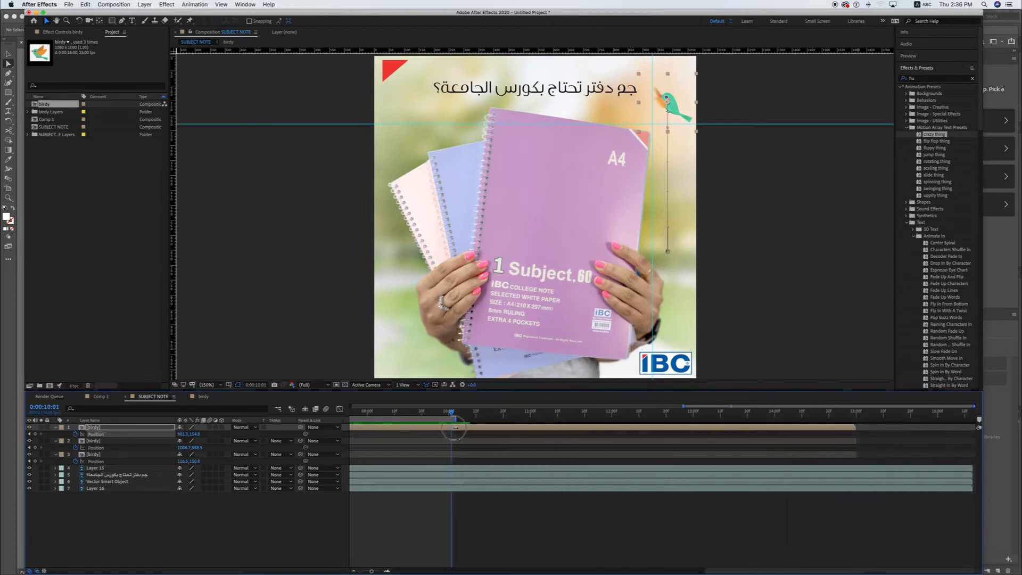
scroll(572, 441, left, 5)
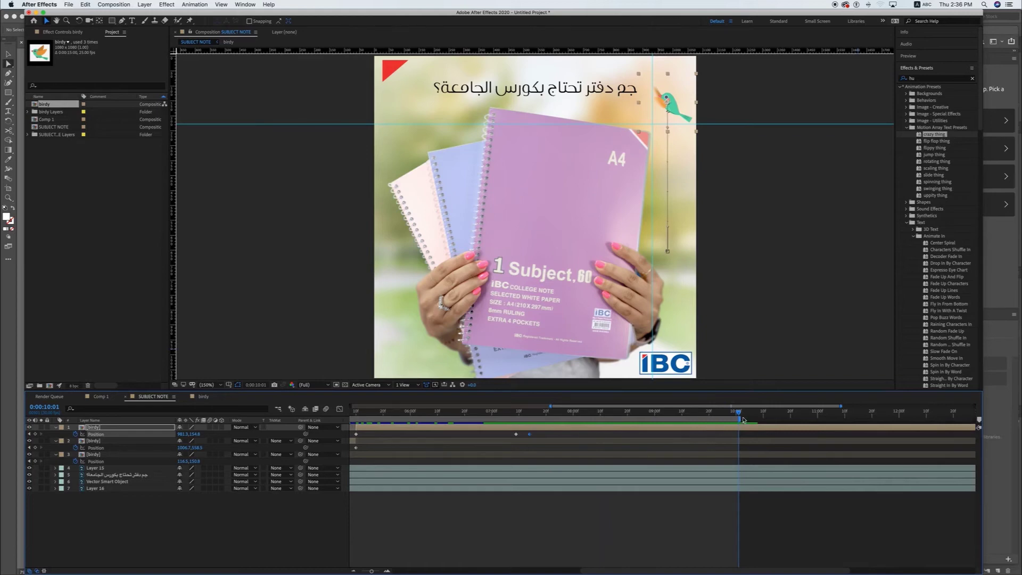
drag(741, 416, 888, 421)
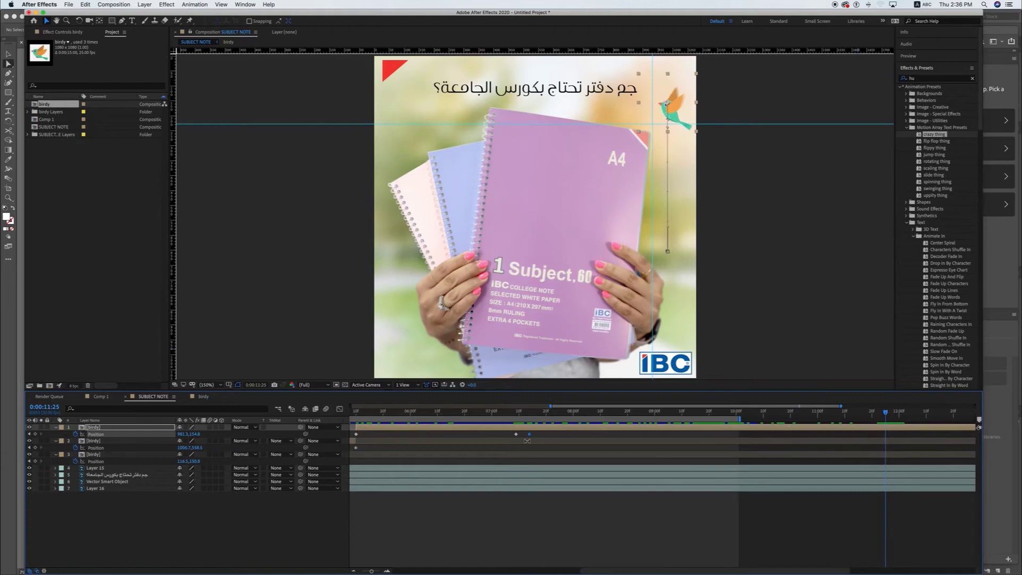
key(super+s)
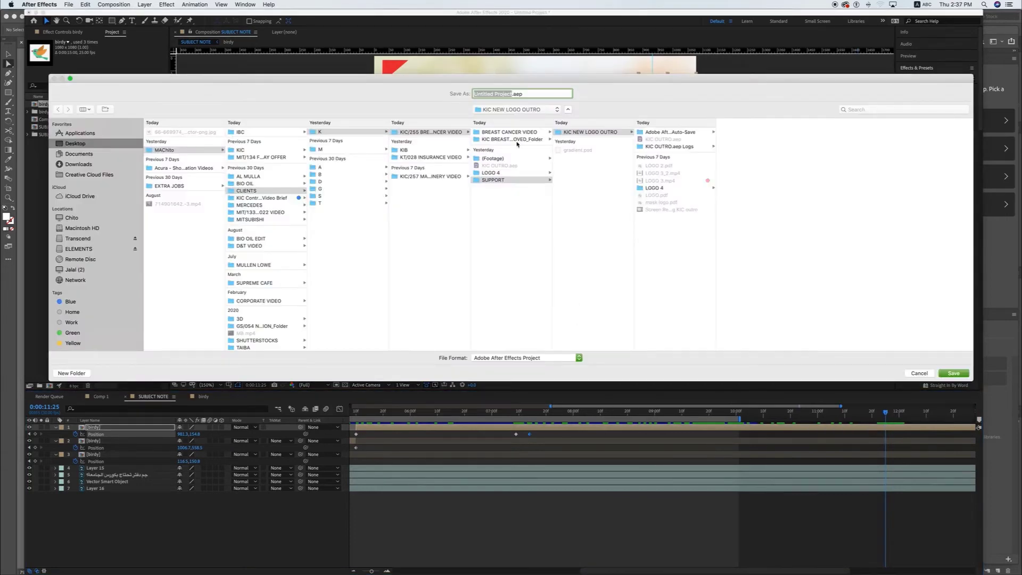
- Choose the SUBJECT NOTE folder as location and save under the name SUBJECT NOTE NEW
click(540, 111)
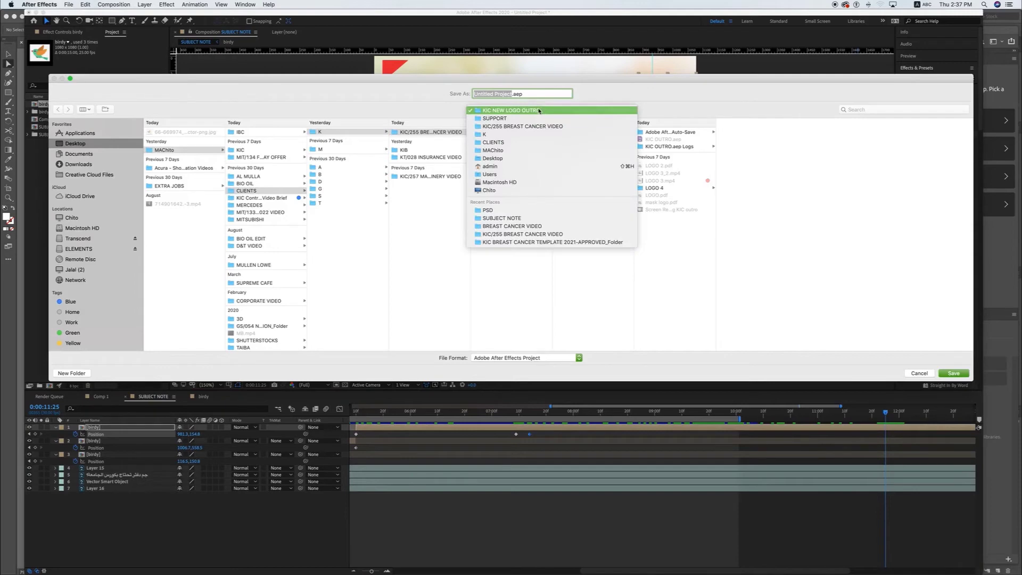
click(519, 220)
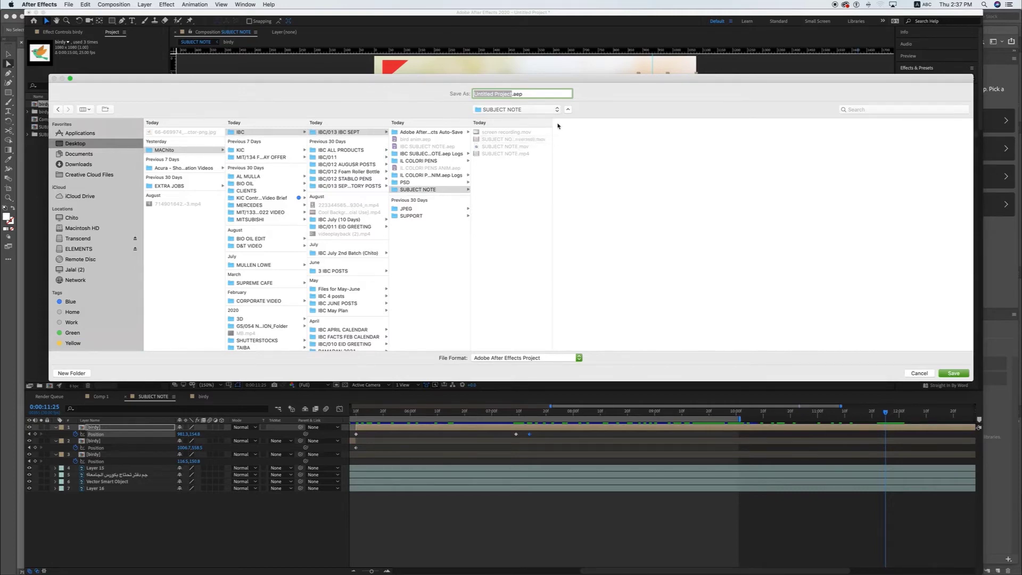
click(516, 110)
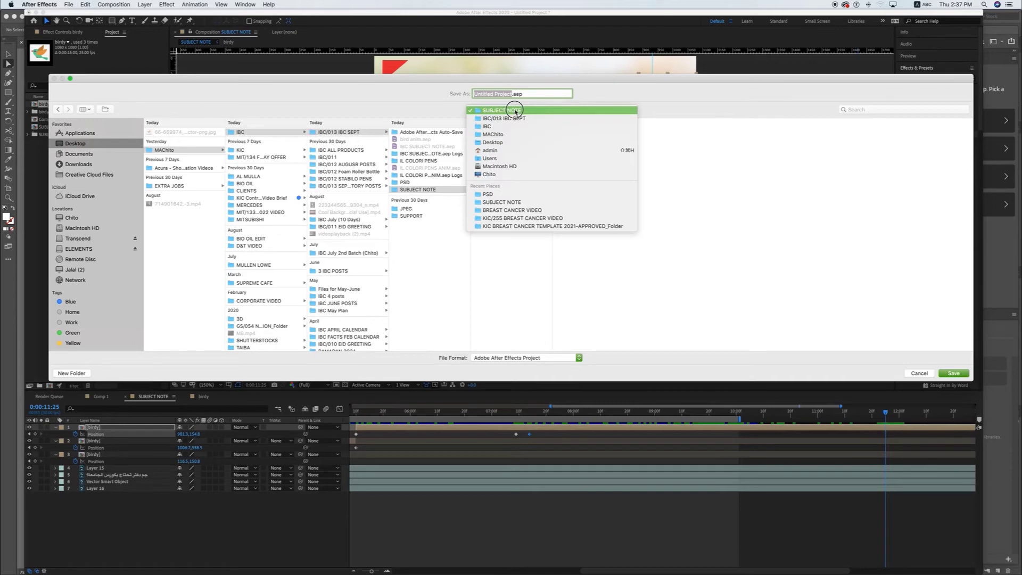
click(515, 110)
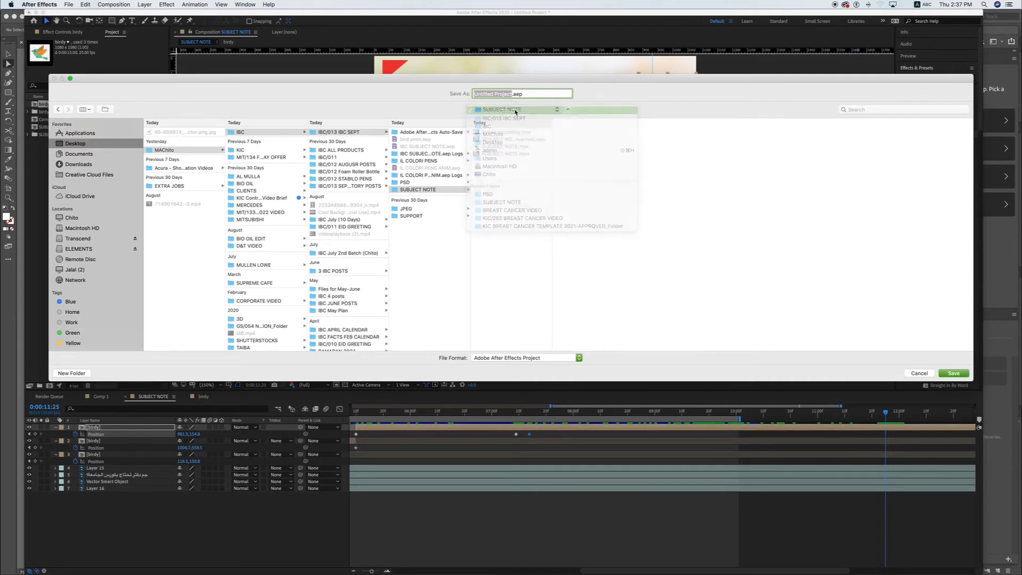
text(SUB)
text(JECT)
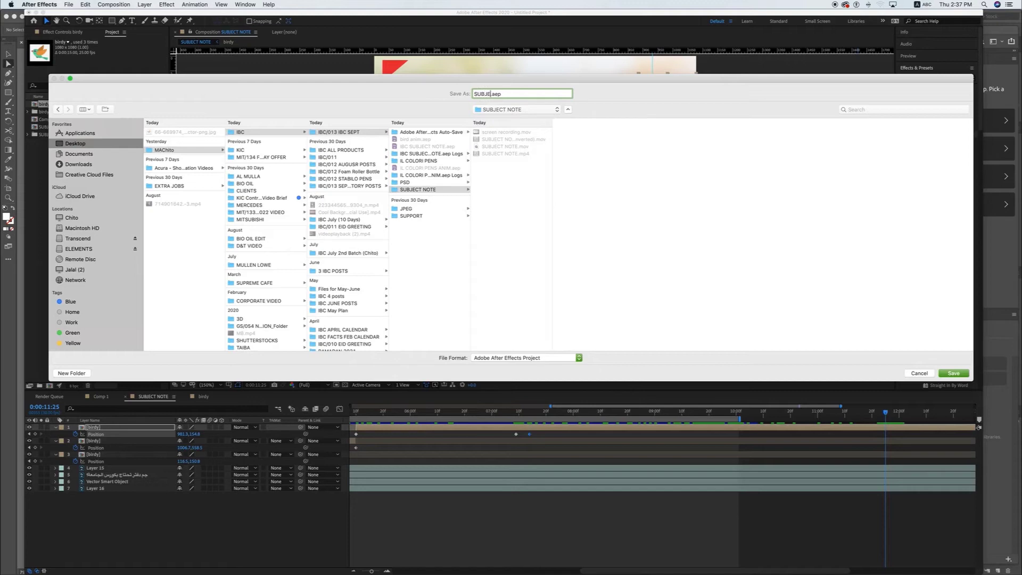
text( NOTE NE)
text(W)
click(952, 374)
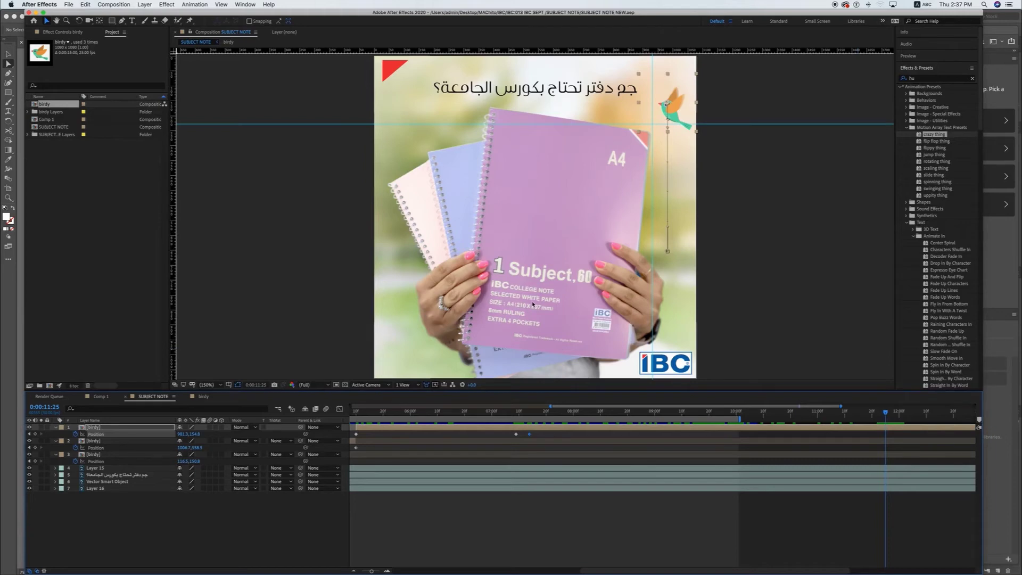
- In Photoshop, highlight the Arabic headline text on its type layer, then switch away
key(super+Tab)
key(super+Tab)
key(super+Tab)
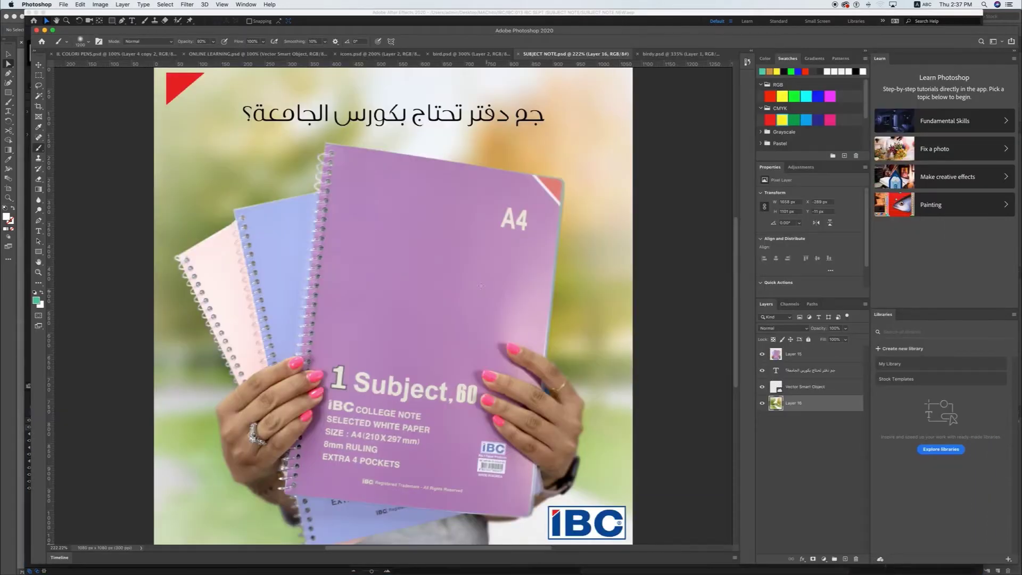
click(482, 131)
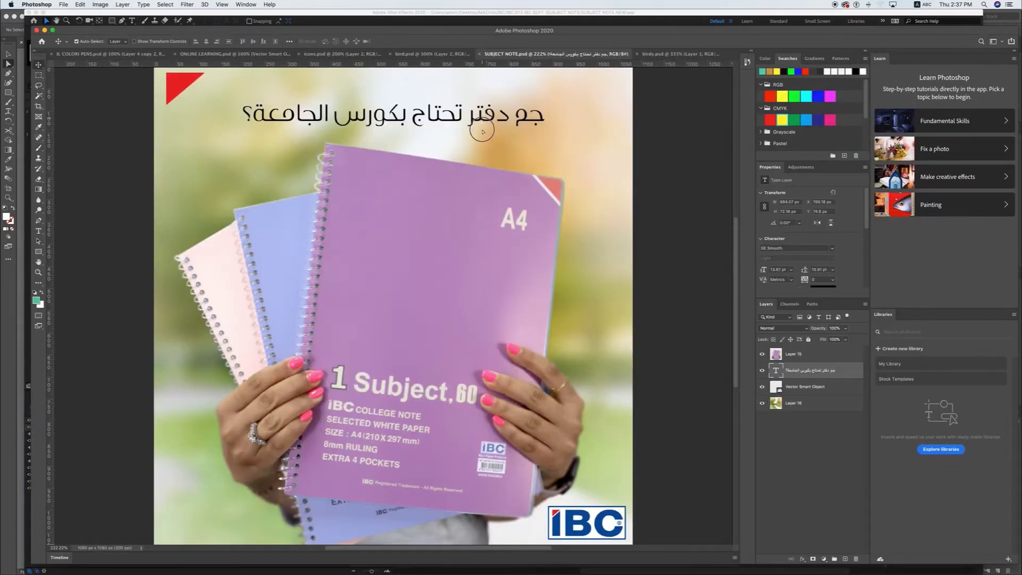
double_click(777, 371)
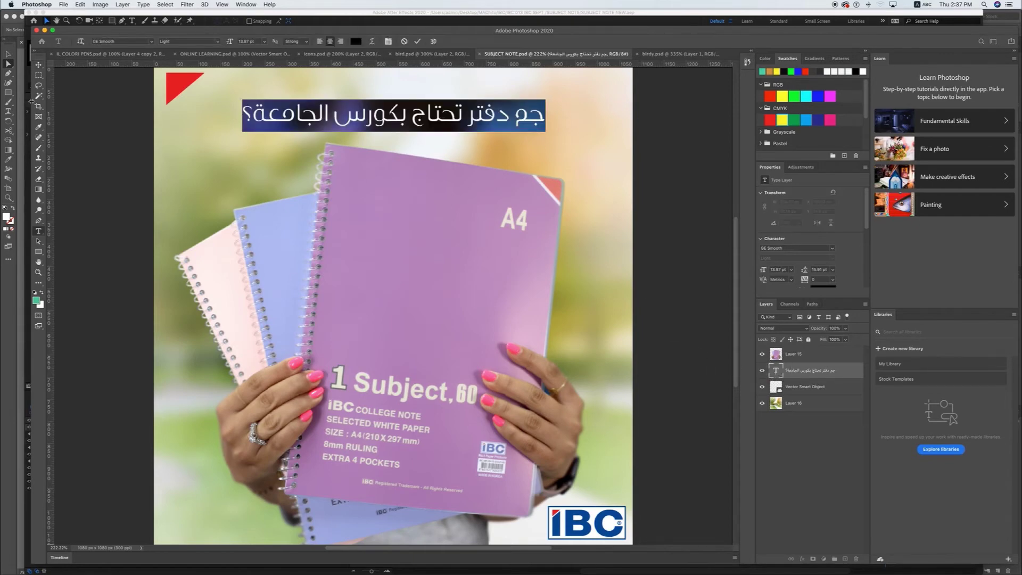
key(super+Tab)
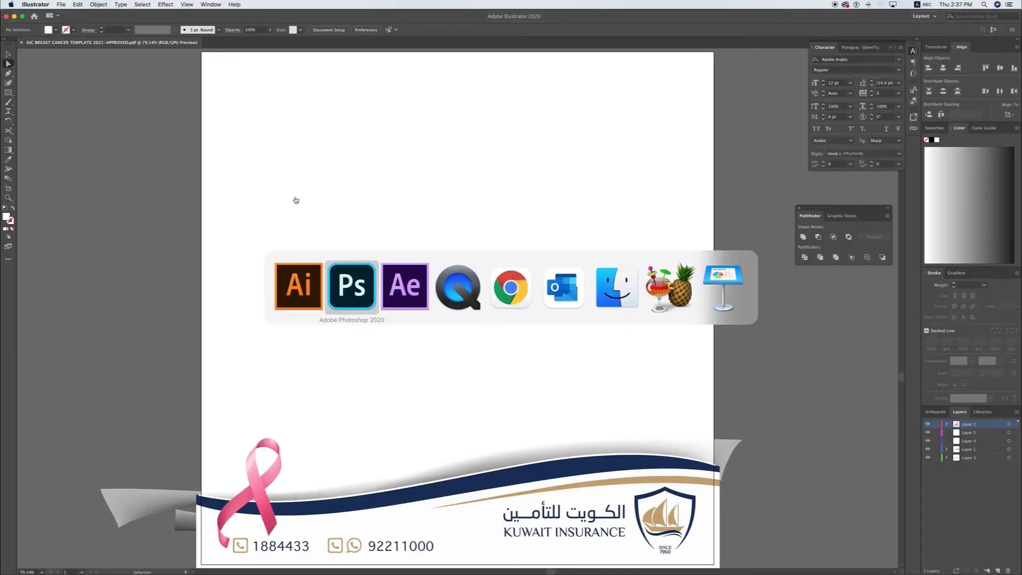
- Hide the original Arabic headline layer and create a new duplicate headline layer
key(super+Tab)
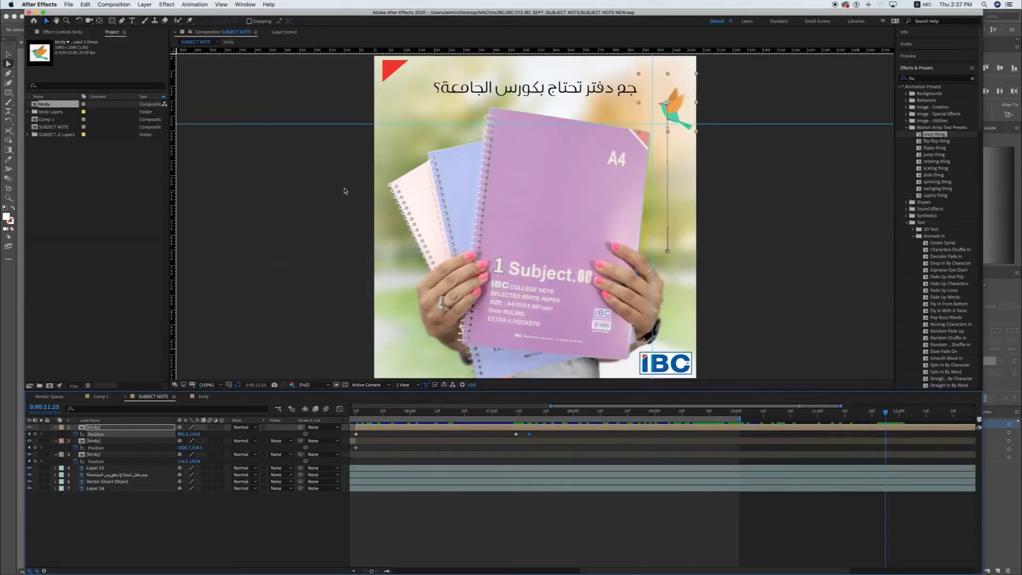
click(772, 475)
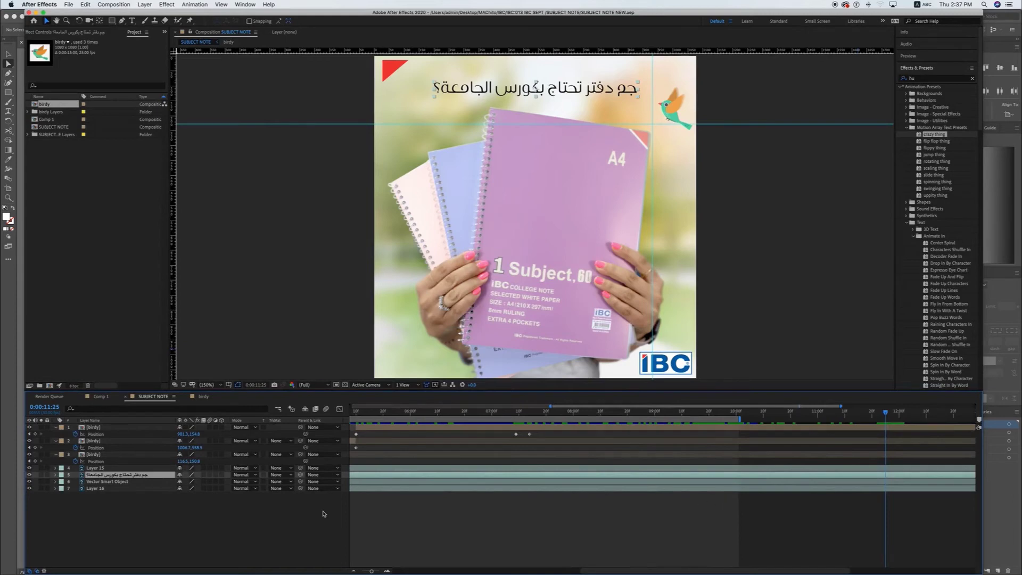
click(29, 476)
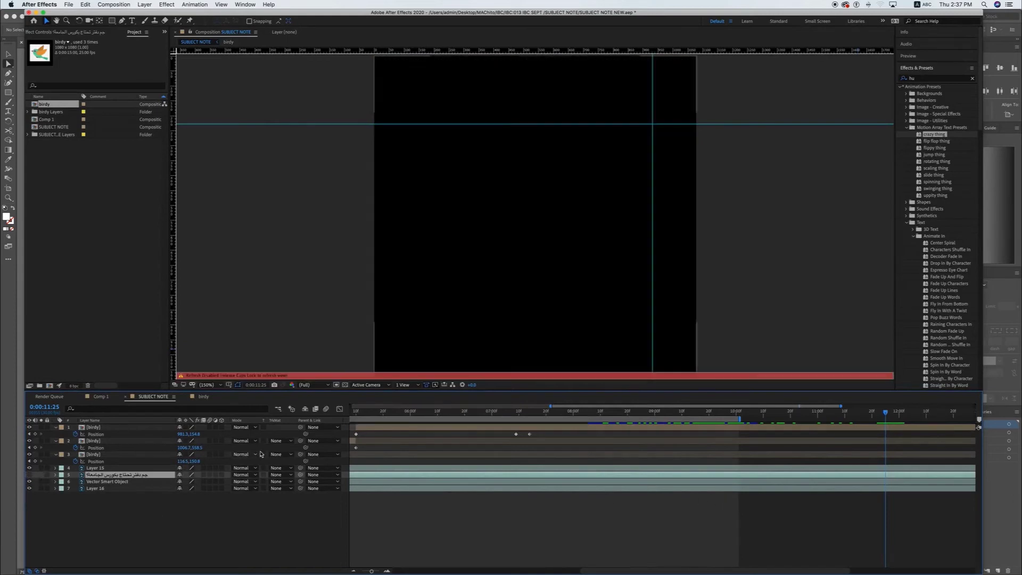
click(132, 20)
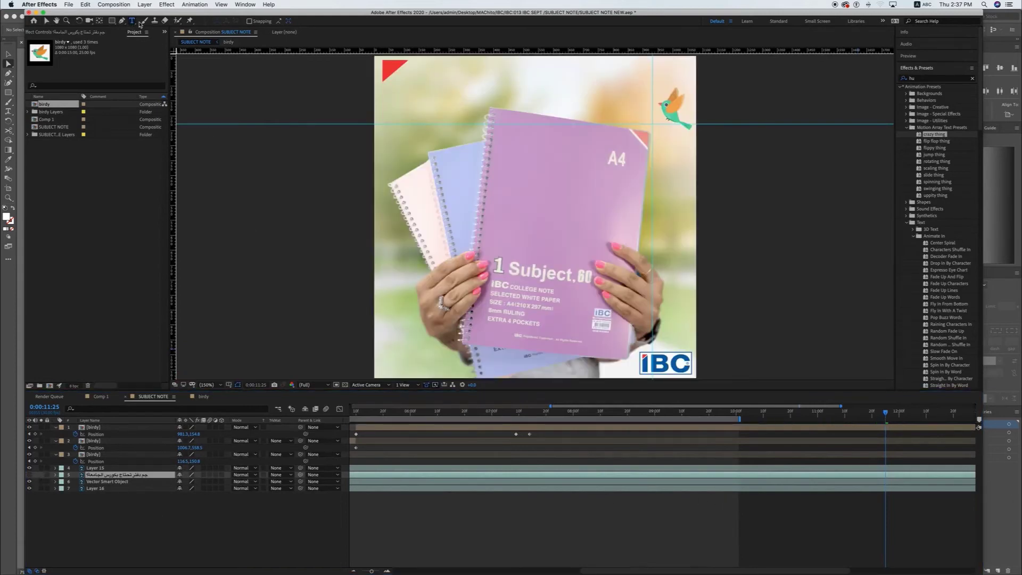
key(ctrl+d)
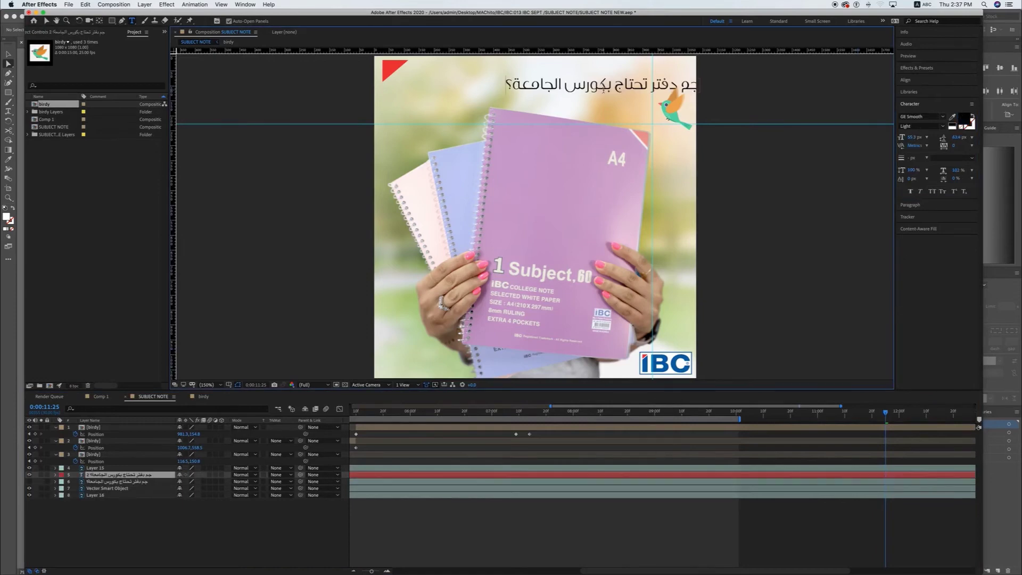
click(46, 21)
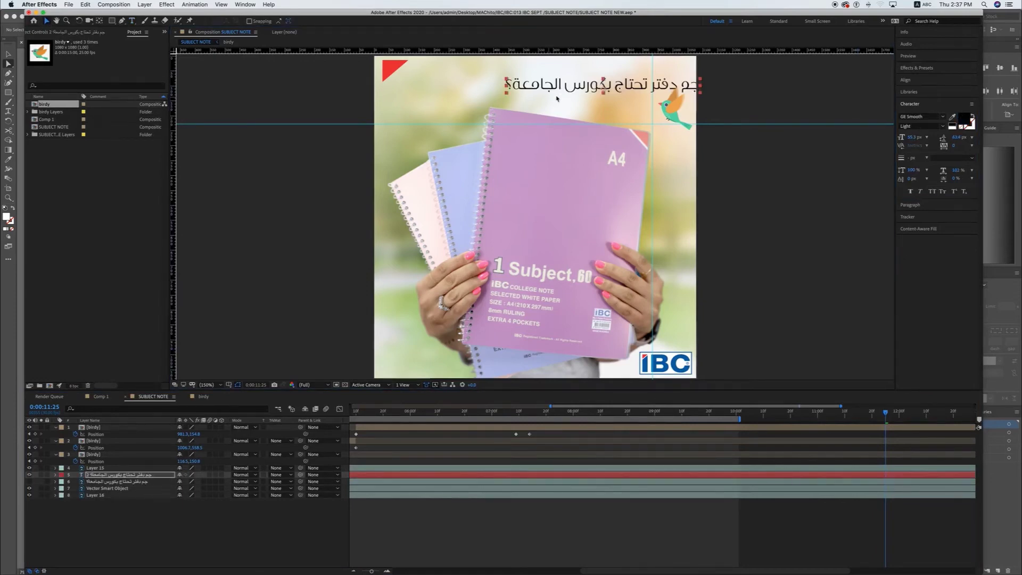
- Centre the new headline horizontally in the composition and play a quick preview
click(906, 80)
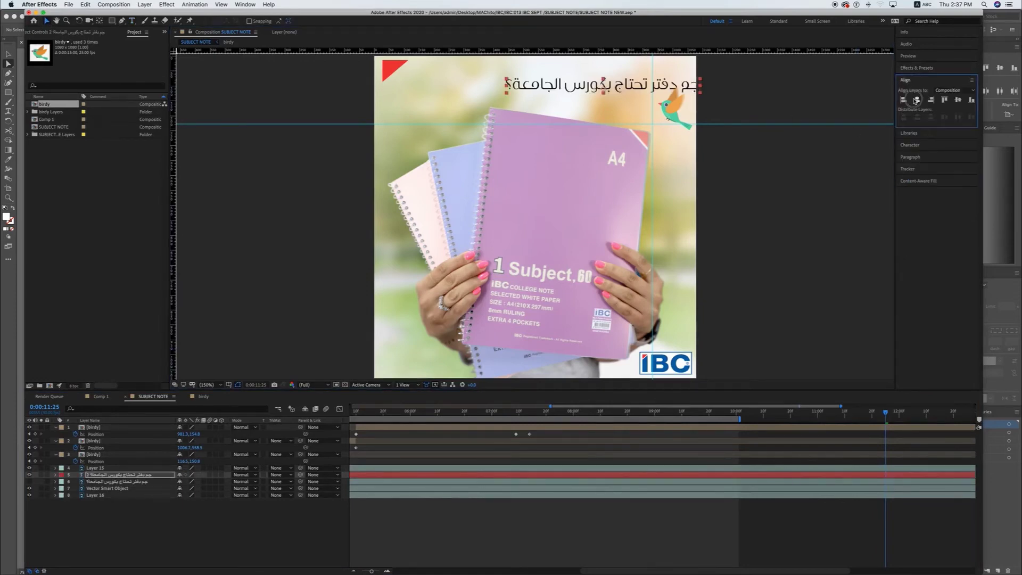
click(916, 100)
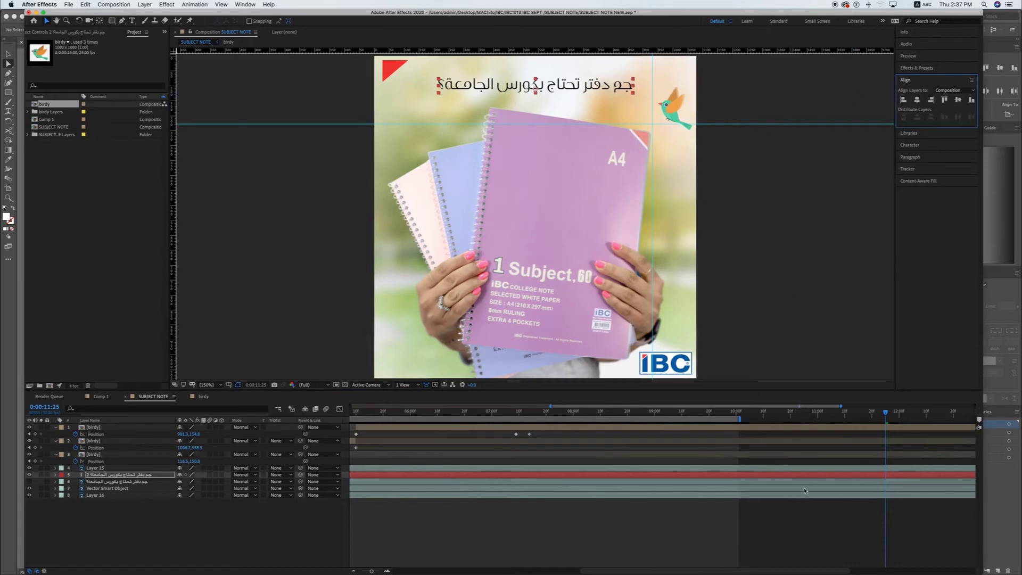
key(space)
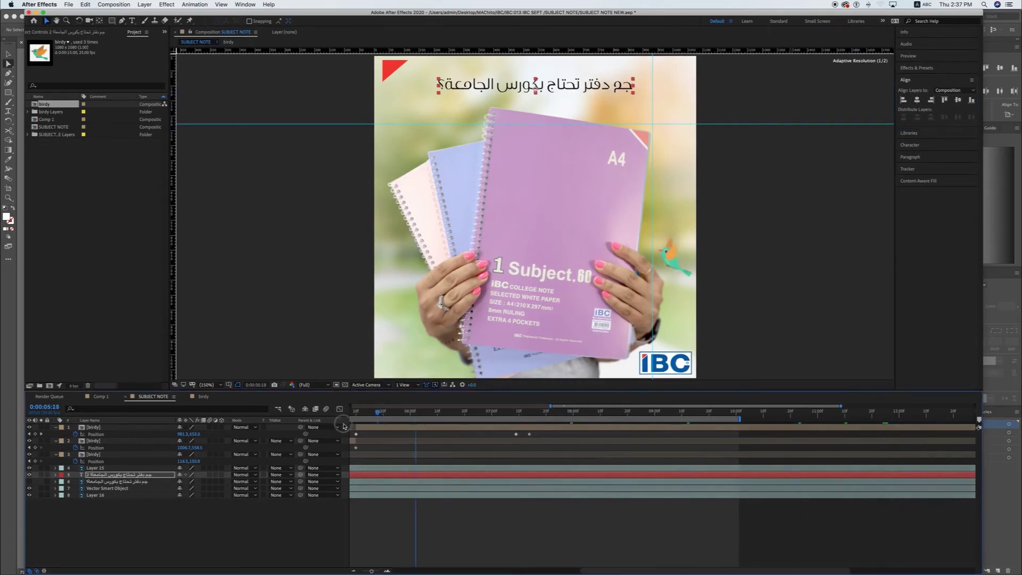
key(space)
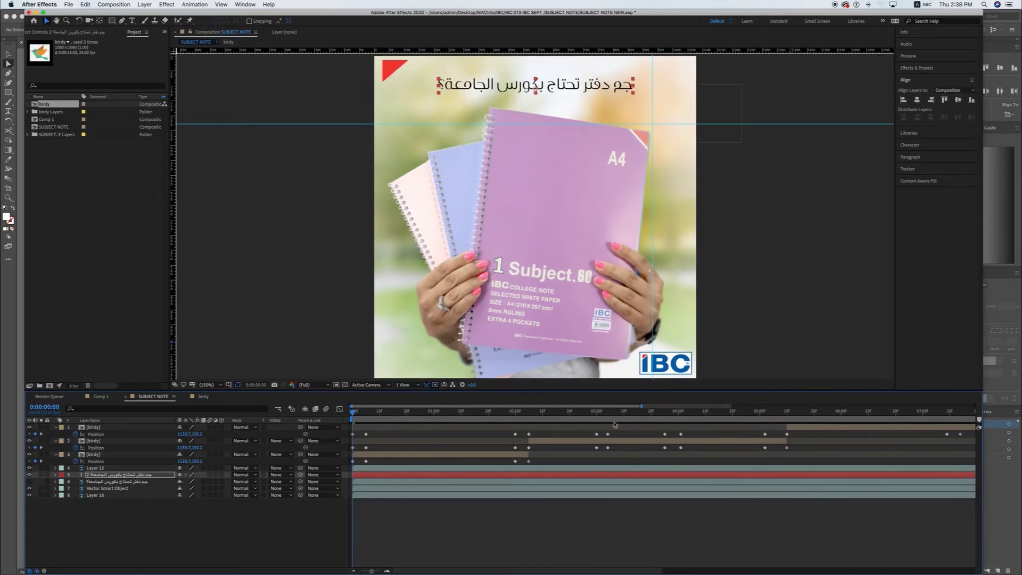
click(917, 69)
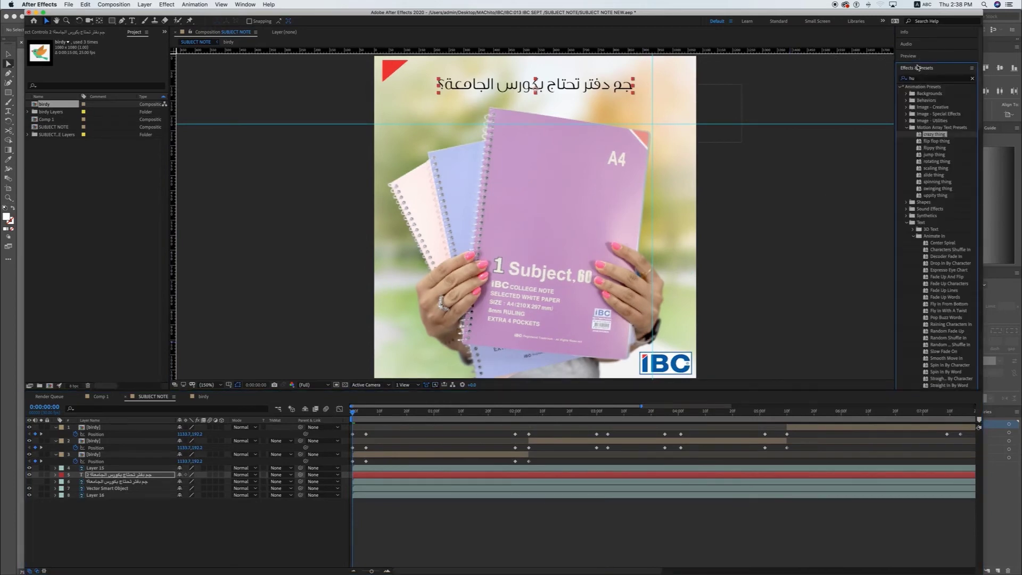
- Apply the 'crazy thing' preset to the headline and drag its Rotation keyframe about five frames later
double_click(920, 138)
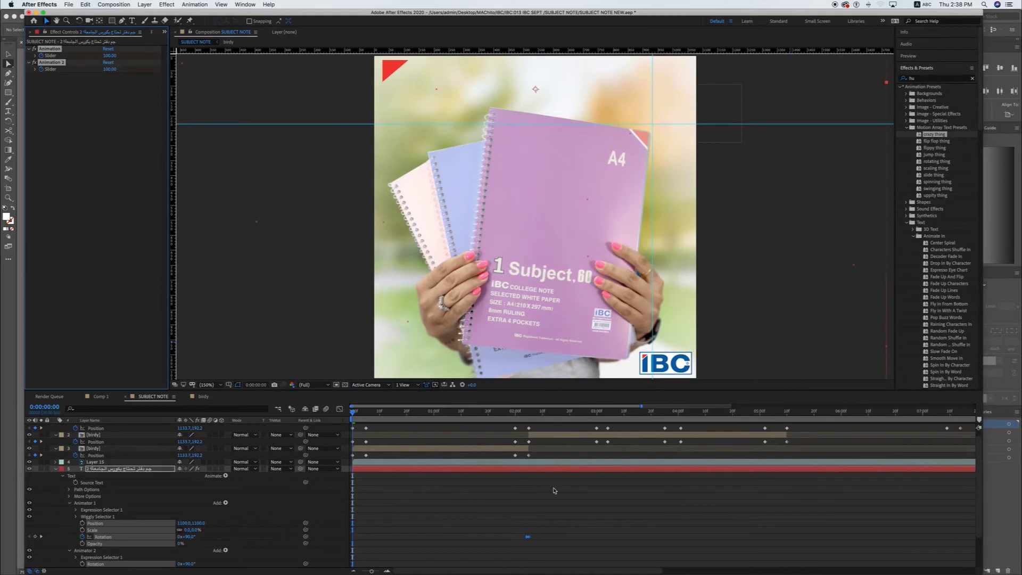
scroll(554, 490, down, 2)
click(388, 571)
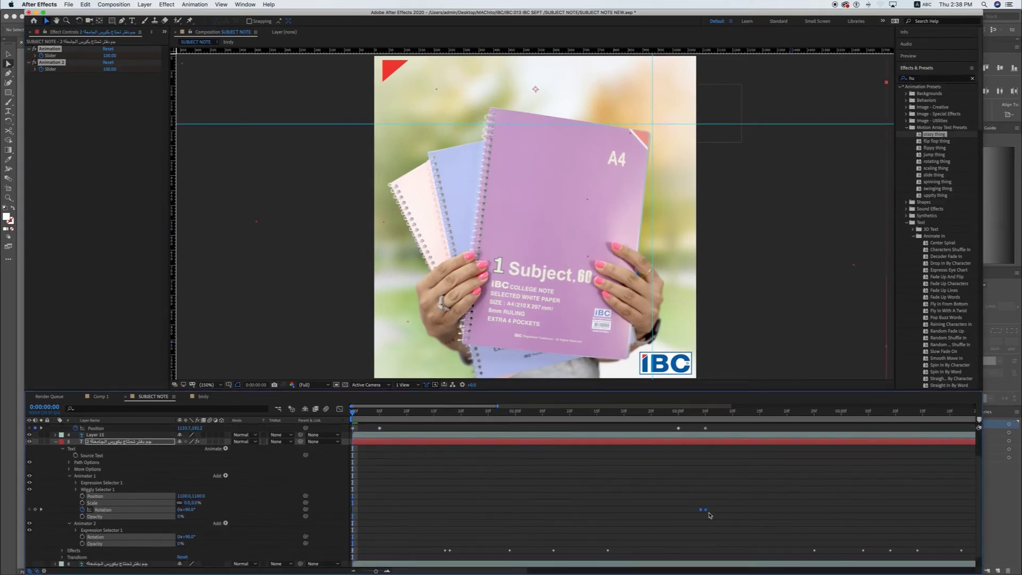
click(724, 500)
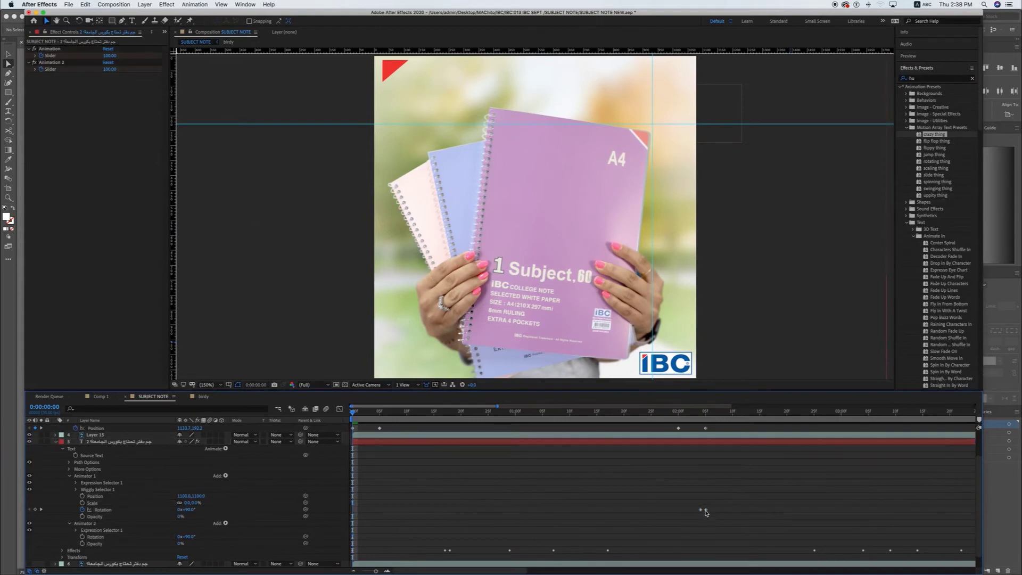
drag(706, 512, 731, 512)
scroll(775, 492, right, 3)
scroll(775, 492, right, 3)
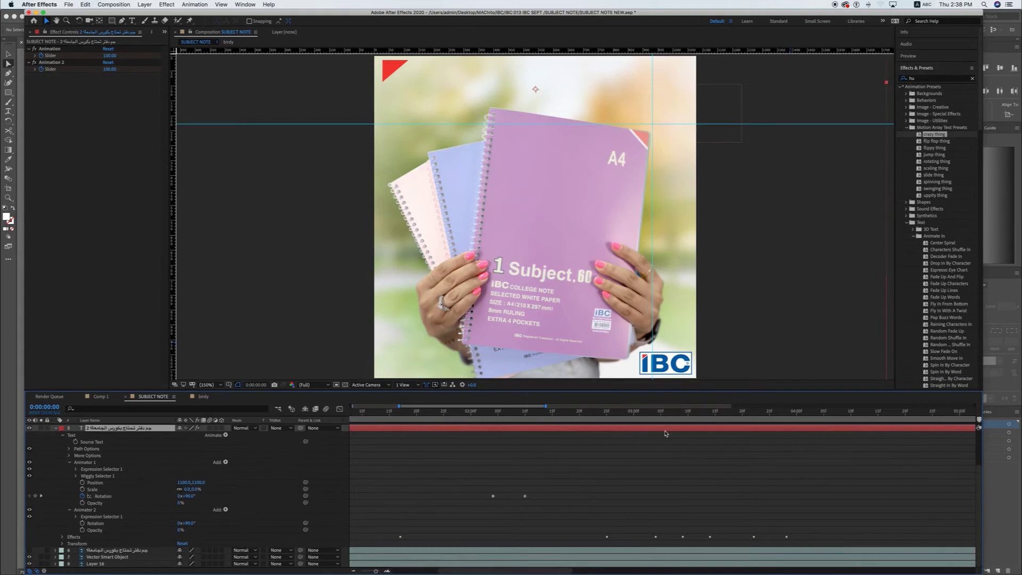
- Show only animated properties, scrub to about 3 seconds to check the headline, and return to the start
key(u)
scroll(358, 465, left, 8)
click(353, 572)
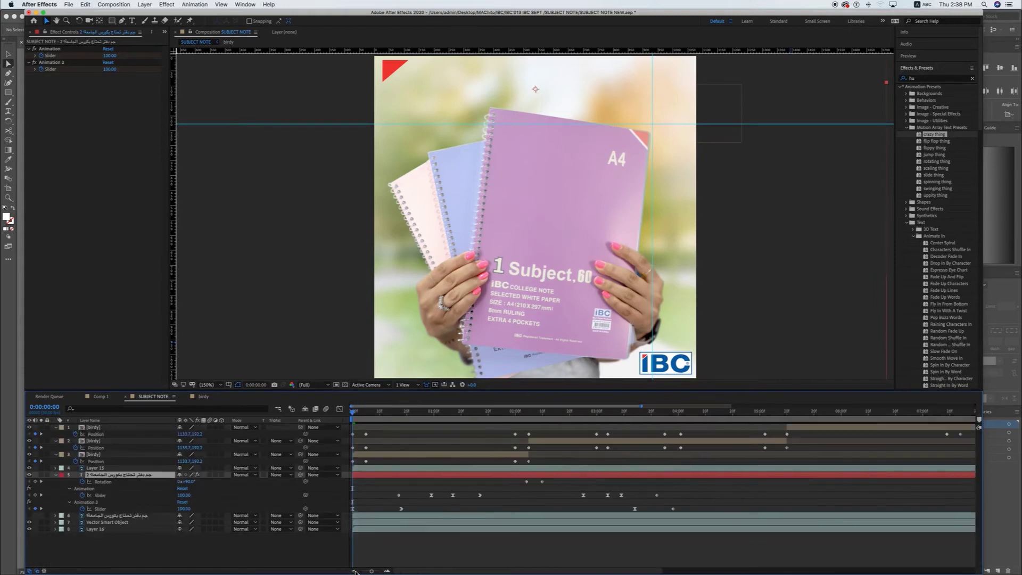
drag(354, 413, 643, 438)
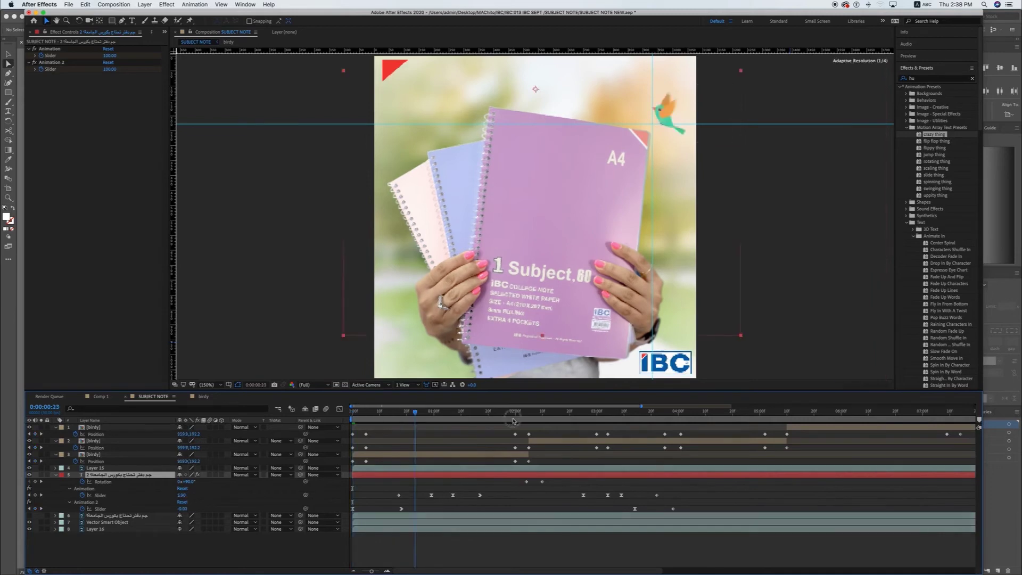
click(353, 572)
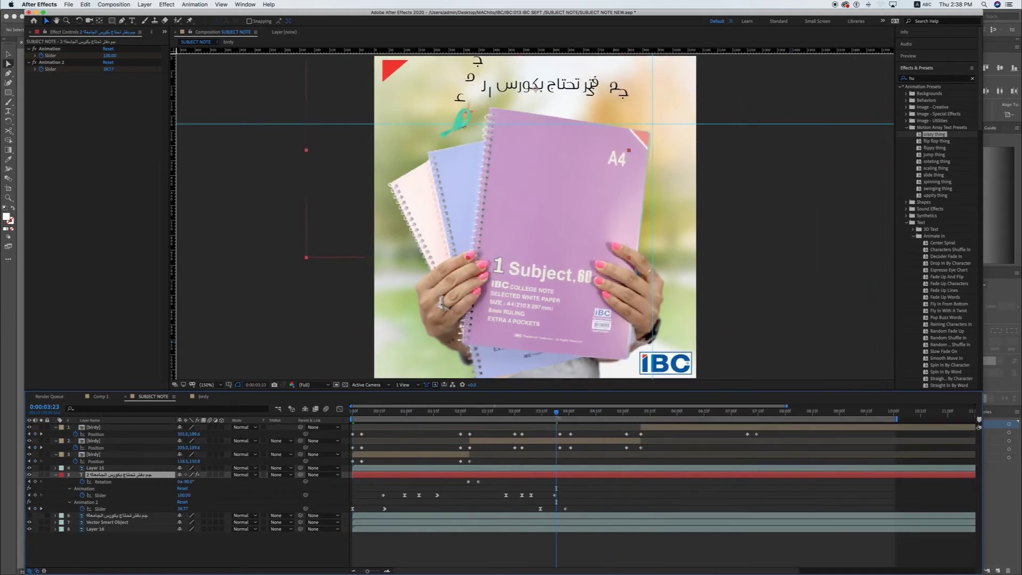
key(Home)
key(super+semicolon)
- Select the Slider keyframes of Animation and Animation 2 and reposition them around 7–10 seconds
key(space)
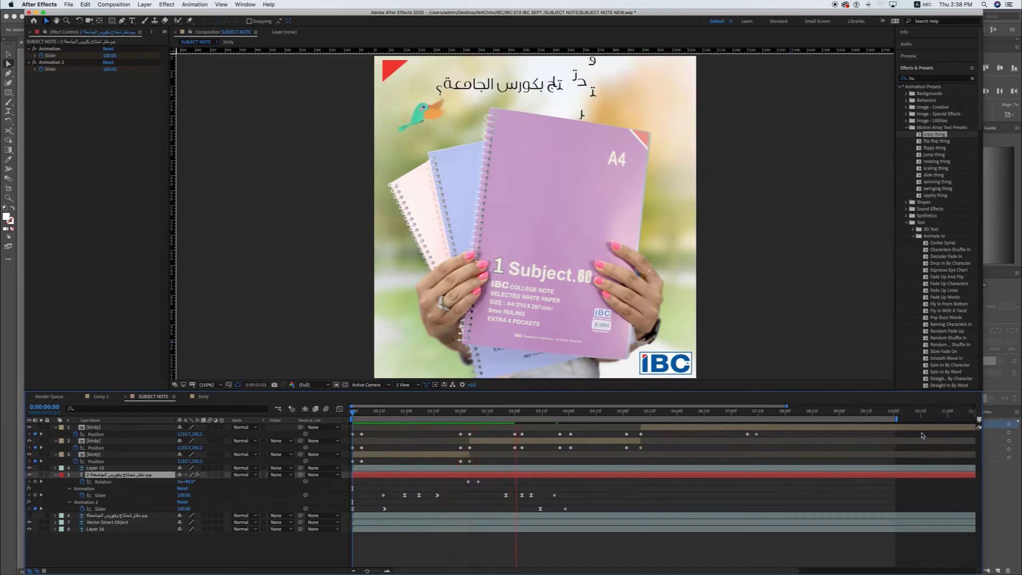
key(space)
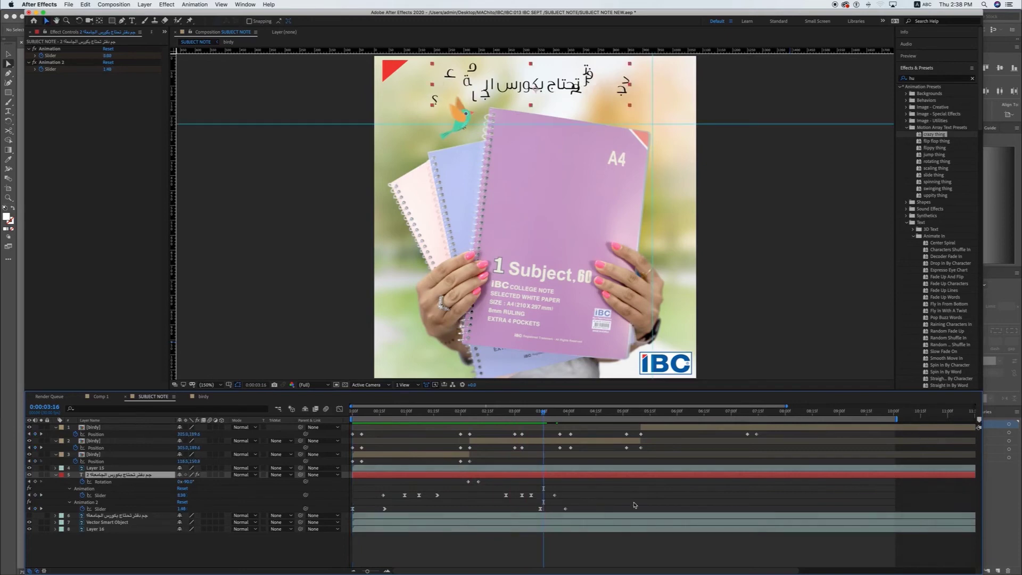
mouse_move(498, 487)
mouse_down()
mouse_move(569, 511)
mouse_move(805, 510)
mouse_up()
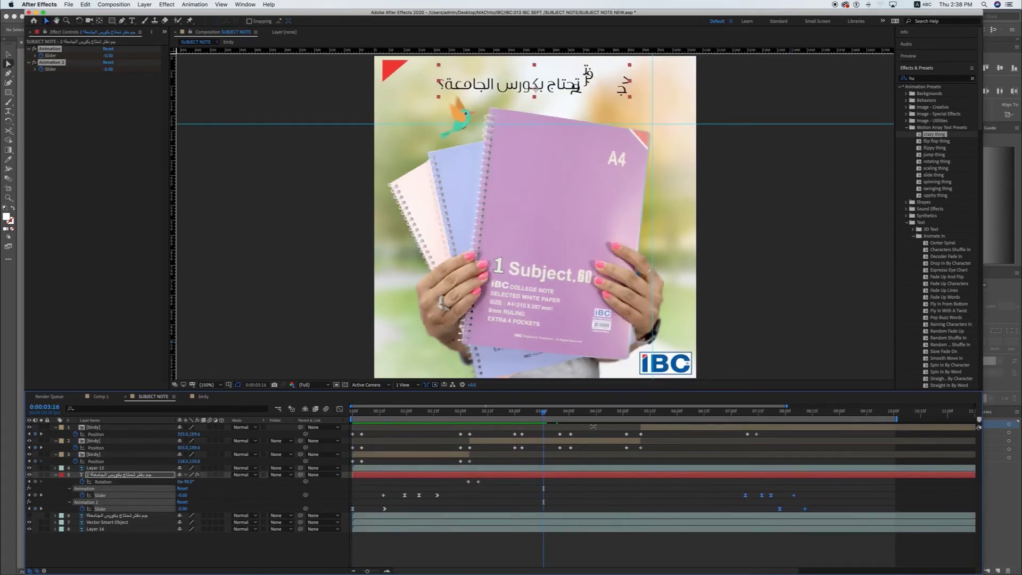
drag(569, 415, 869, 430)
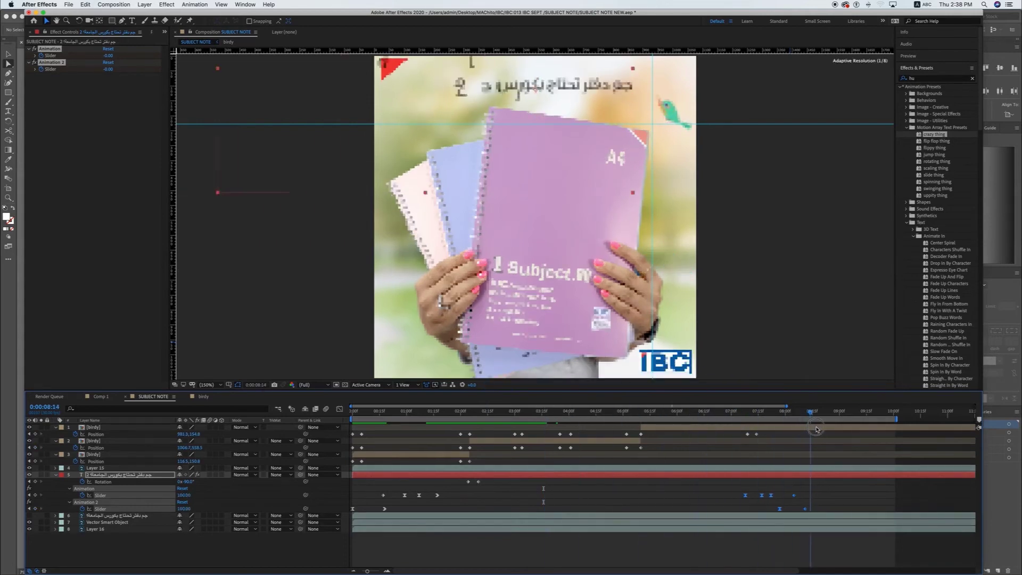
drag(869, 430, 896, 429)
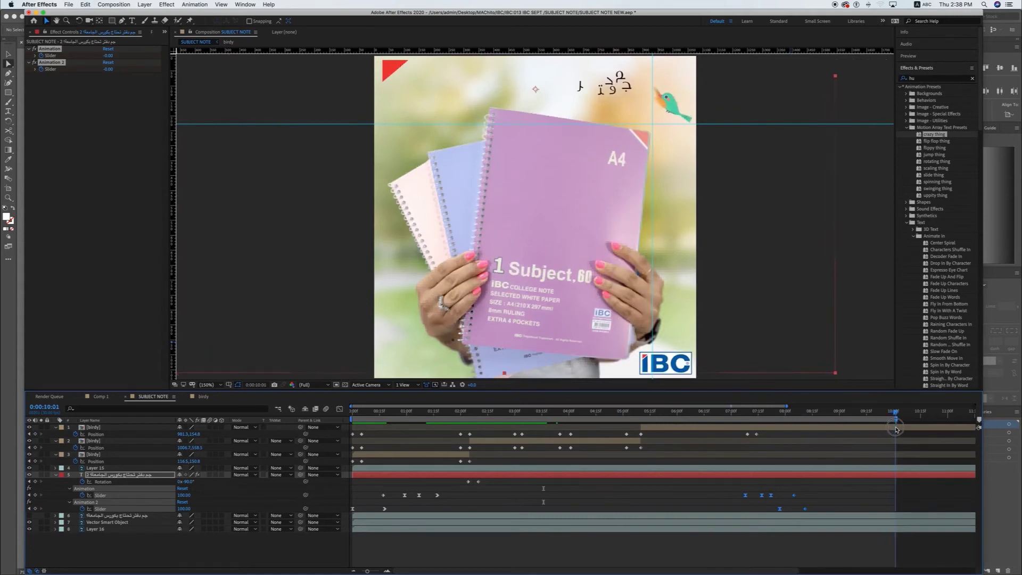
mouse_move(796, 497)
mouse_down()
mouse_move(775, 498)
mouse_move(806, 512)
mouse_move(760, 510)
mouse_up()
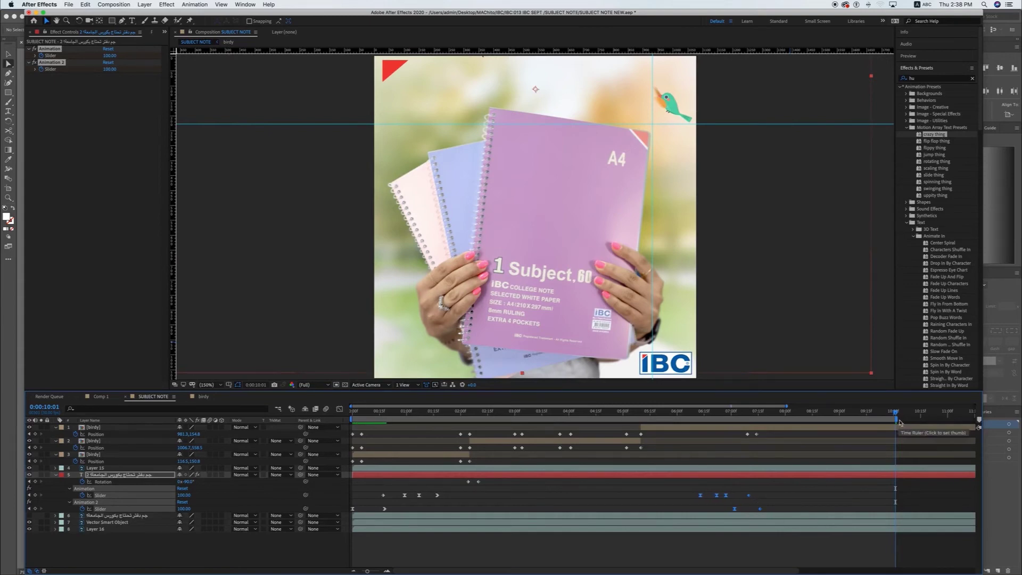
- Preview and scrub the composition to check the headline's second animation alongside the bird
click(891, 414)
key(space)
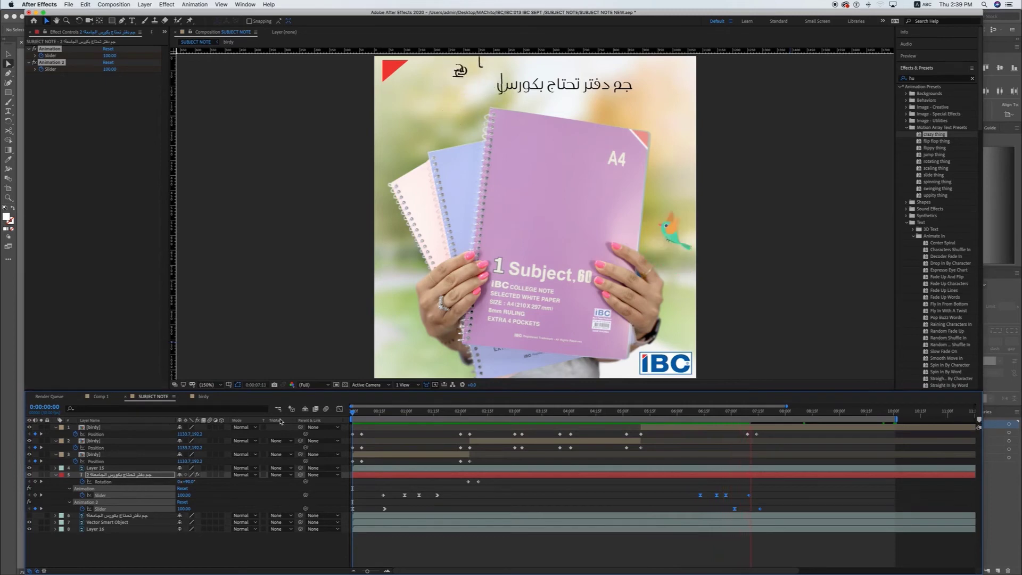
click(506, 412)
mouse_move(506, 413)
mouse_down()
mouse_move(474, 413)
mouse_move(537, 421)
mouse_up()
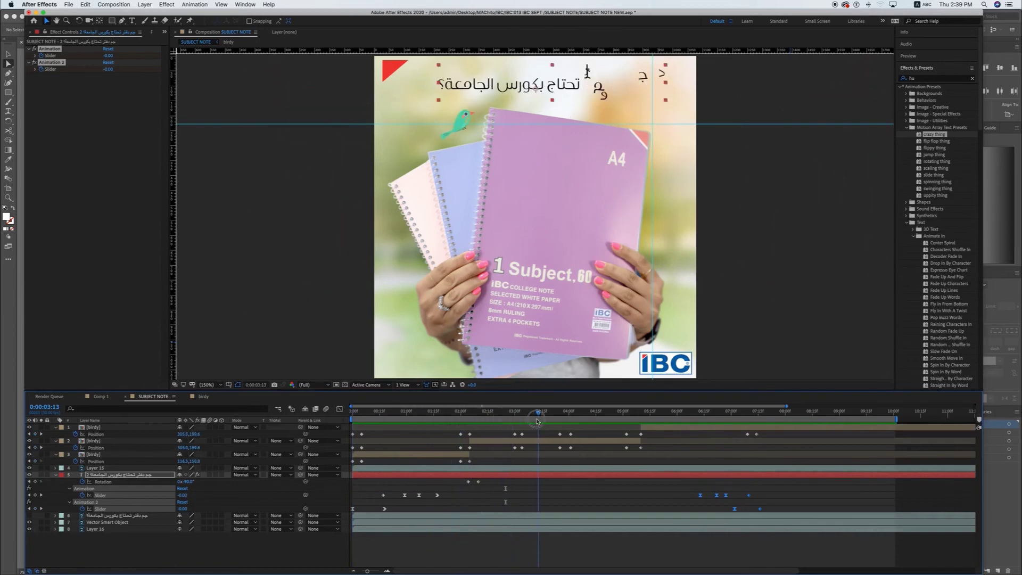
mouse_move(536, 421)
mouse_down()
mouse_move(783, 418)
mouse_move(390, 425)
mouse_up()
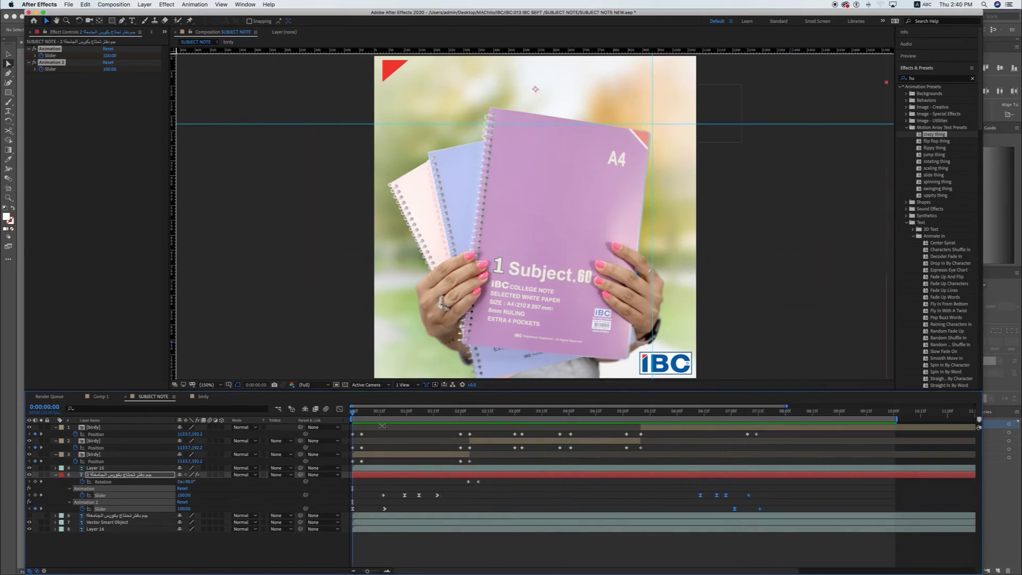
key(super+Tab)
key(super+Tab)
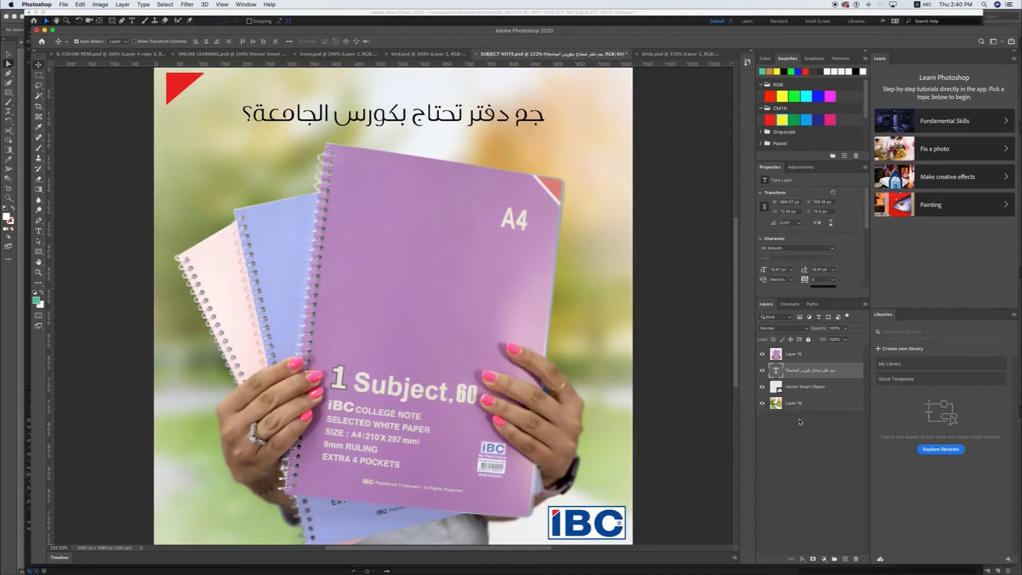
- Hide the Arabic headline layer and apply Levels to Layer 15 (input black 11, midtones 0.8)
click(808, 406)
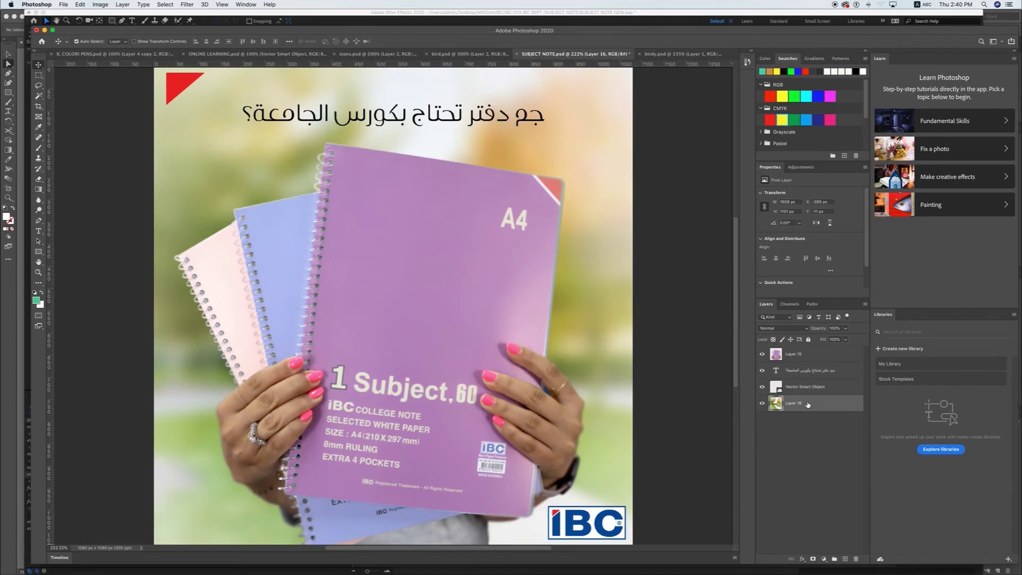
click(762, 371)
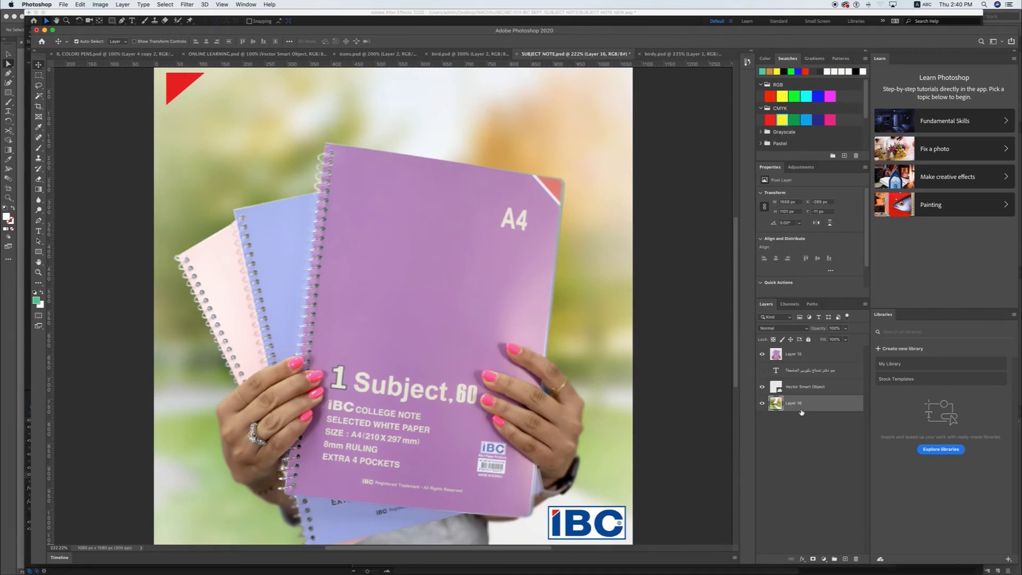
click(798, 355)
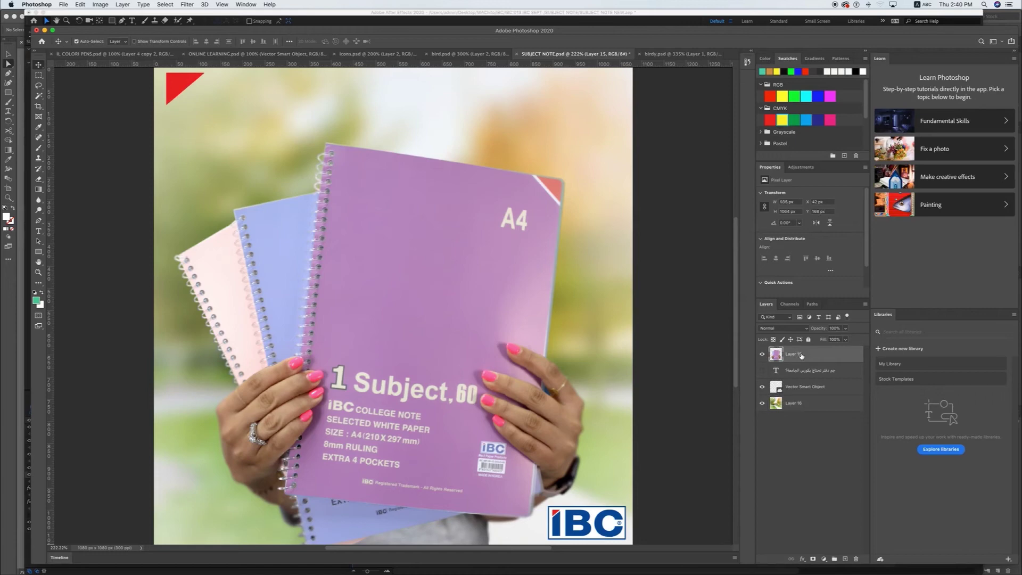
key(super+l)
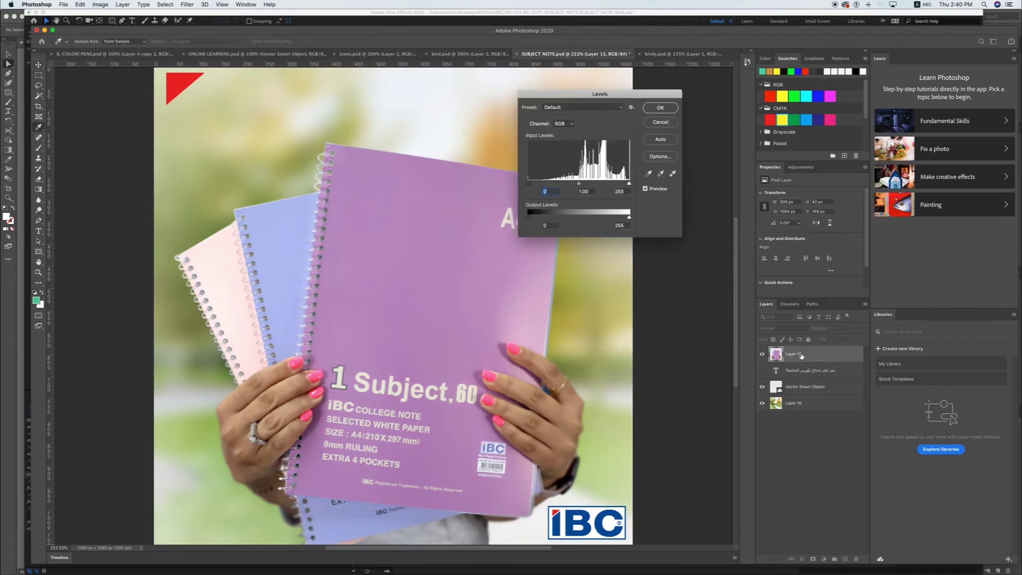
scroll(521, 205, right, 2)
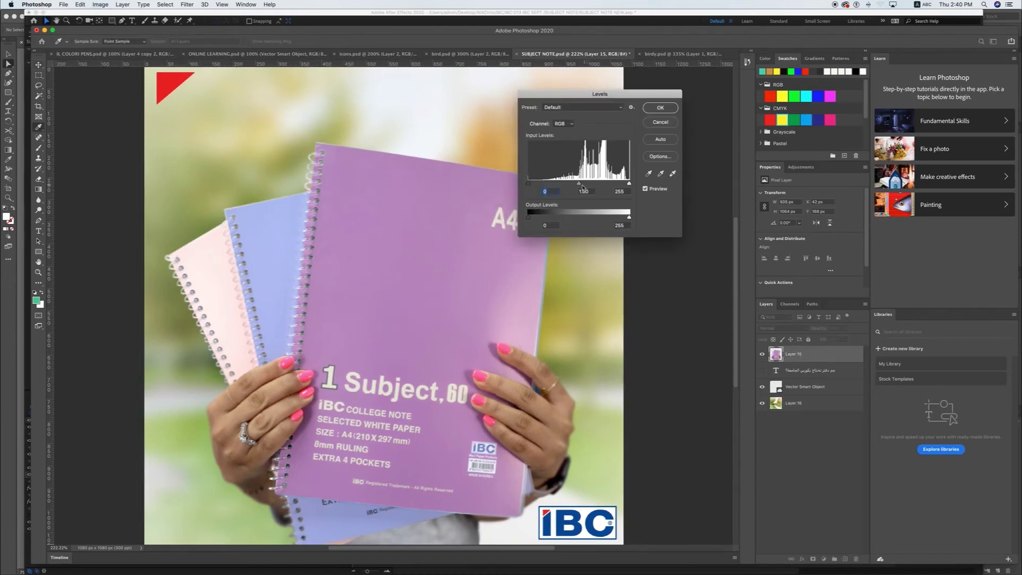
drag(581, 188, 587, 186)
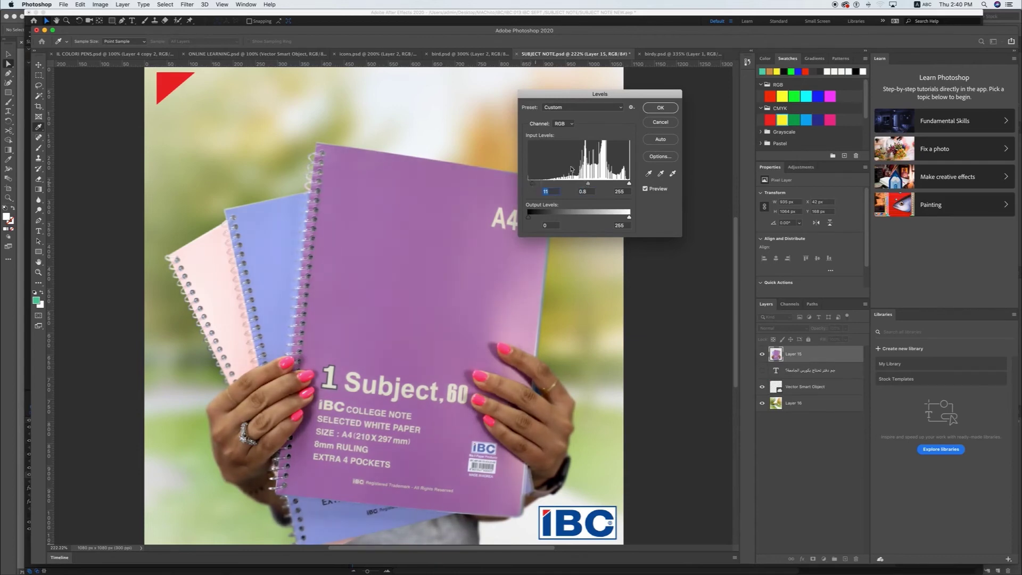
click(661, 109)
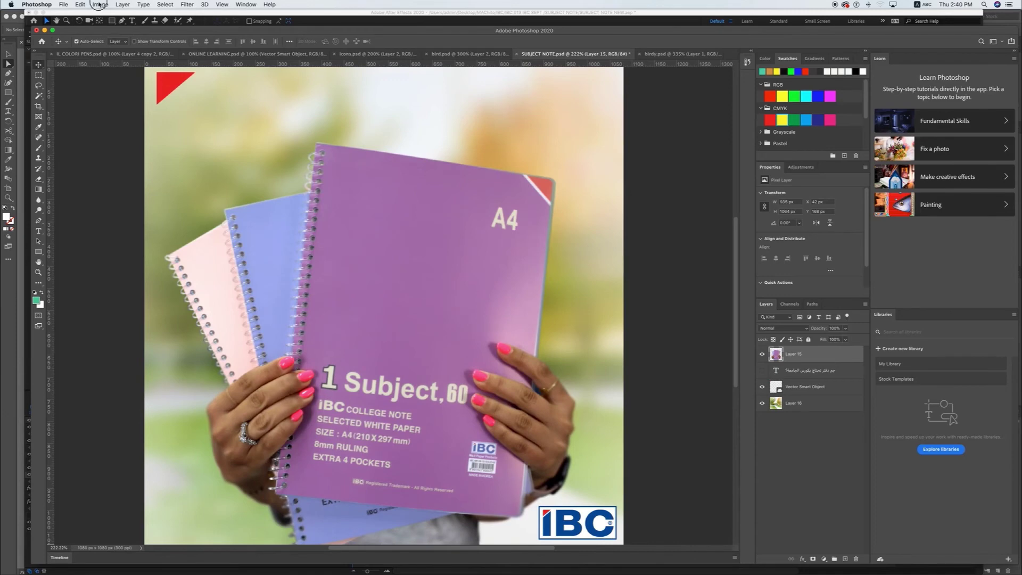
- Lower the notebook layer's contrast to −25 with Brightness/Contrast
click(99, 5)
mouse_move(133, 26)
click(214, 29)
mouse_move(492, 212)
mouse_down()
mouse_move(406, 208)
mouse_move(458, 212)
mouse_up()
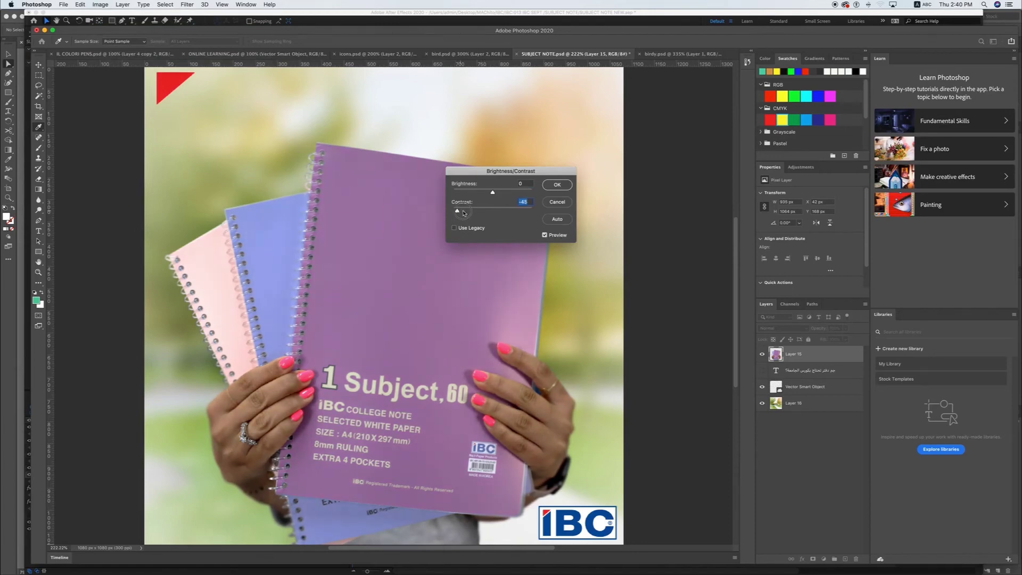
click(557, 186)
- Save SUBJECT NOTE.psd and preview the refreshed notebook back in After Effects
key(super+s)
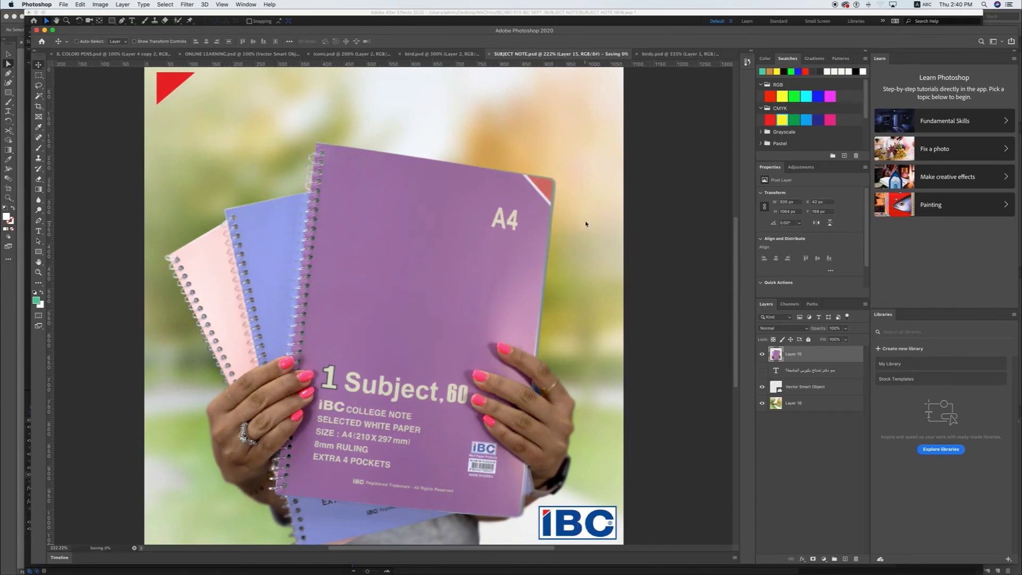
click(62, 5)
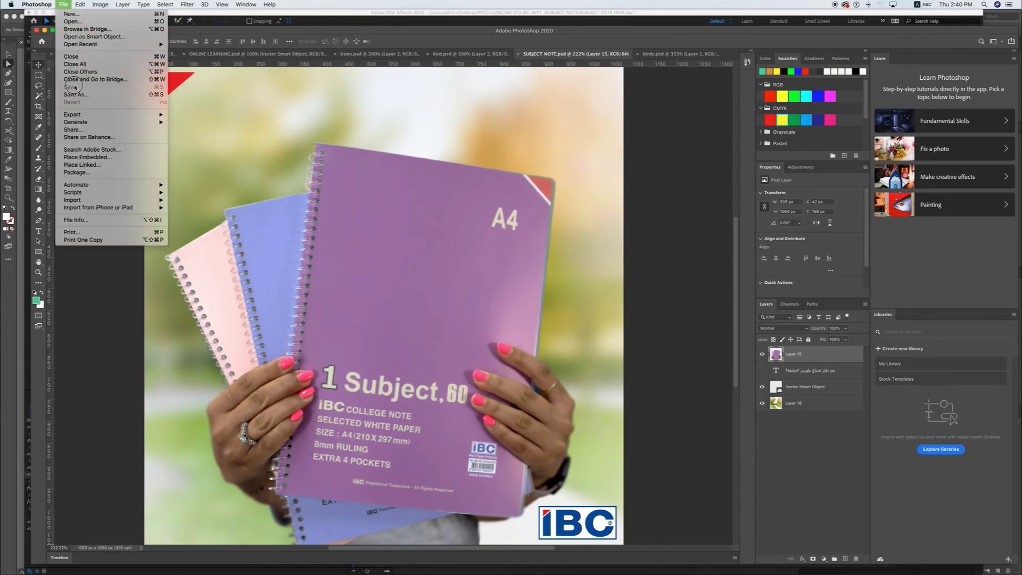
click(457, 130)
key(super+Tab)
key(super+Tab)
key(super+Tab)
key(super+Tab)
key(super+Tab)
key(super+Tab)
key(super+Tab)
key(super+Tab)
key(super+Tab)
key(super+Tab)
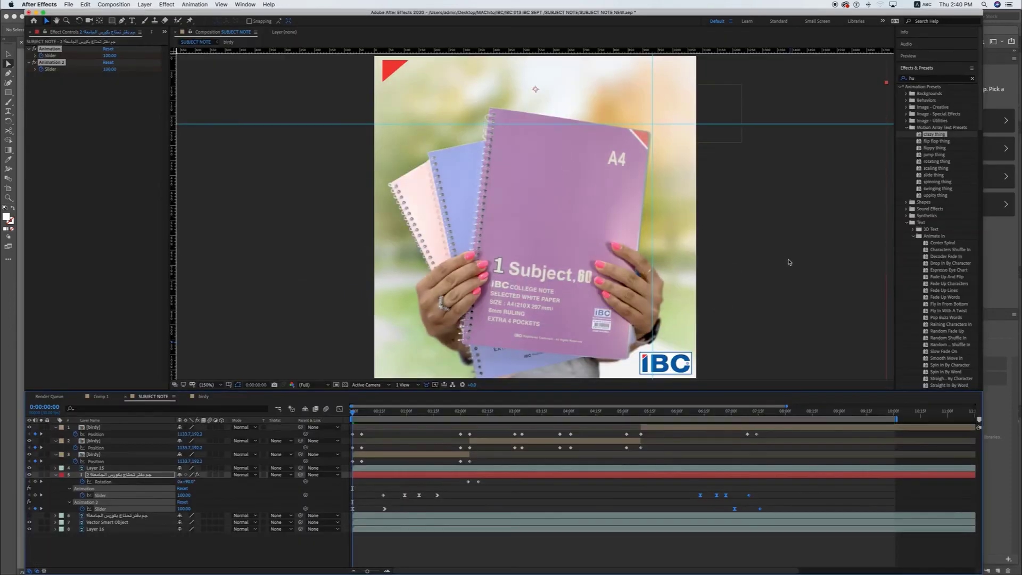
key(space)
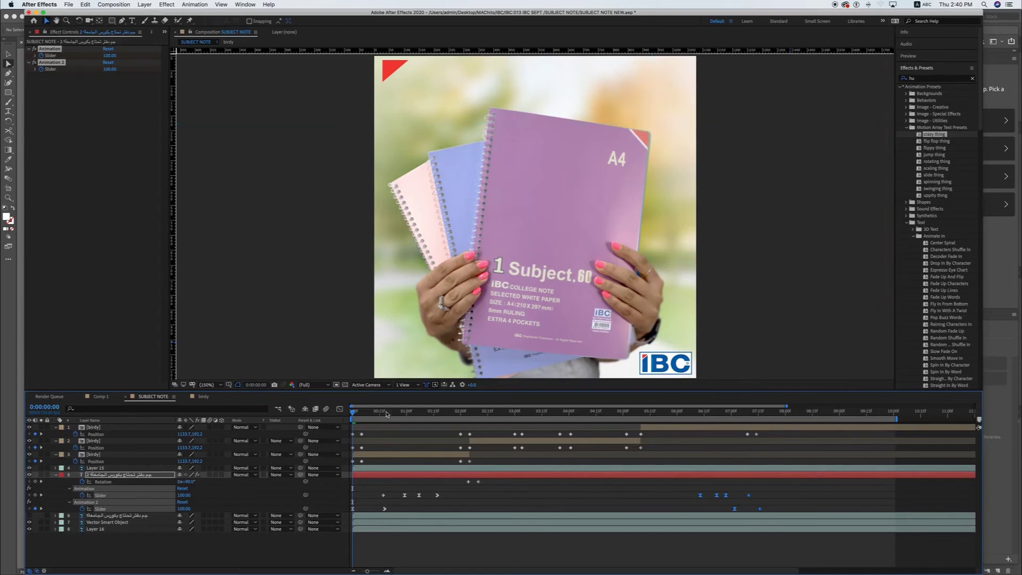
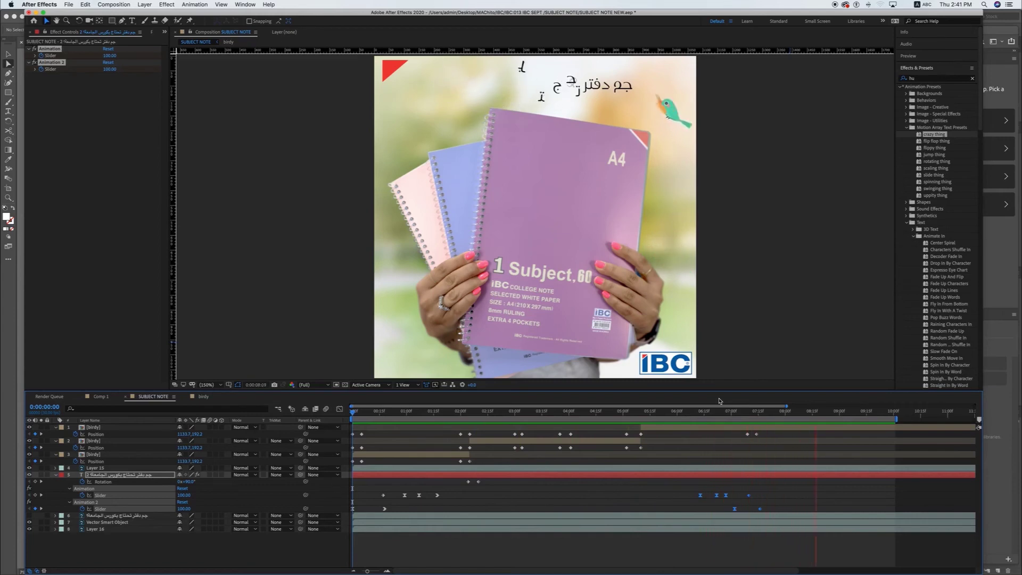
- Stop the notebook ad playback, save the After Effects project, and bring Finder forward
key(space)
key(ctrl+s)
key(cmd+Tab)
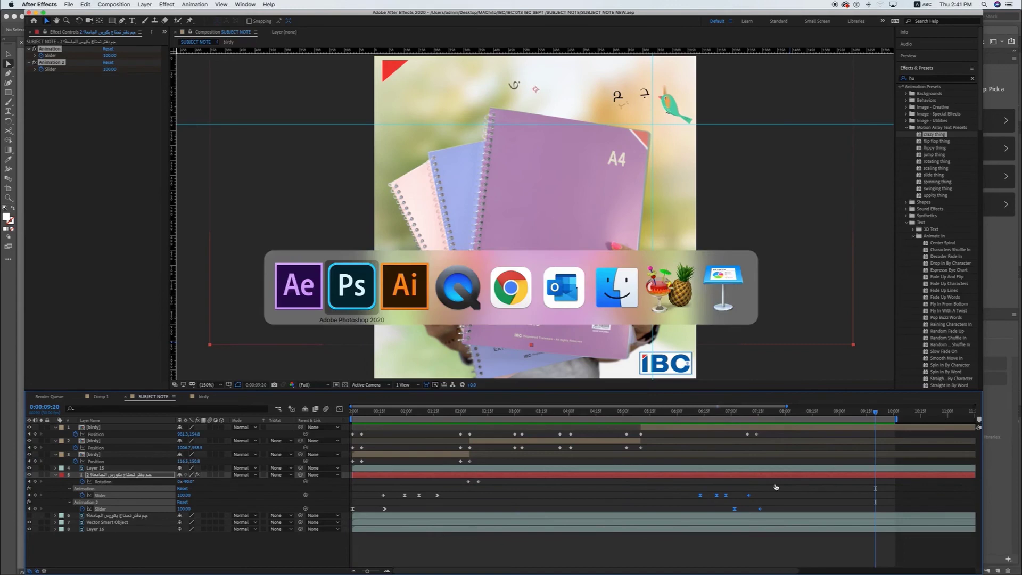
key(super+Tab)
key(super+Tab)
key(super+Tab)
key(super+Tab)
key(super+Tab)
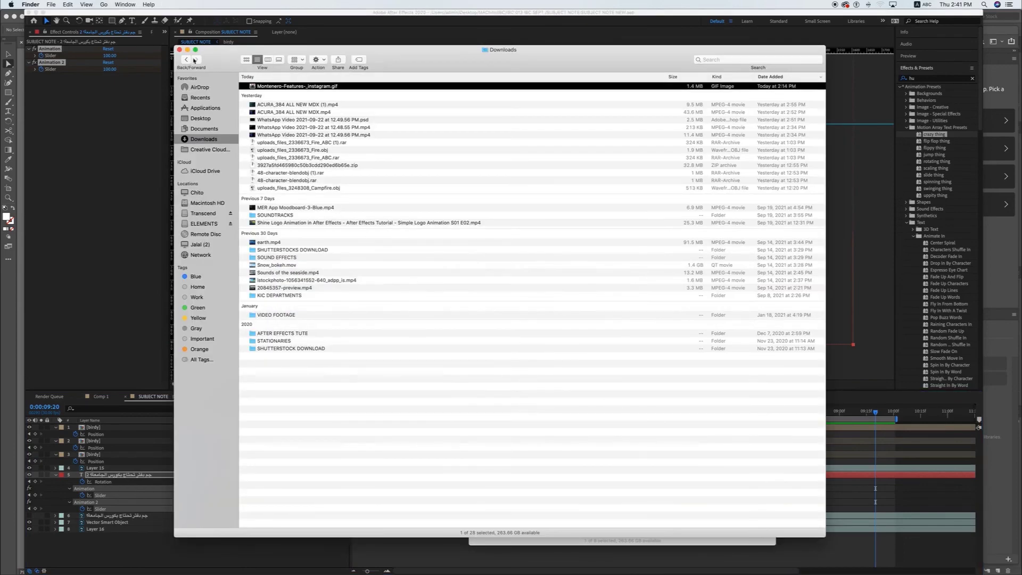
- Close Downloads, open the ELEMENTS drive from the desktop, and expand its CHEETOS STUFF folder
click(180, 51)
key(F11)
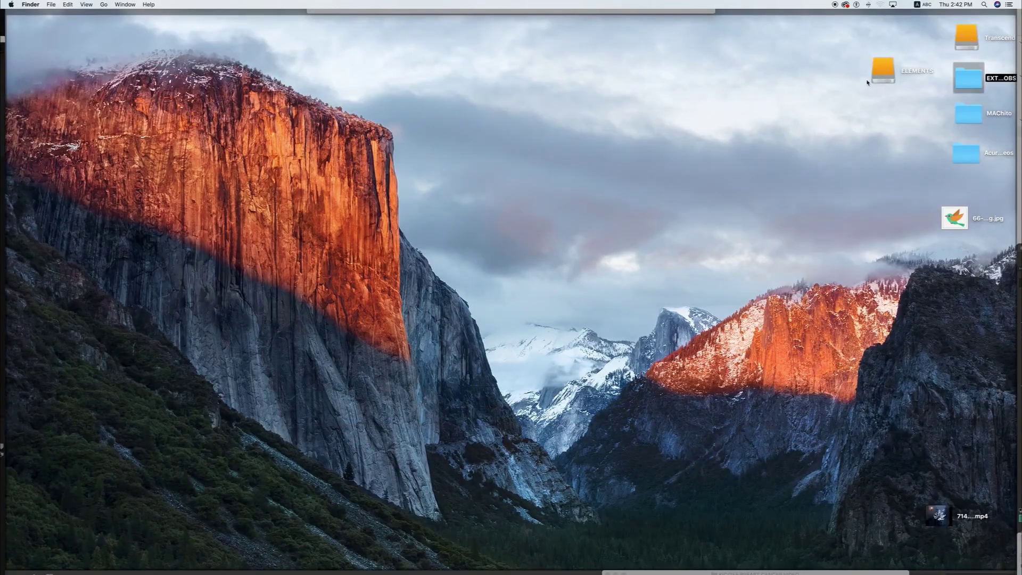
double_click(883, 70)
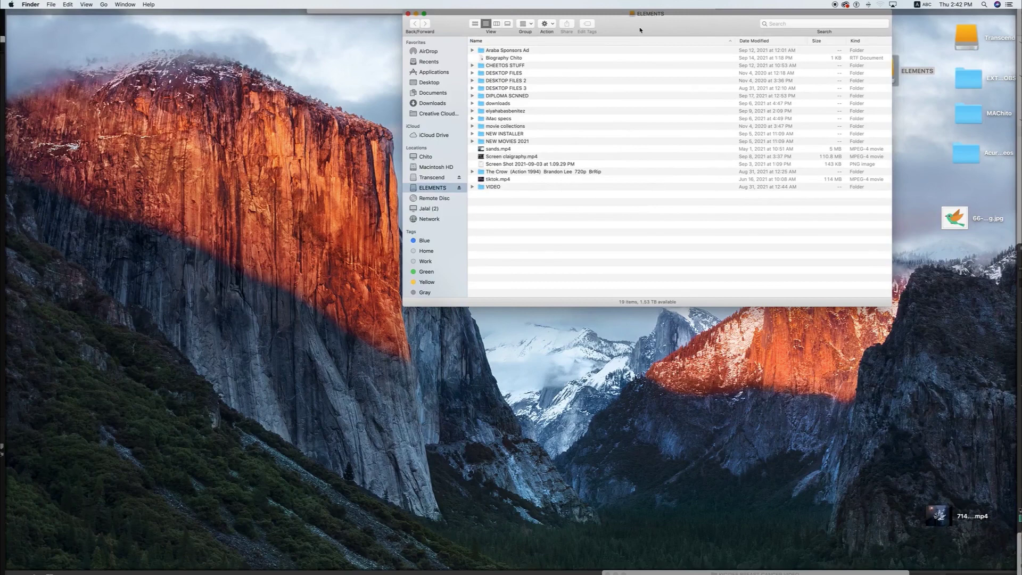
drag(641, 30, 740, 216)
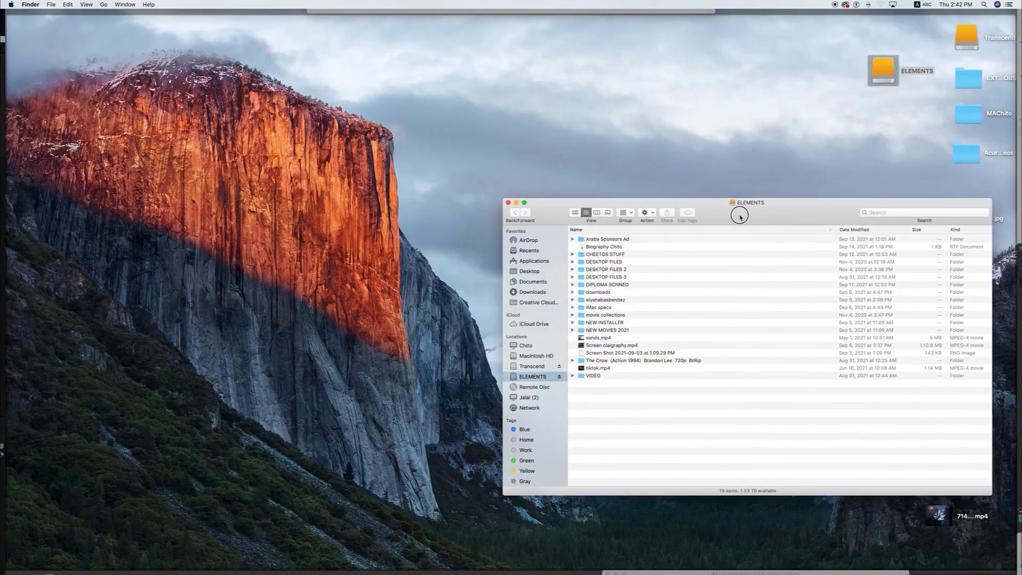
click(611, 308)
click(573, 255)
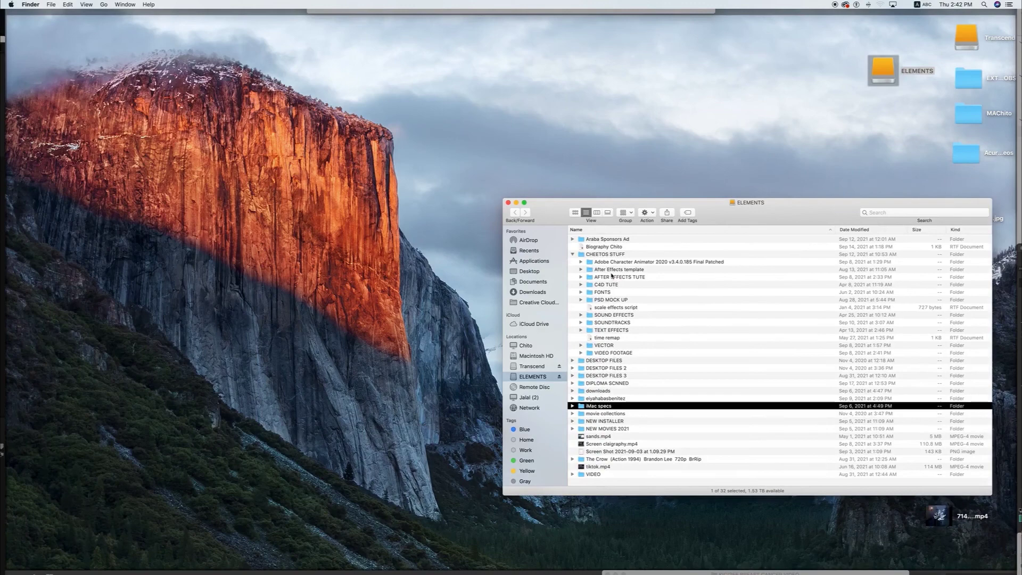
- In the After Effects template folder, collapse Icons, expand Shapes and select Circle Sweep 7.mov
double_click(612, 269)
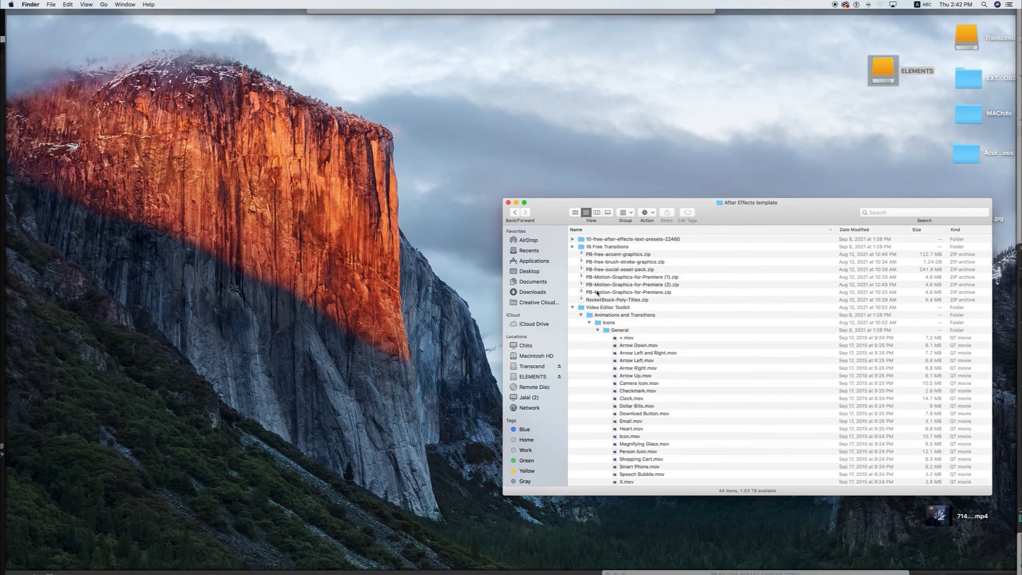
scroll(658, 346, down, 5)
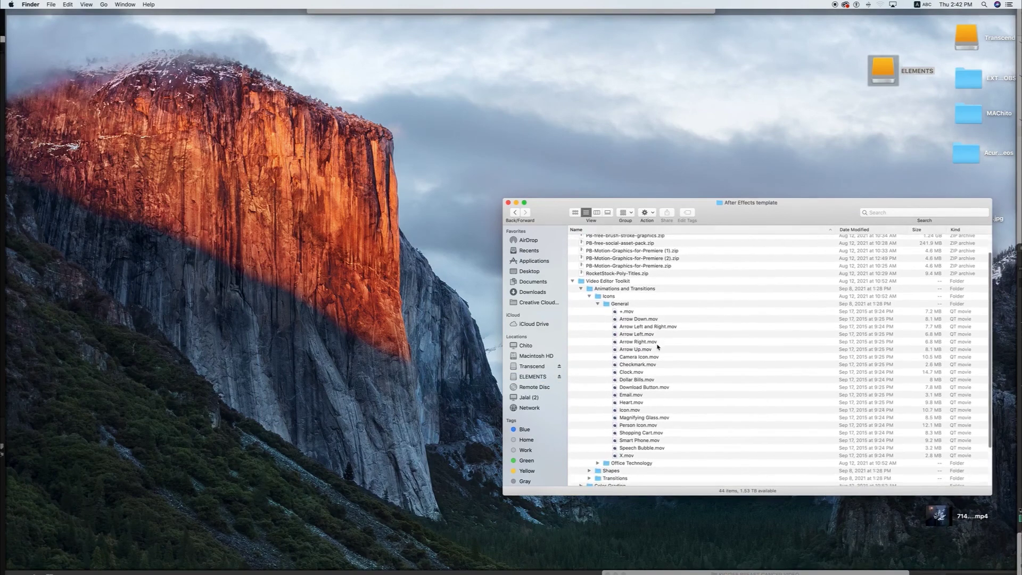
scroll(658, 347, down, 3)
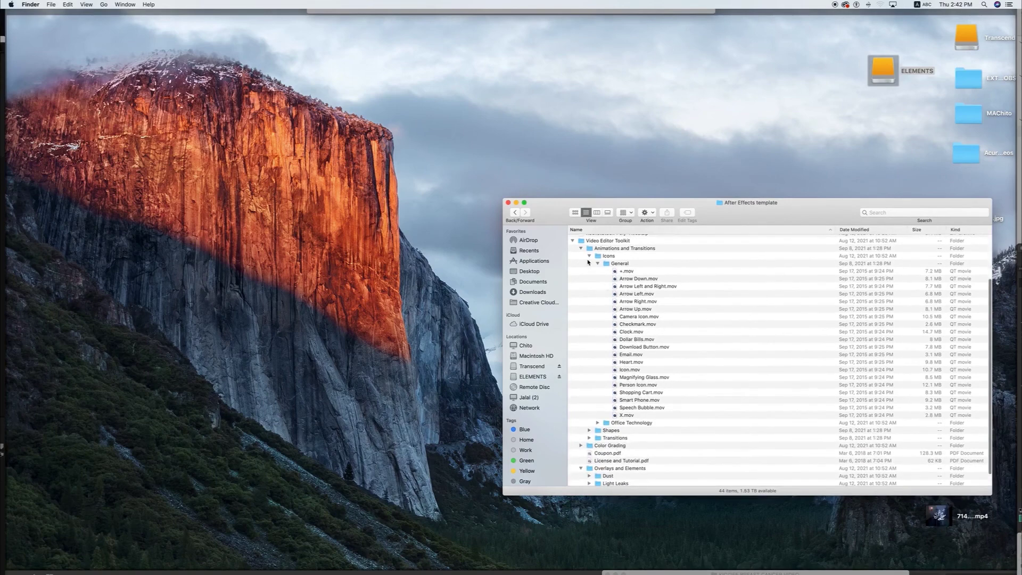
click(590, 256)
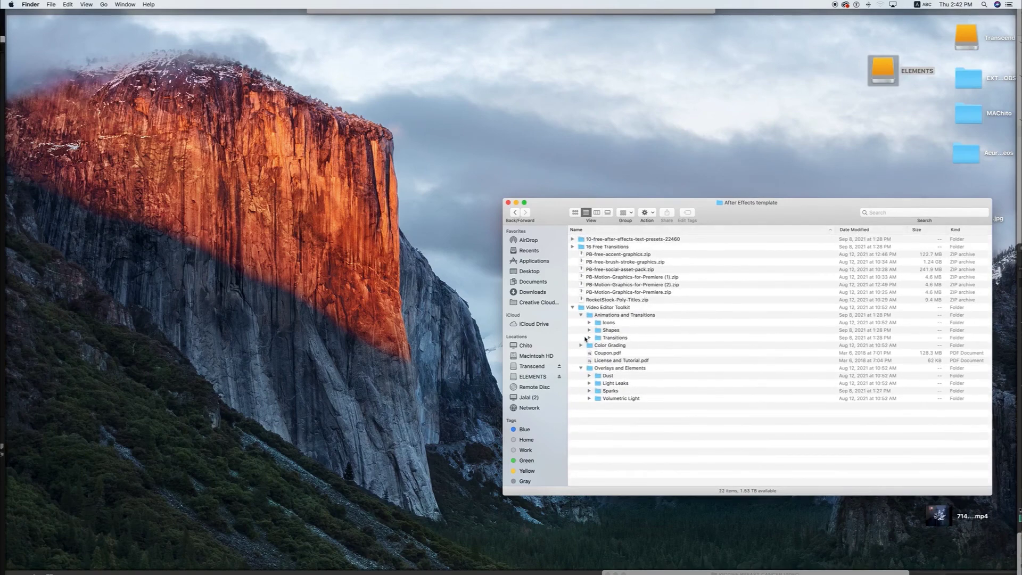
click(590, 331)
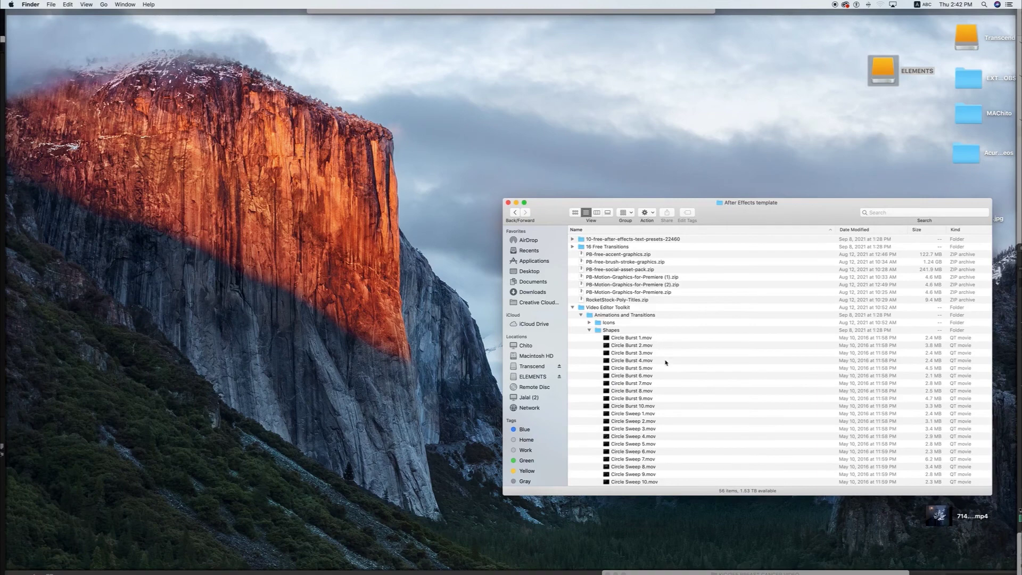
scroll(634, 376, down, 2)
scroll(634, 376, down, 3)
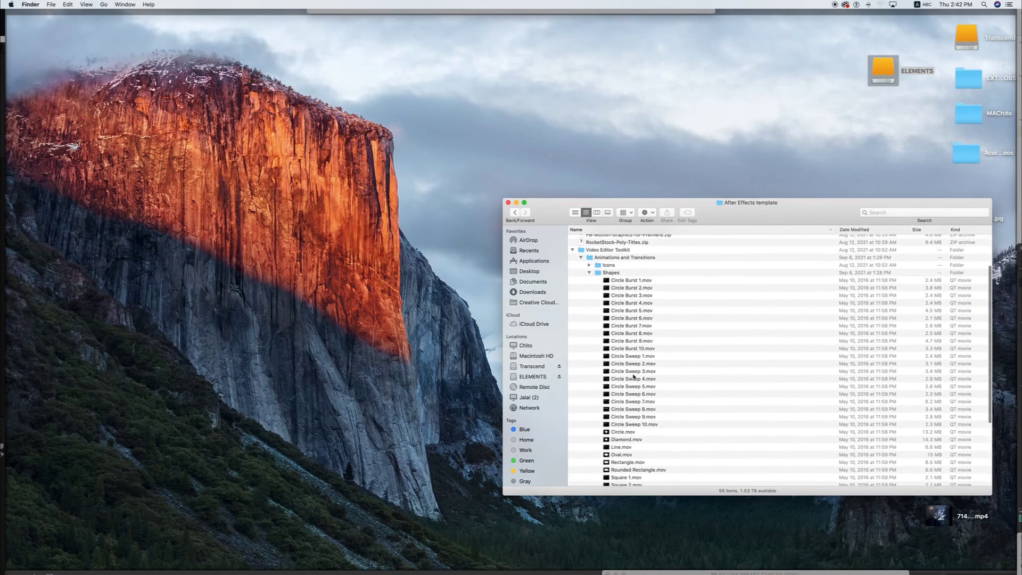
click(631, 402)
- Quick Look the Circle Sweep 7.mov, Triangle.mov and Rectangle.mov shape animations
key(space)
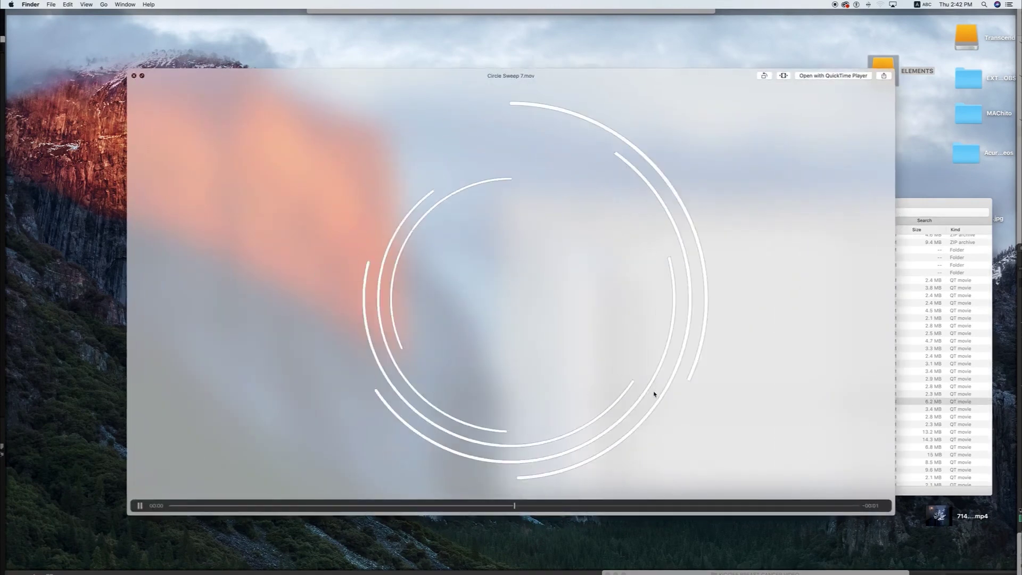
key(space)
scroll(654, 394, down, 2)
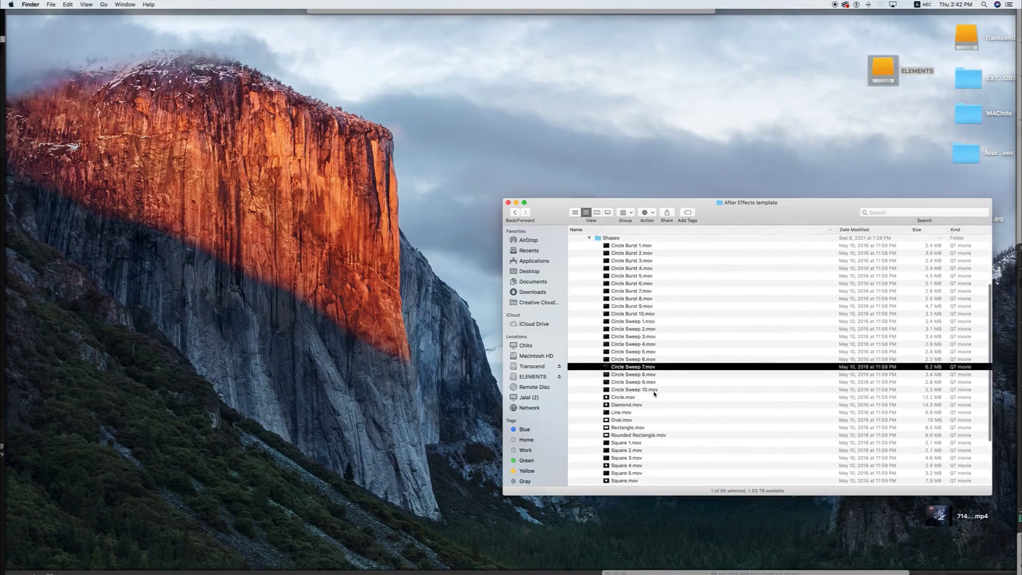
scroll(654, 394, down, 2)
scroll(654, 394, down, 1)
scroll(655, 394, down, 1)
scroll(654, 394, down, 2)
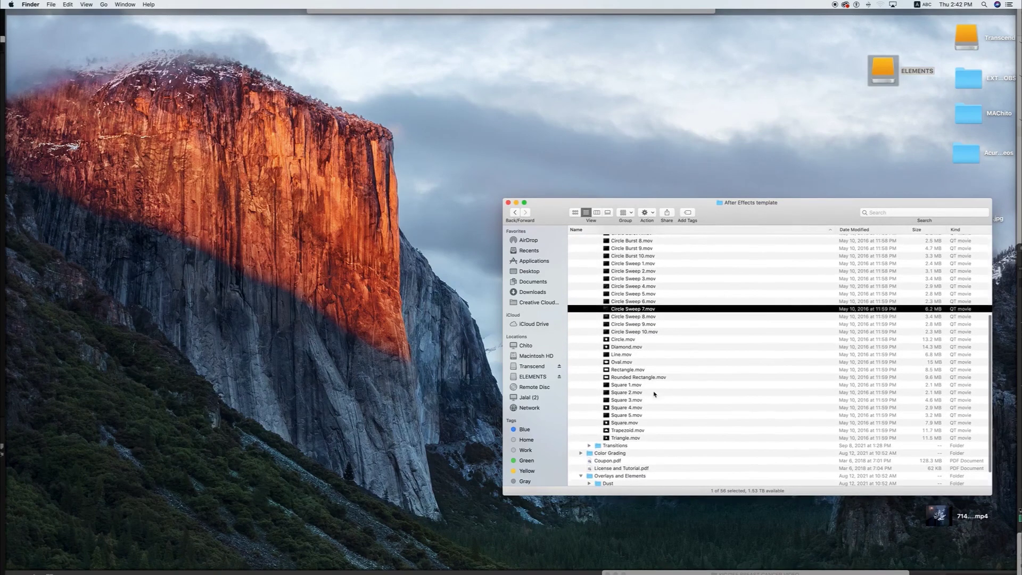
click(630, 438)
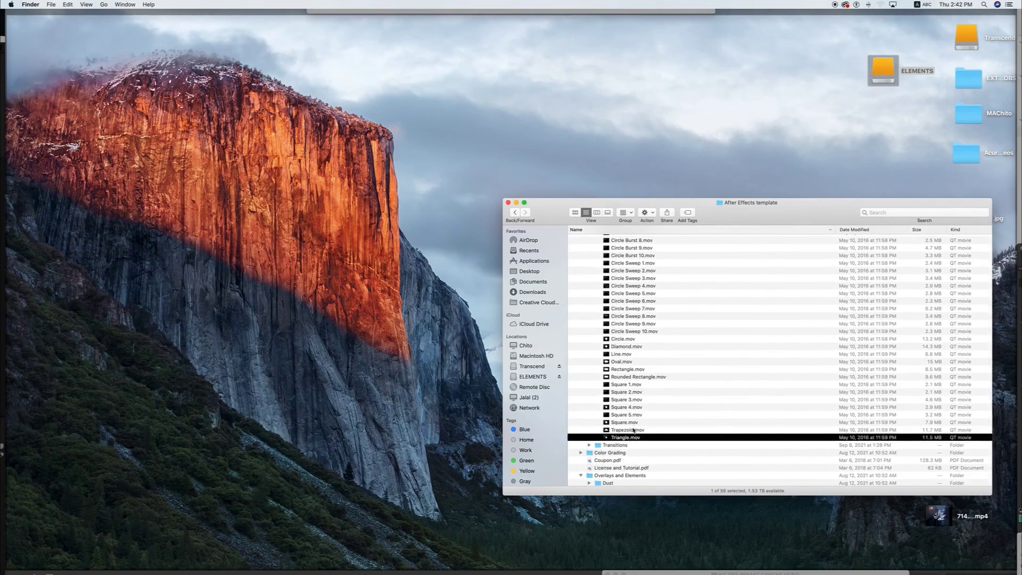
key(space)
key(space)
click(622, 369)
key(space)
key(space)
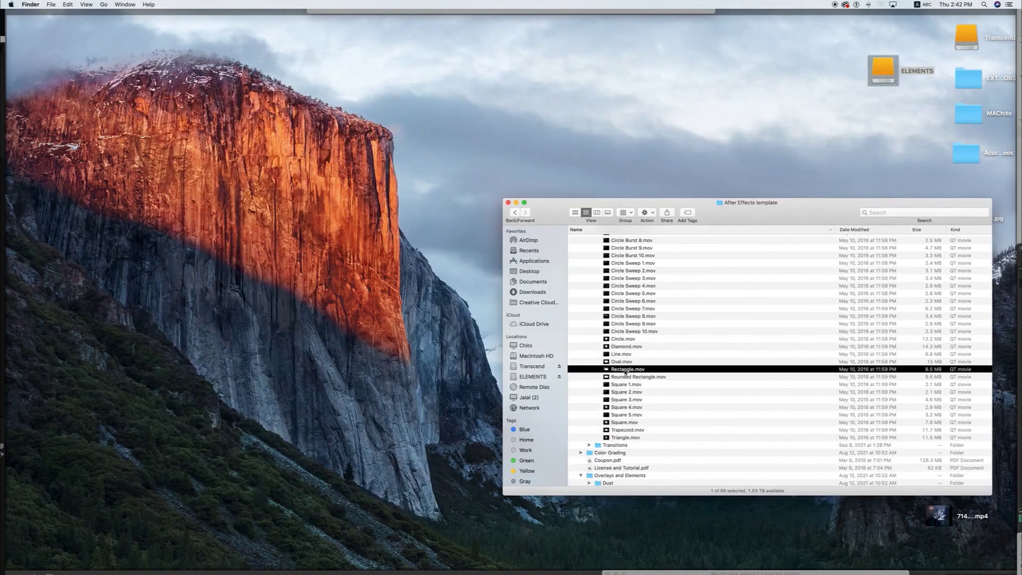
- Preview Line.mov, Diamond.mov and Circle Sweep 10.mov in Quick Look
scroll(626, 354, up, 1)
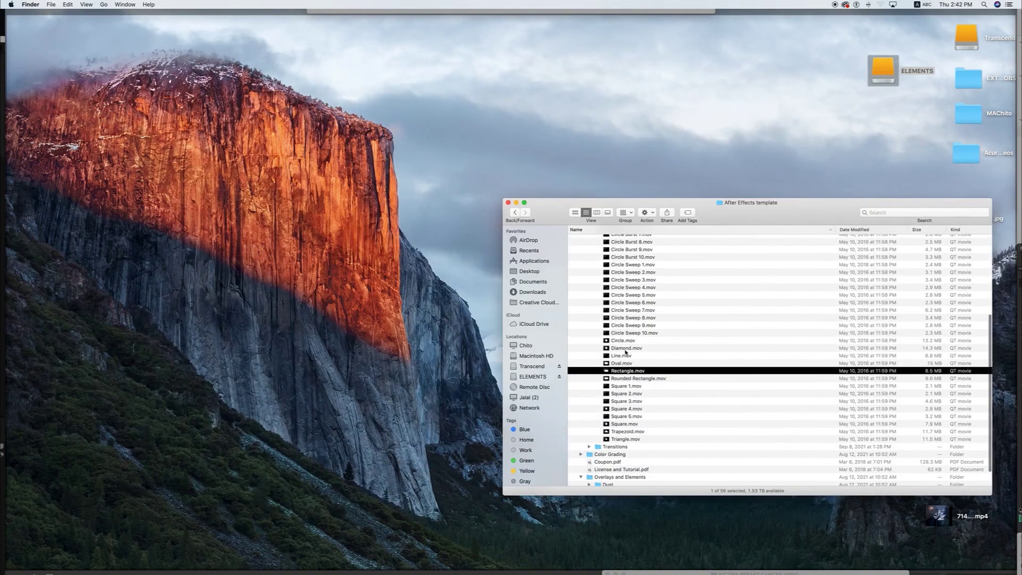
click(621, 356)
key(space)
key(space)
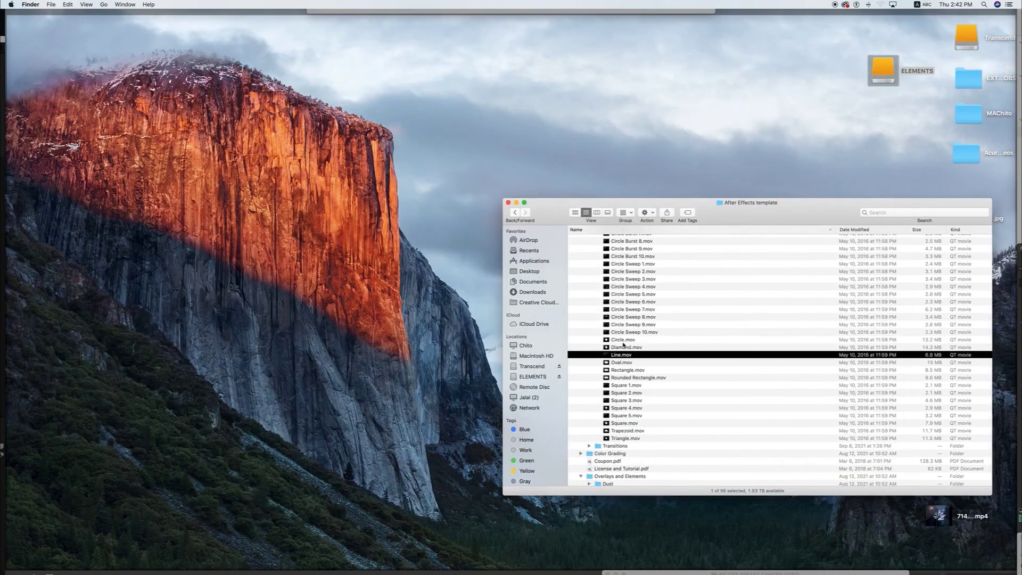
key(Up)
key(space)
key(Up)
key(Up)
key(Up)
key(Up)
key(Up)
key(space)
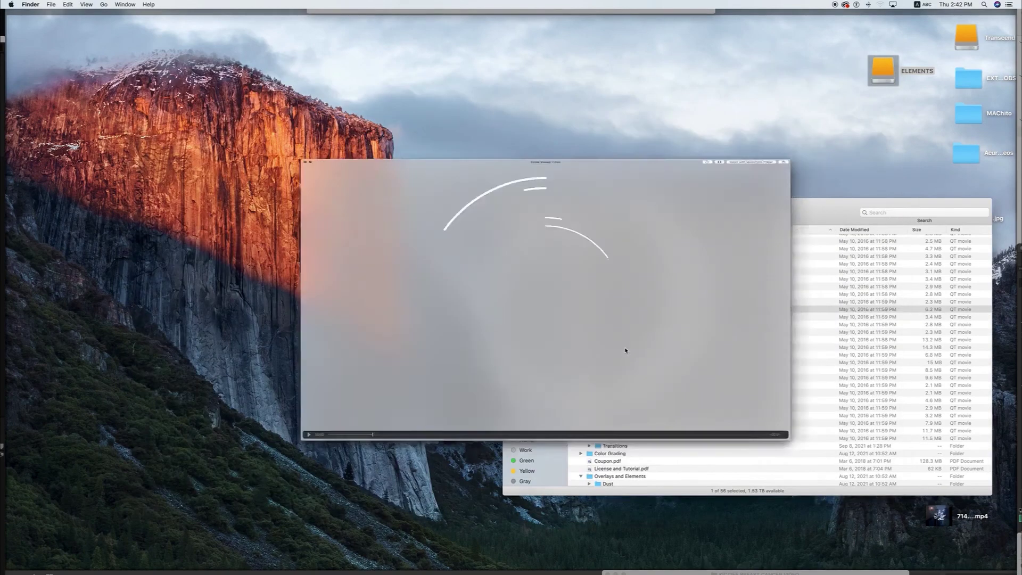
key(Up)
key(Up)
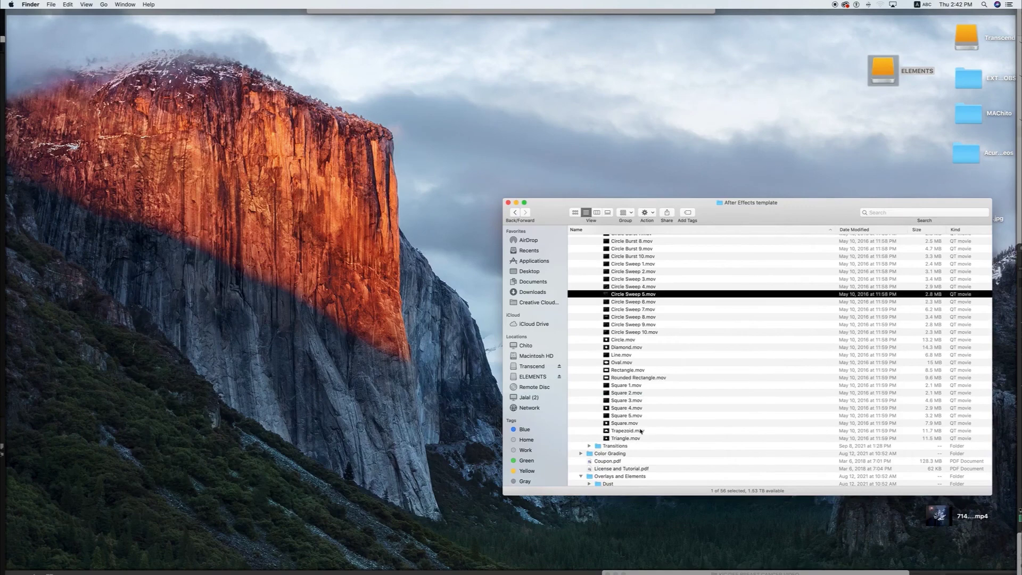
- Preview Square 1.mov, Square 2.mov and Square 3.mov, then bring the other windows back
click(627, 389)
key(space)
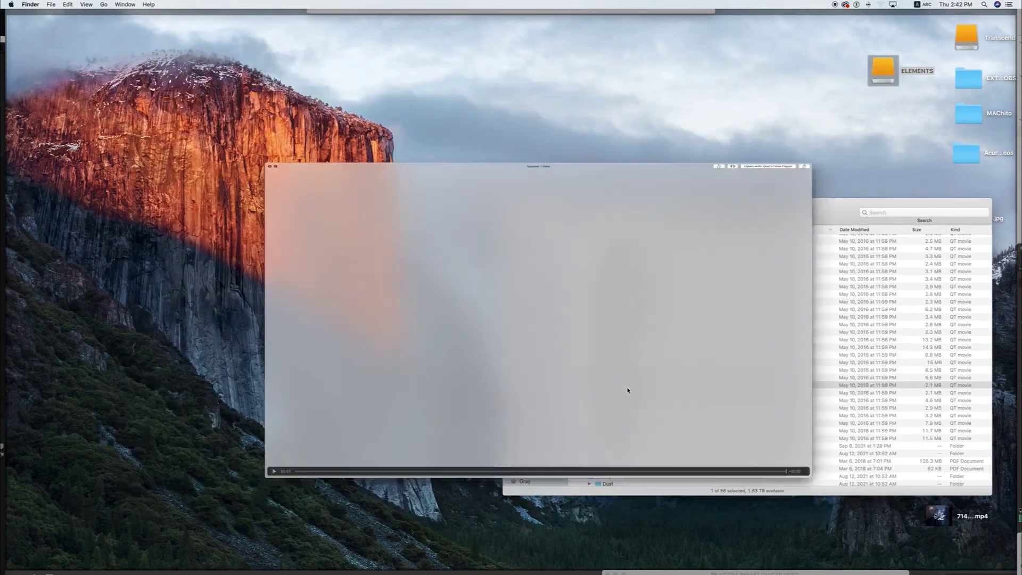
key(space)
click(628, 395)
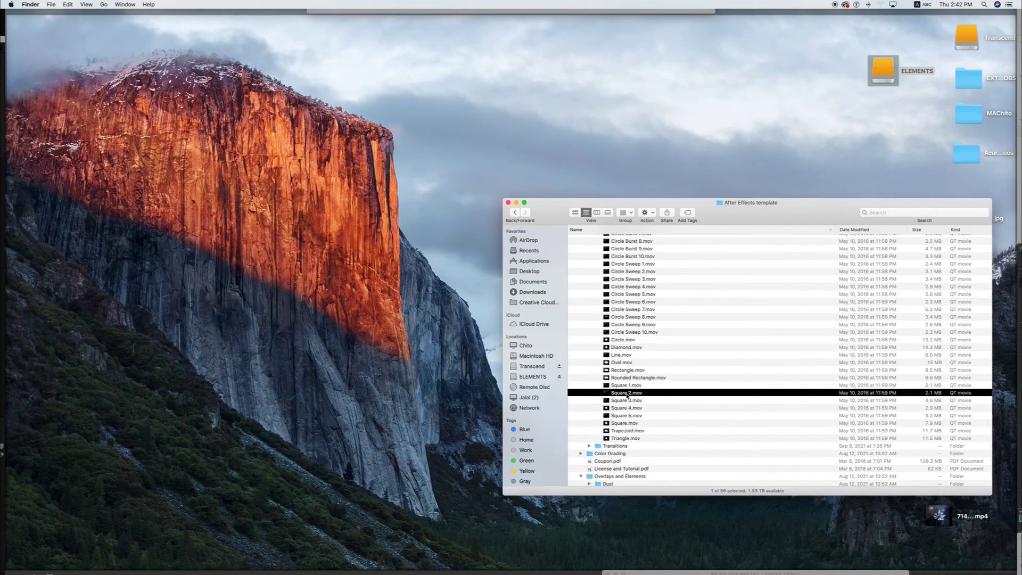
key(space)
key(space)
click(625, 400)
key(space)
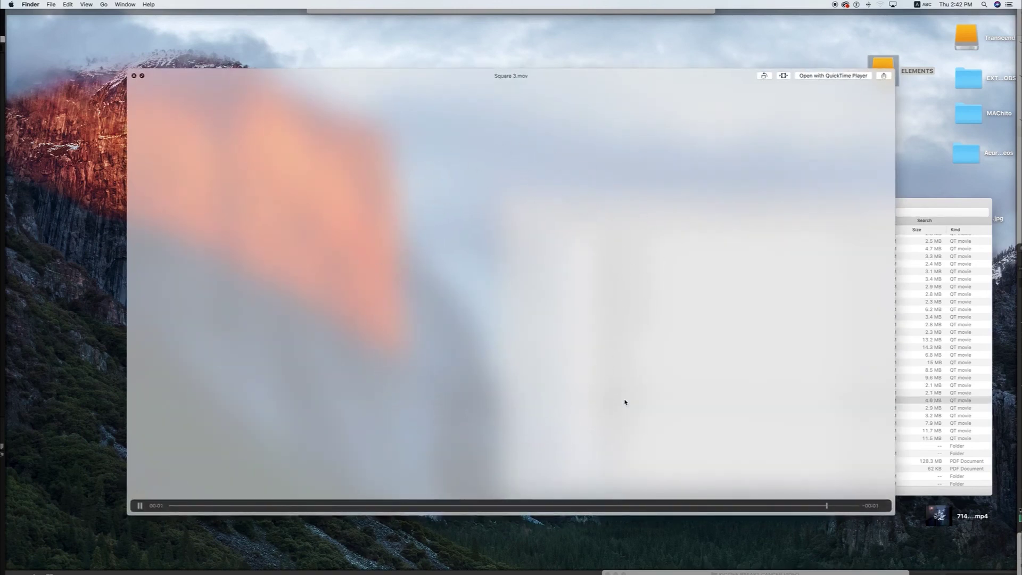
key(space)
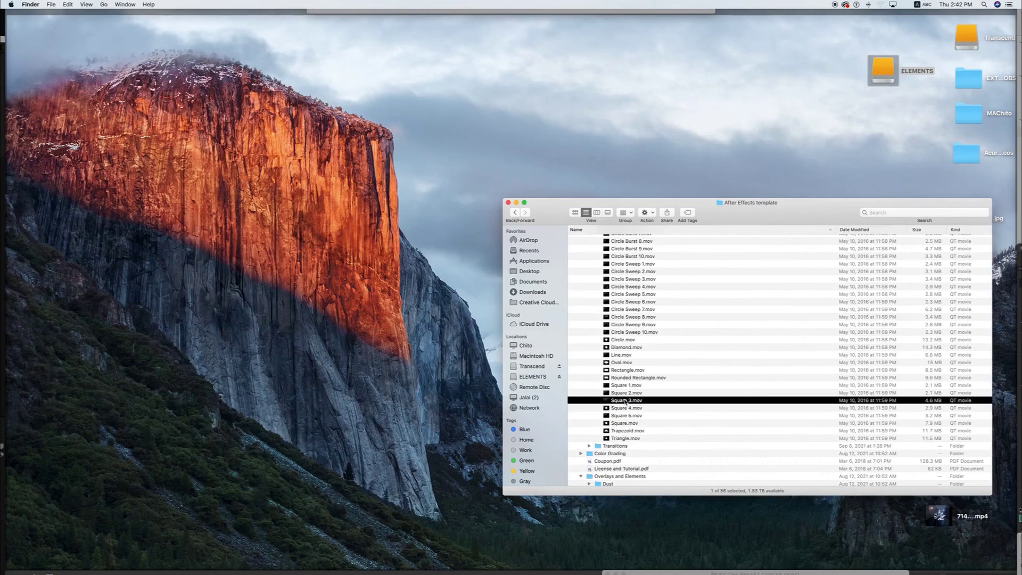
key(F11)
- Import Square 3.mov into the project and add it to the SUBJECT NOTE composition
mouse_move(622, 403)
mouse_down()
mouse_move(331, 373)
mouse_move(657, 407)
mouse_up()
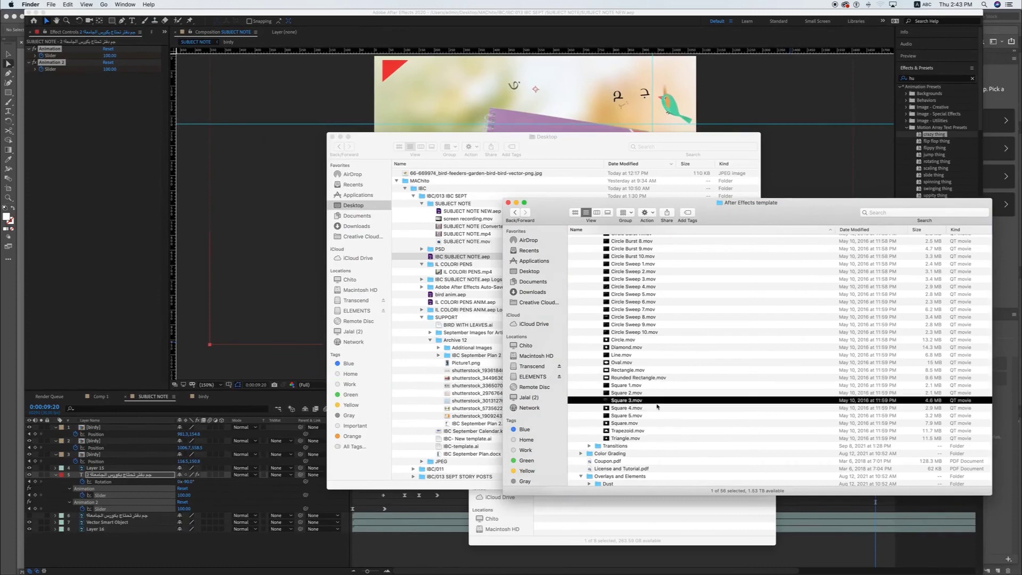
click(112, 90)
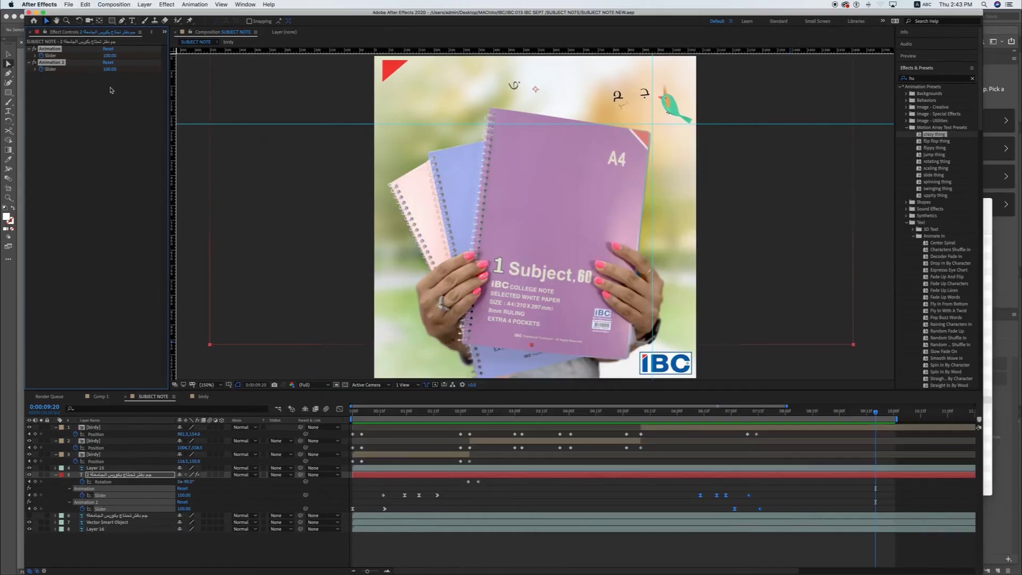
click(164, 32)
click(184, 49)
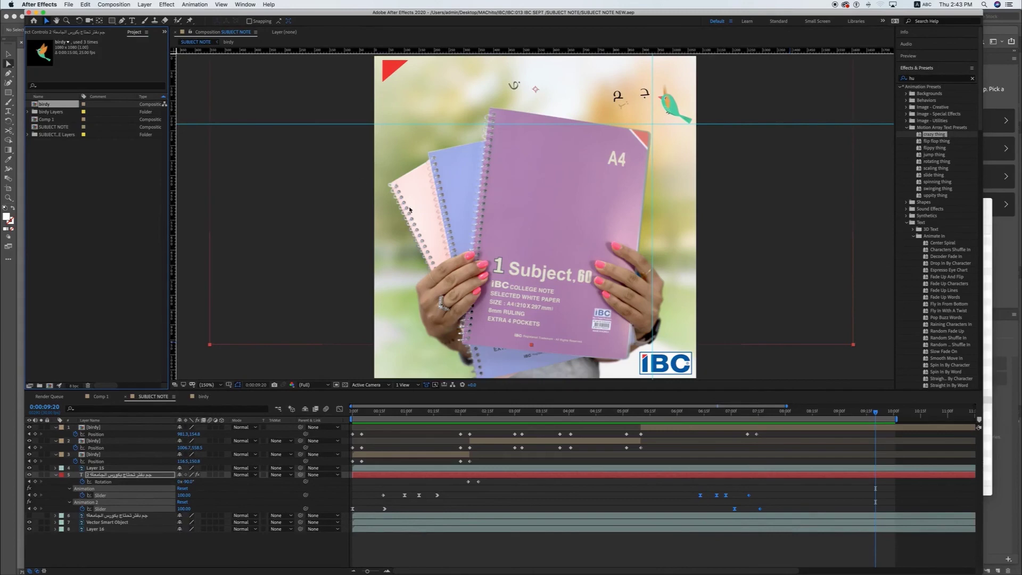
key(super+Tab)
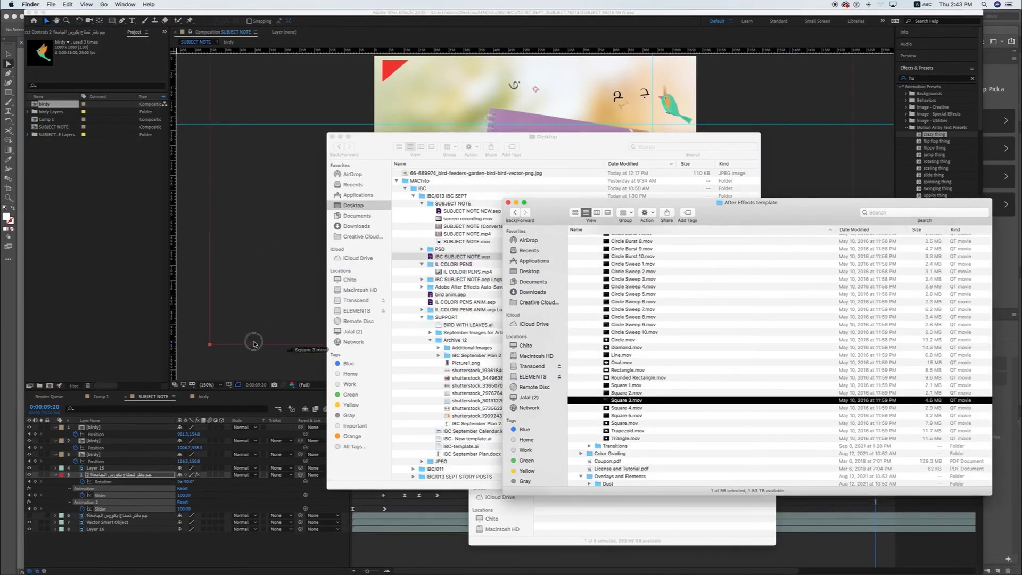
drag(254, 344, 90, 211)
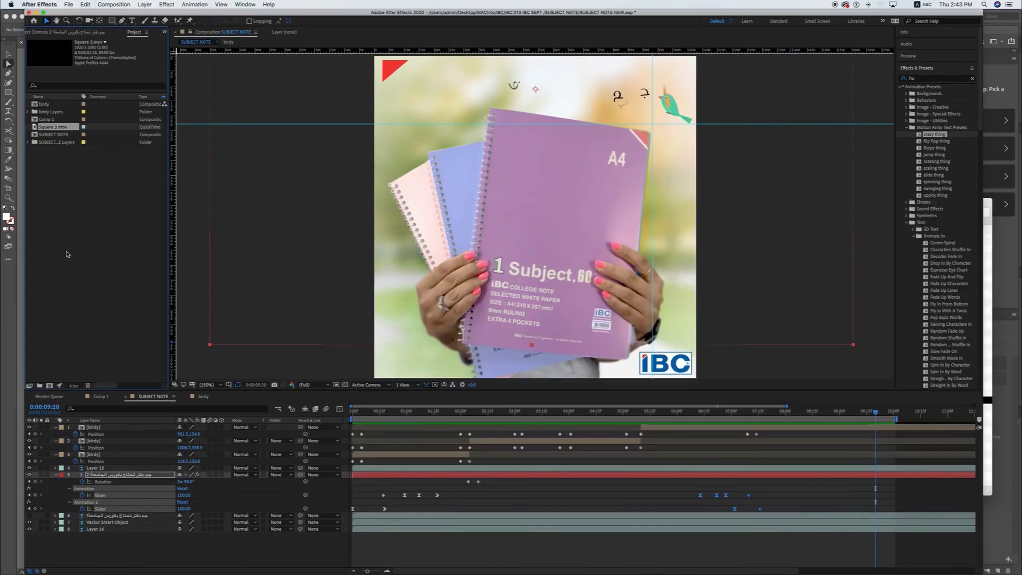
click(66, 195)
click(55, 131)
drag(54, 130, 502, 251)
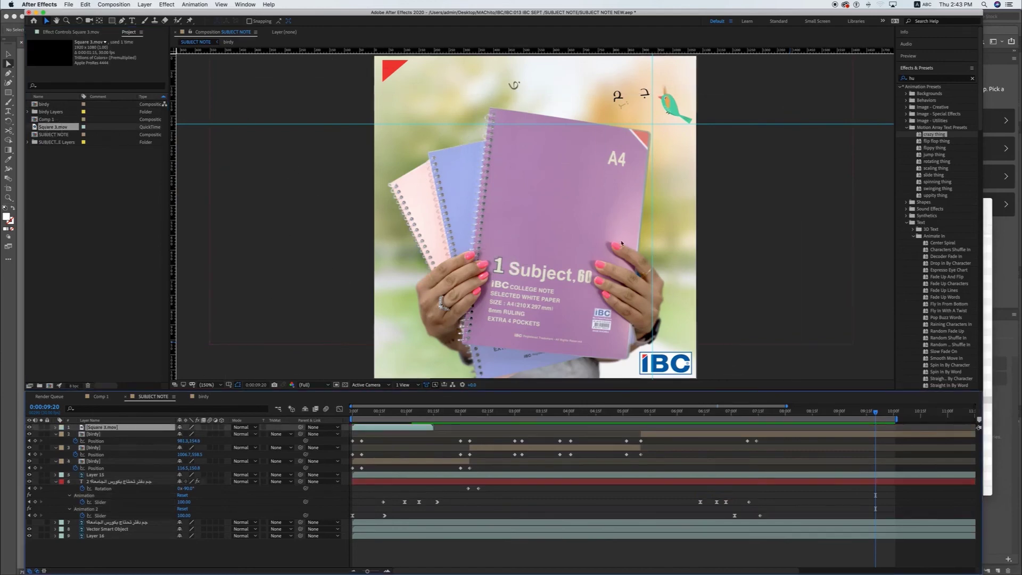
- Move and stretch the white square frame over the notebook, then preview the animation
click(406, 412)
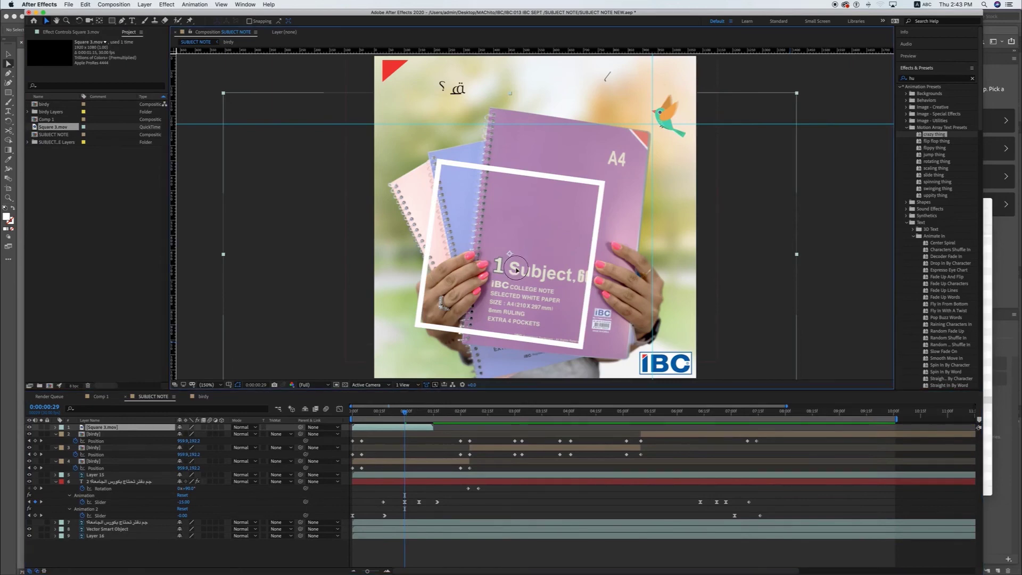
drag(521, 288, 562, 254)
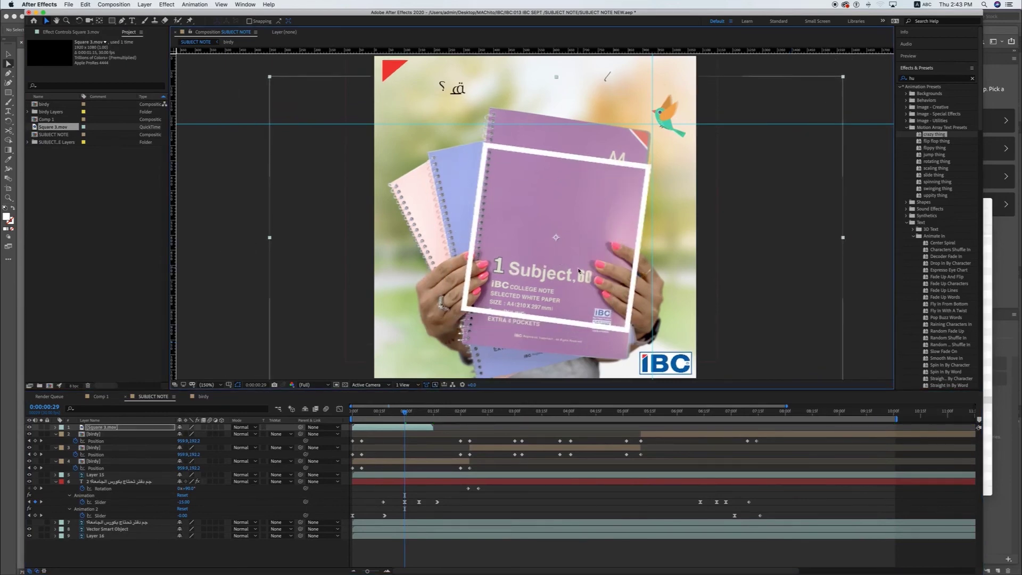
key(comma)
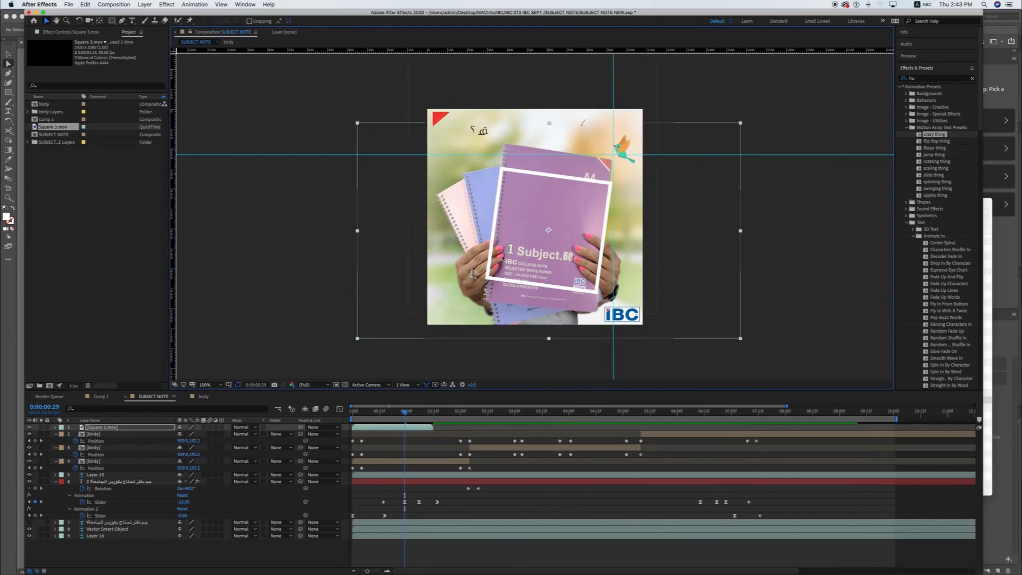
mouse_move(408, 412)
mouse_down()
mouse_move(362, 414)
mouse_move(386, 412)
mouse_up()
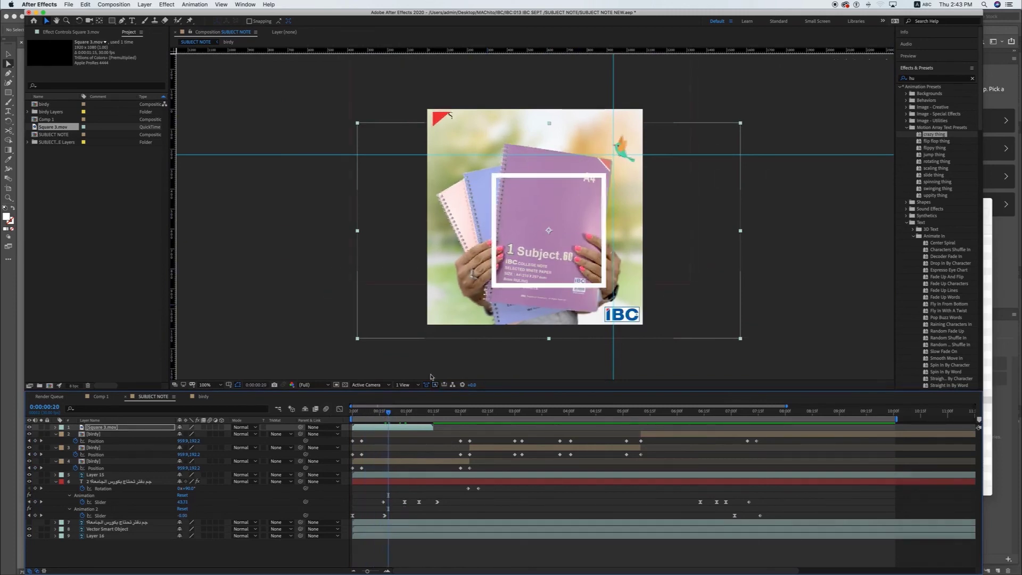
drag(550, 125, 554, 86)
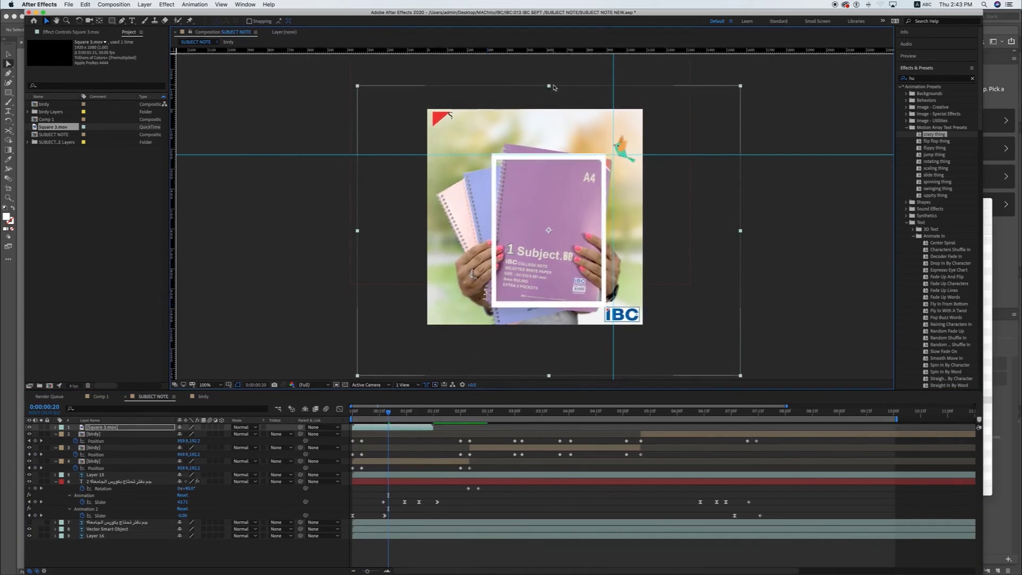
drag(553, 165, 551, 161)
drag(389, 416, 305, 417)
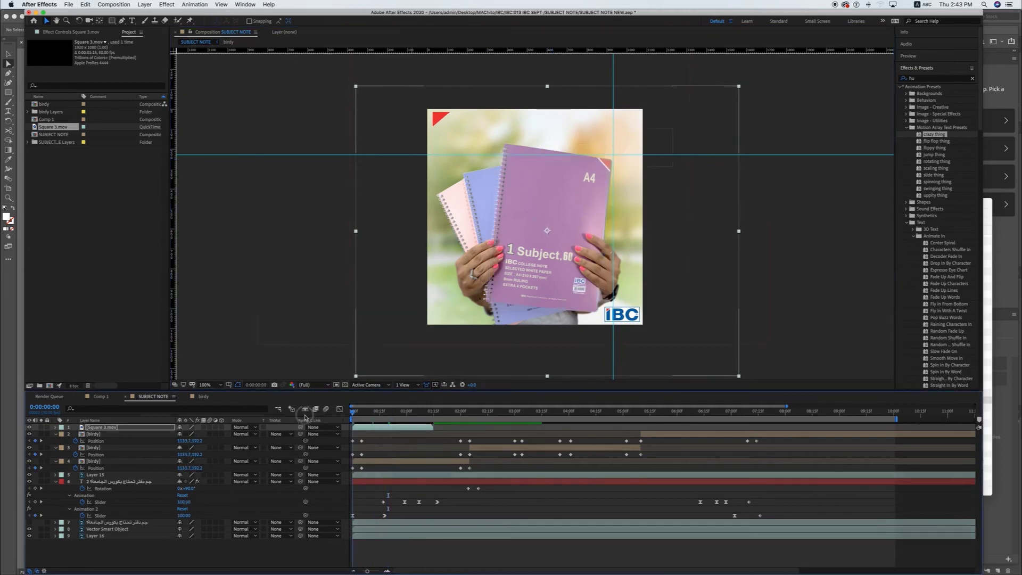
key(space)
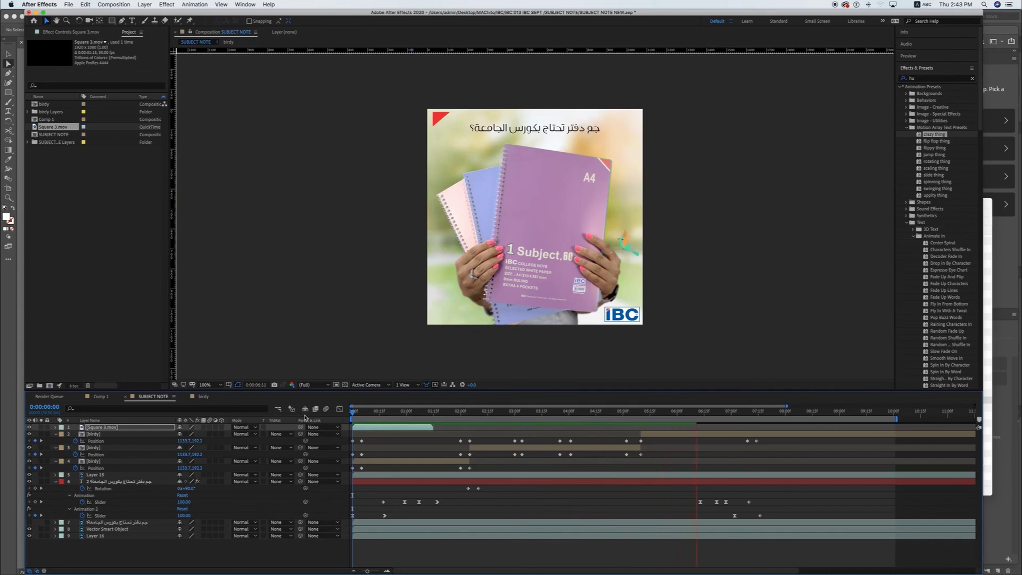
key(space)
drag(380, 417, 588, 424)
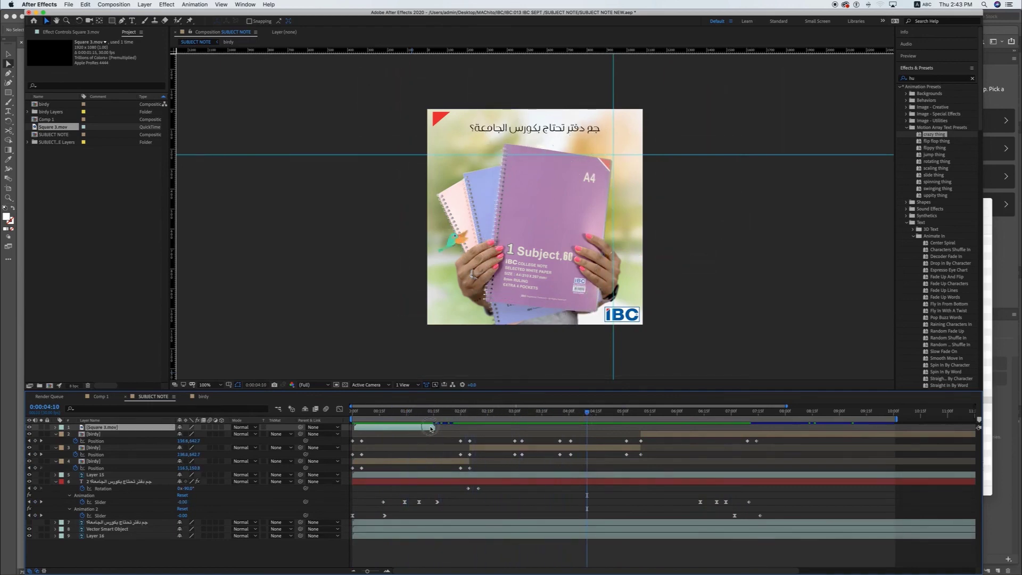
- Delay the Square 3.mov layer to start around 0:03:20 and check it at 4:16
drag(413, 427, 620, 434)
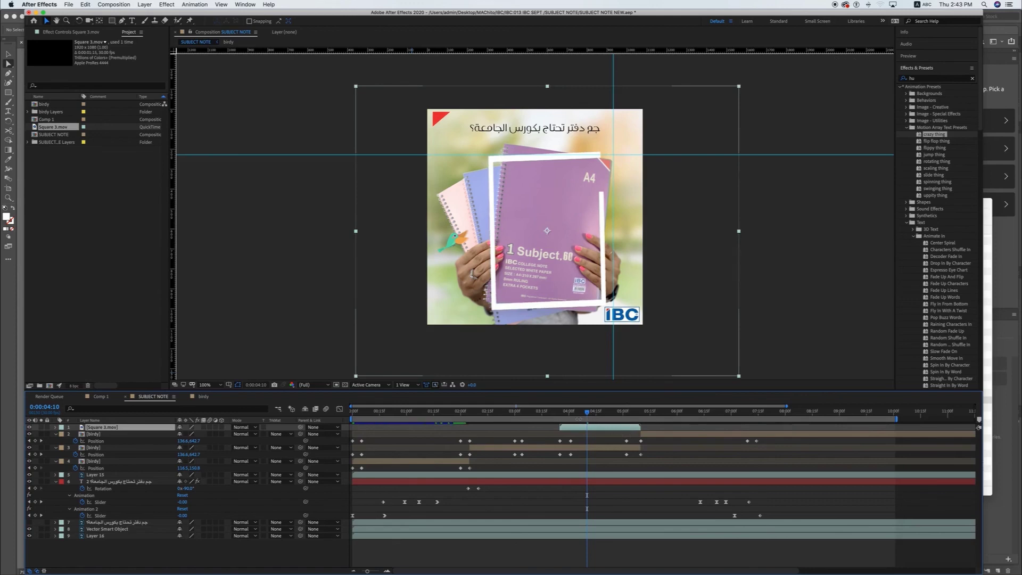
click(549, 411)
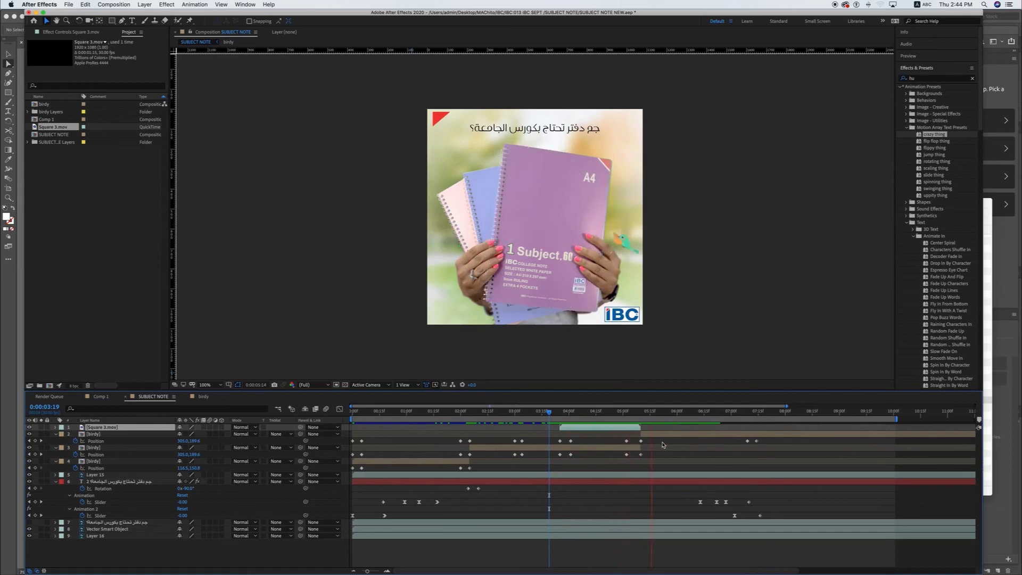
key(space)
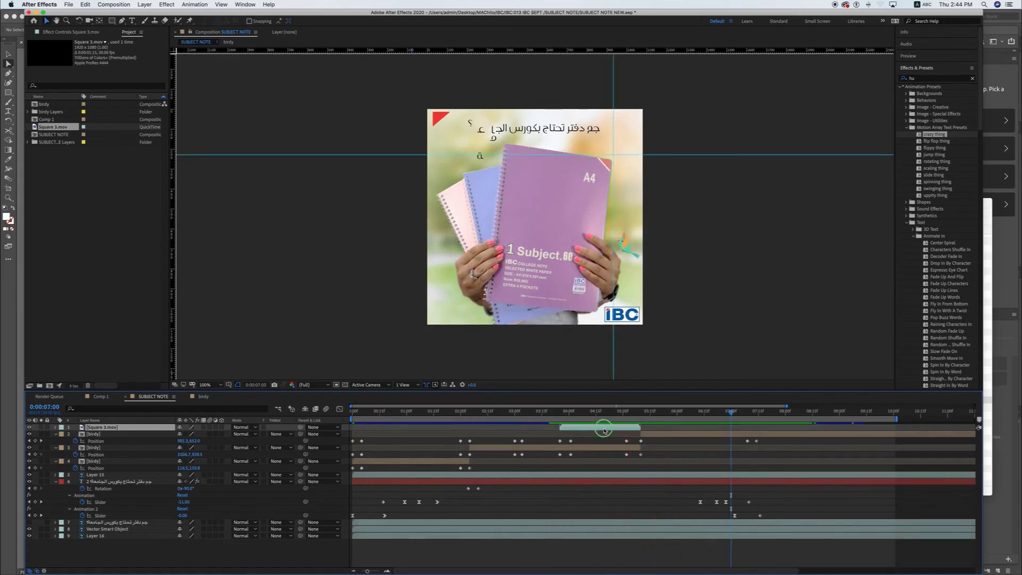
double_click(604, 429)
click(203, 34)
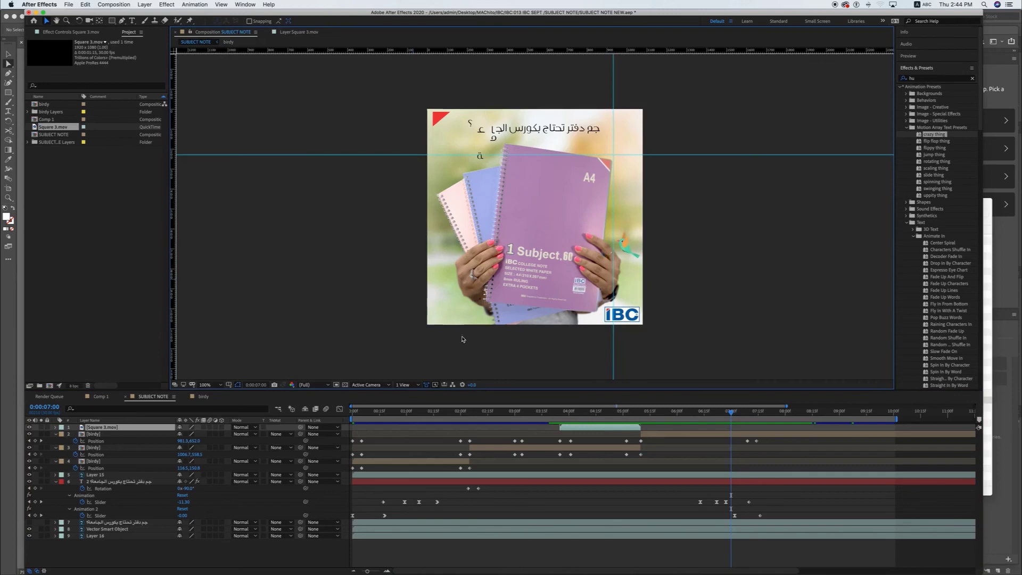
click(598, 413)
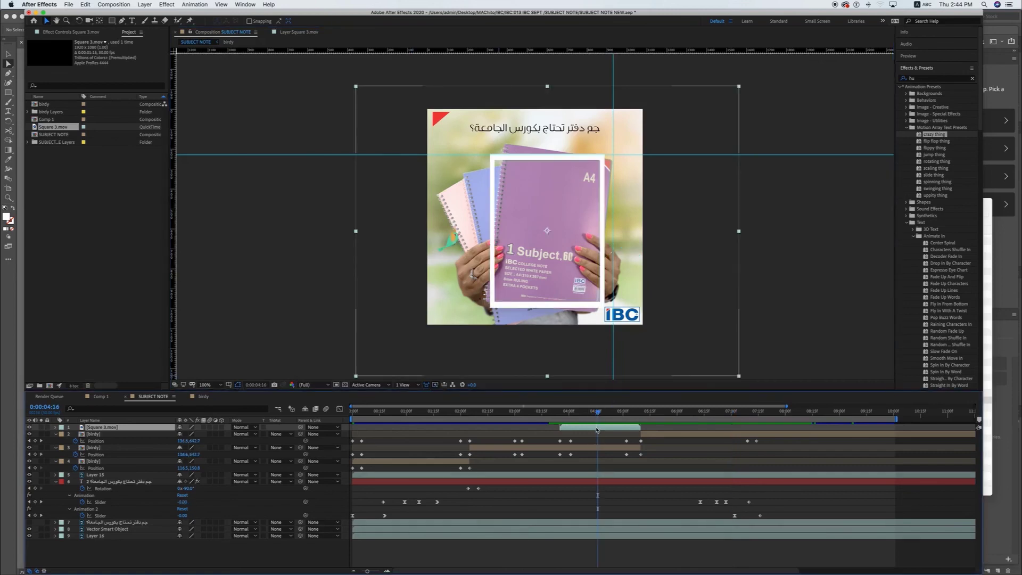
- Lower Square 3.mov's opacity to about 41% so the frame is semi-transparent
right_click(598, 429)
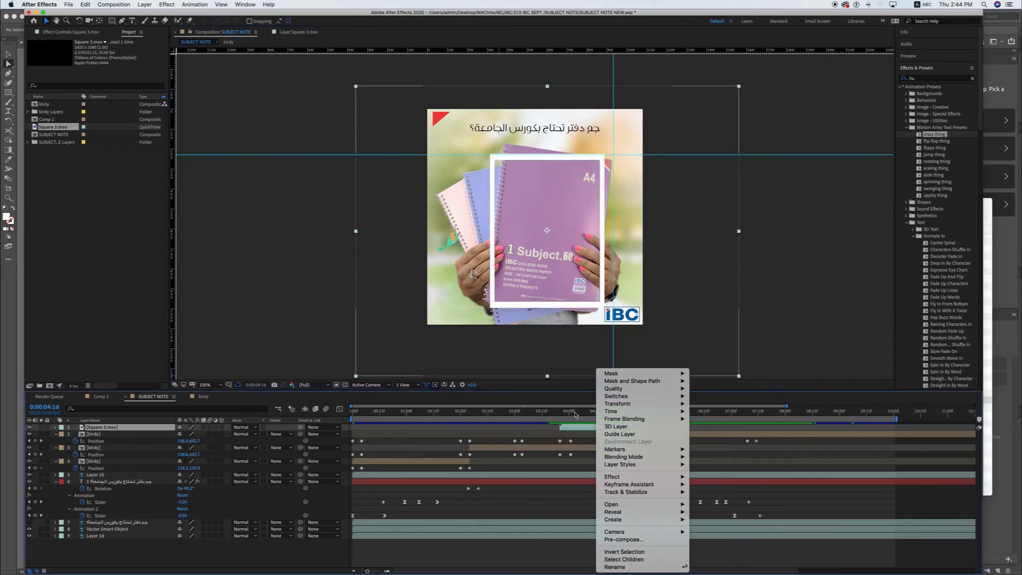
key(Escape)
key(t)
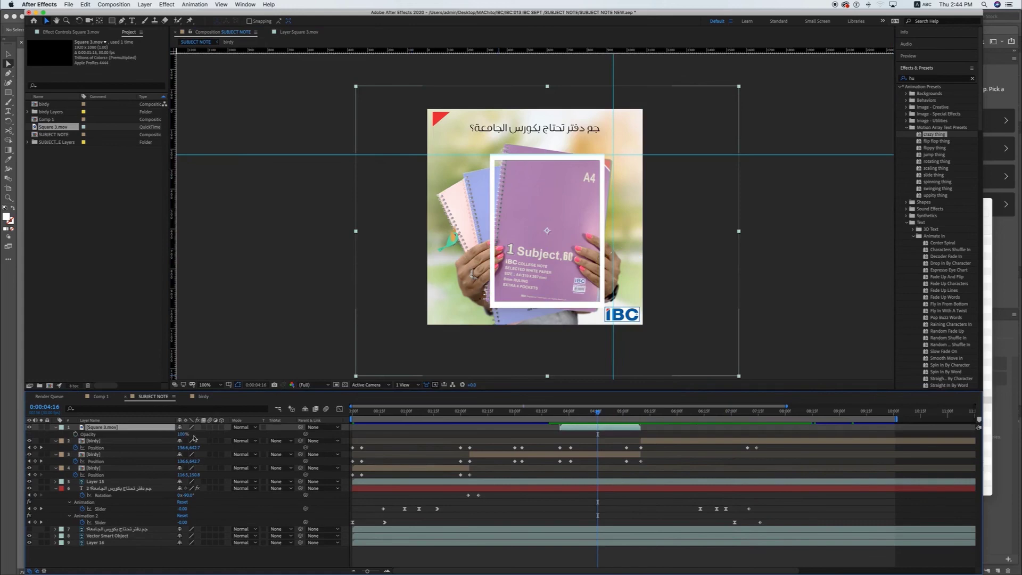
drag(182, 435, 157, 436)
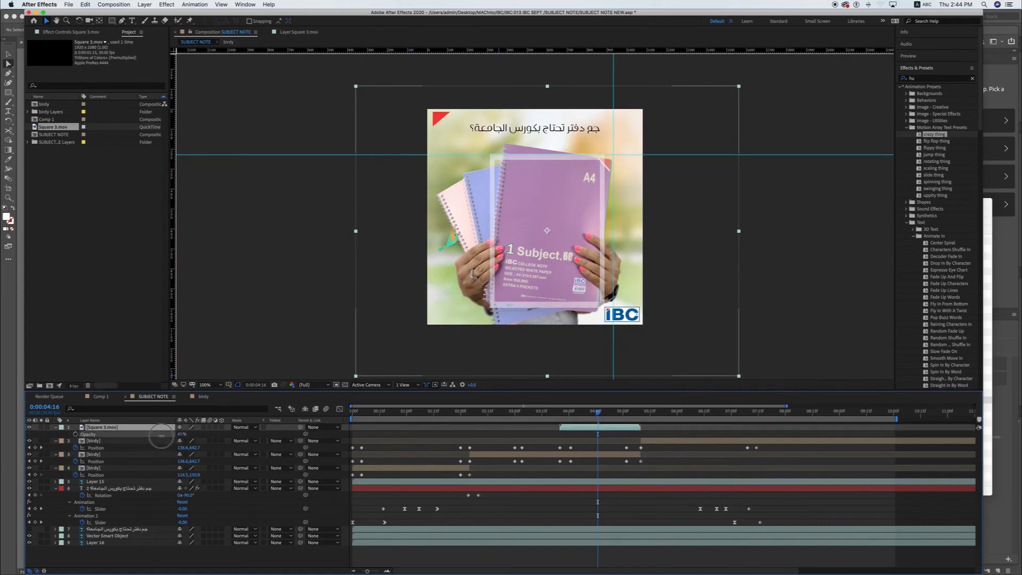
key(Return)
- Quick Look Square 2.mov and Square 1.mov in Finder, then return to After Effects
key(super+Tab)
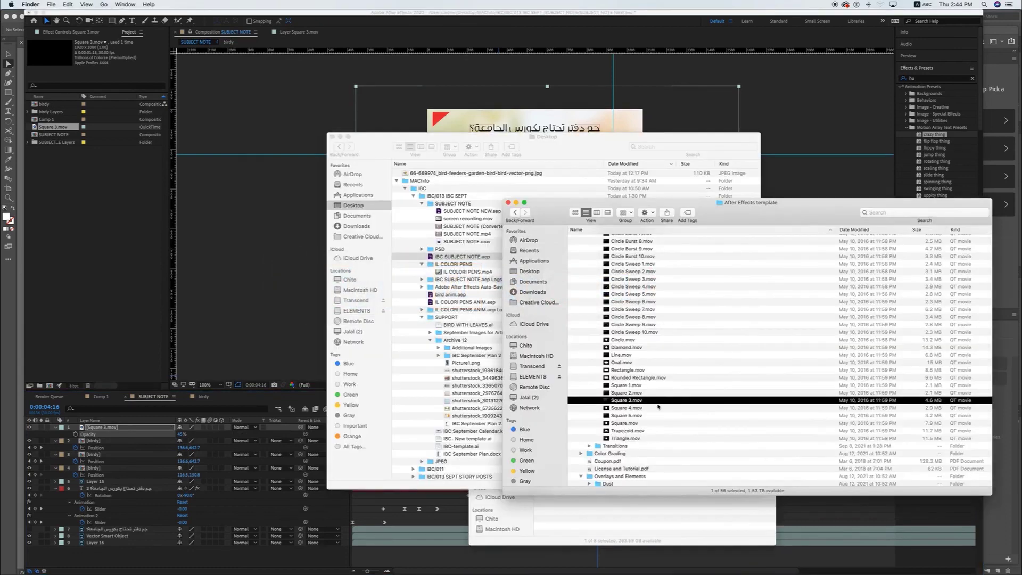
click(640, 394)
key(space)
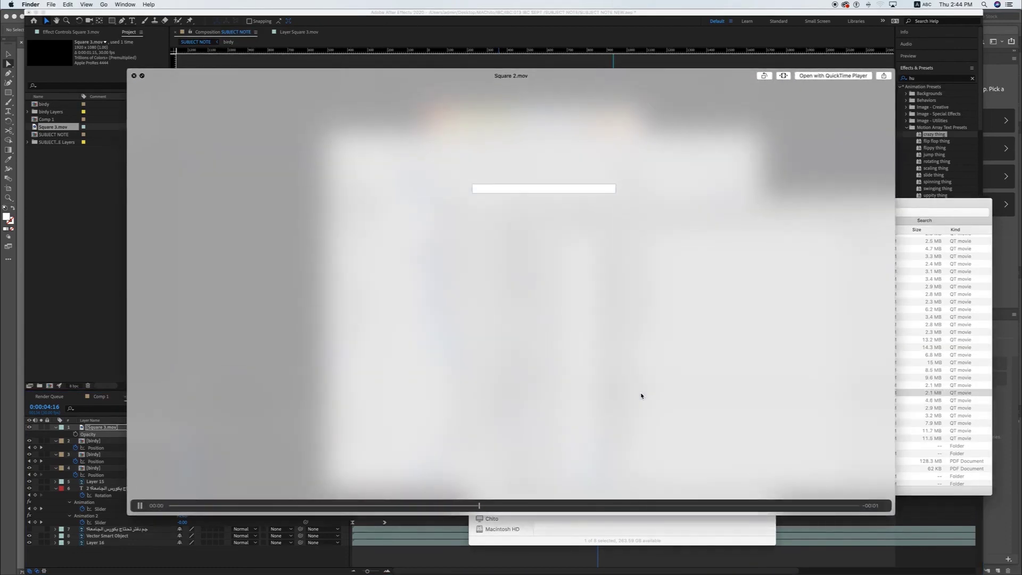
key(space)
click(638, 388)
key(space)
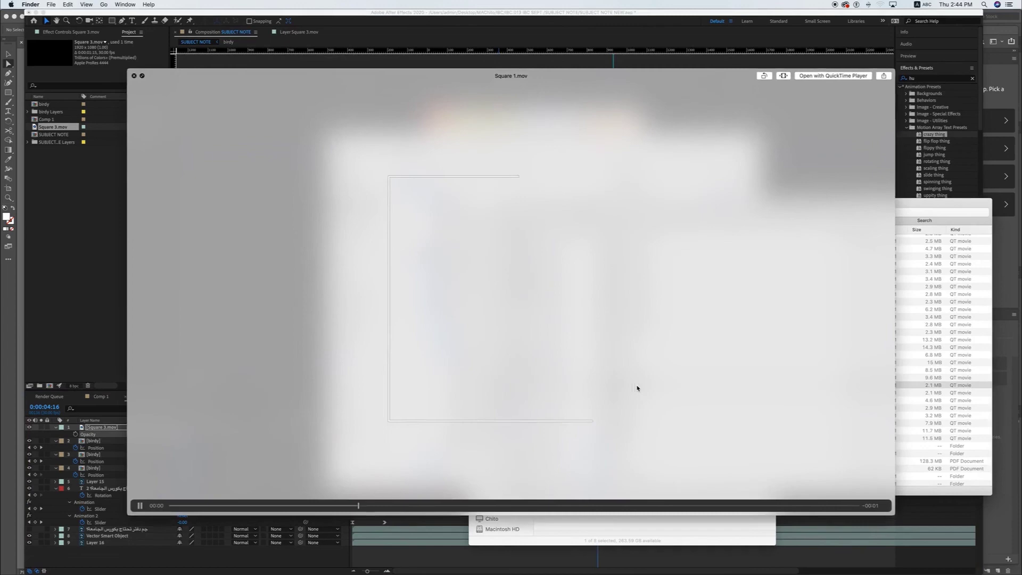
key(space)
click(262, 295)
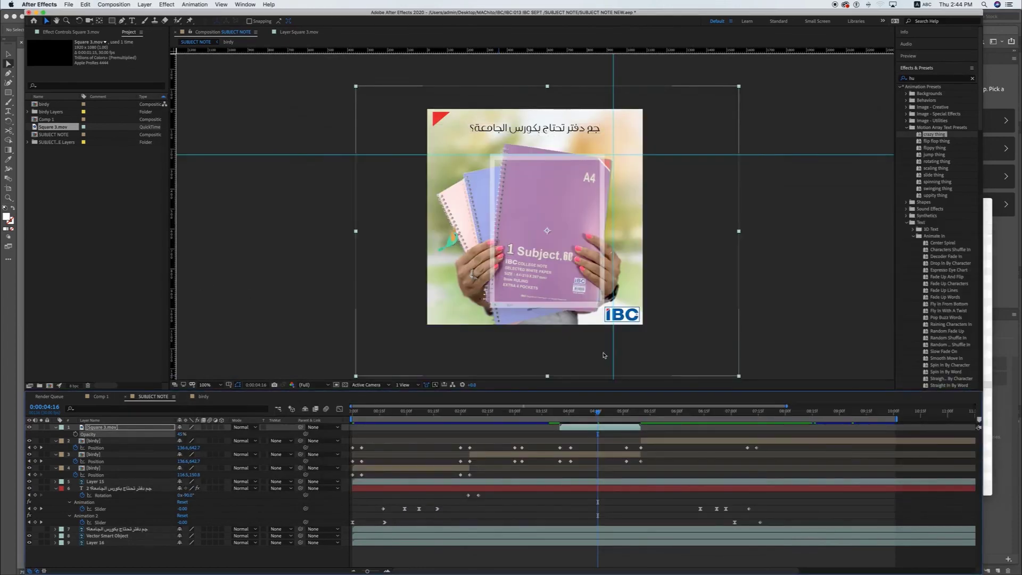
- Scrub the playhead back to 0:00:03:22, stop the preview, and save the project
drag(599, 415, 555, 415)
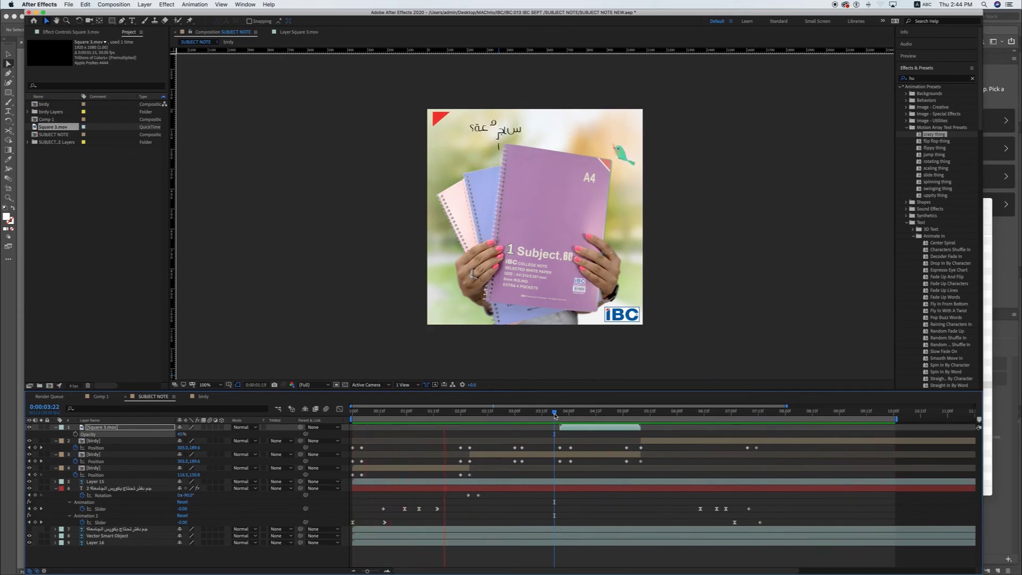
key(space)
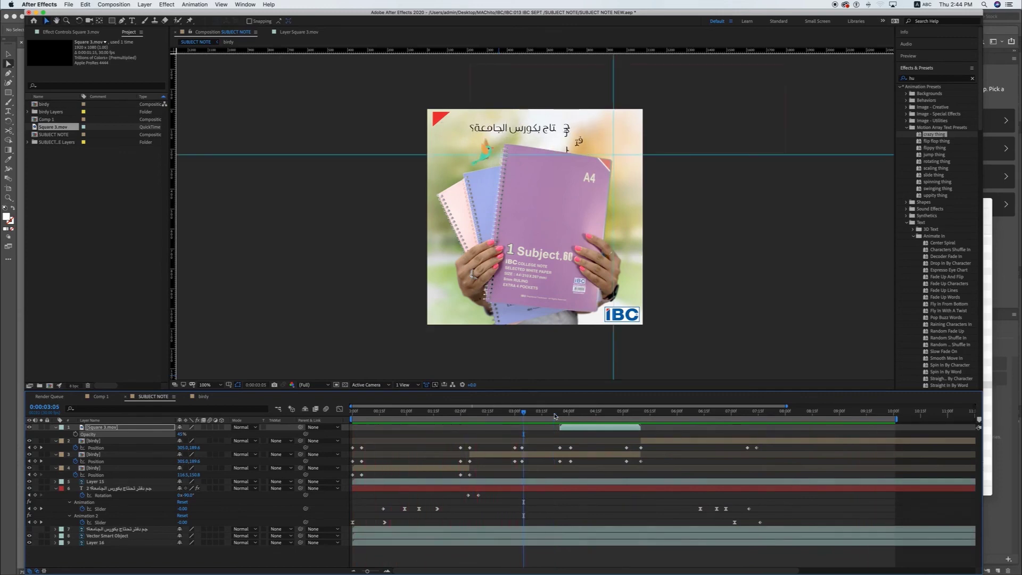
key(ctrl+s)
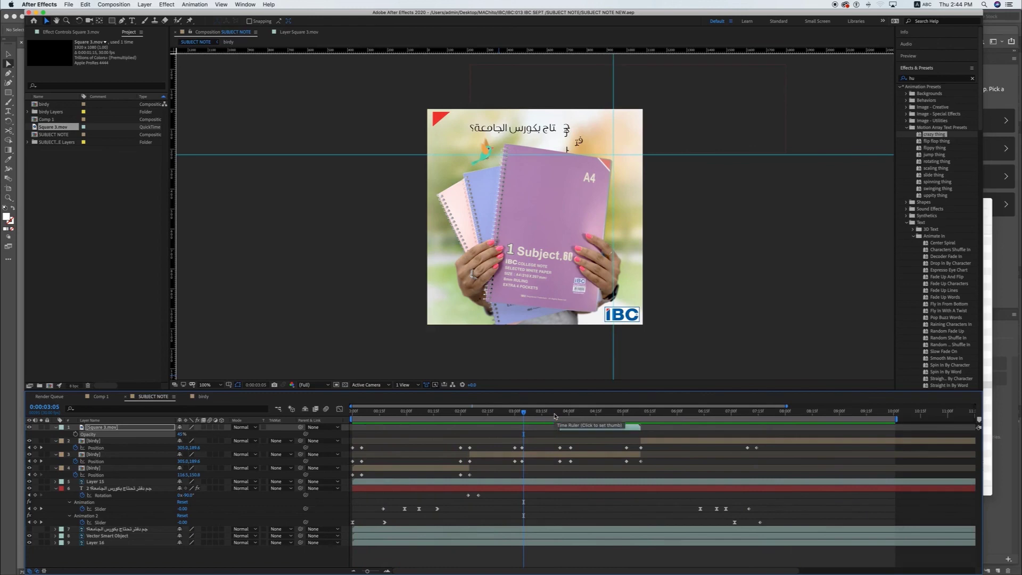
- Turn off the guide lines, set viewer magnification to Fit, and choose a File menu command
key(ctrl+semicolon)
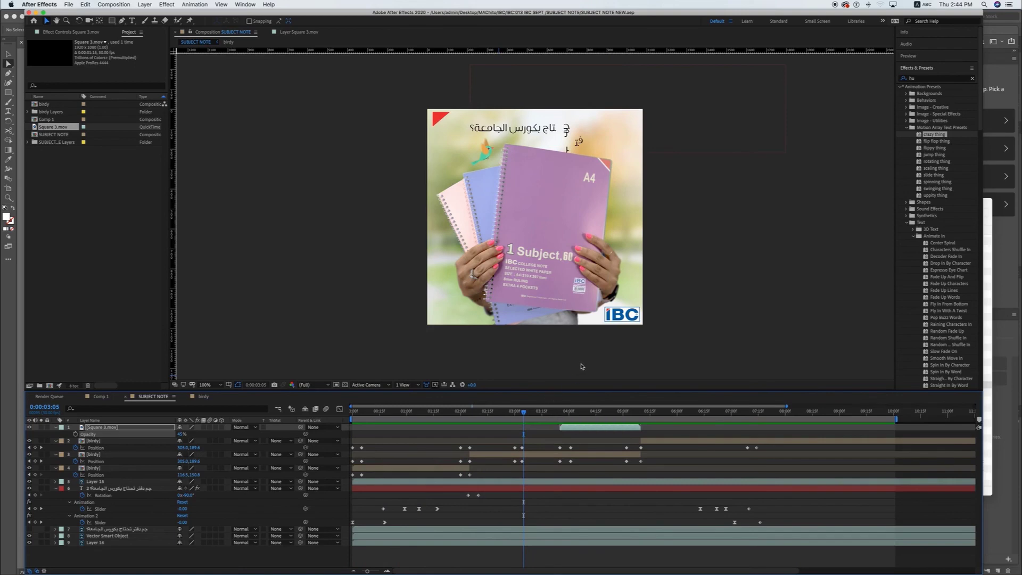
click(205, 385)
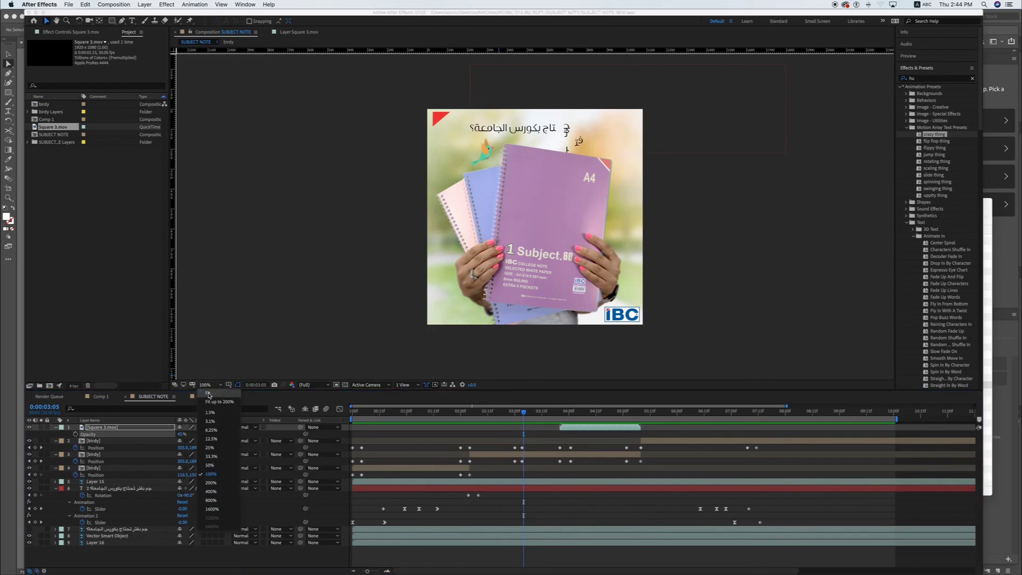
click(208, 395)
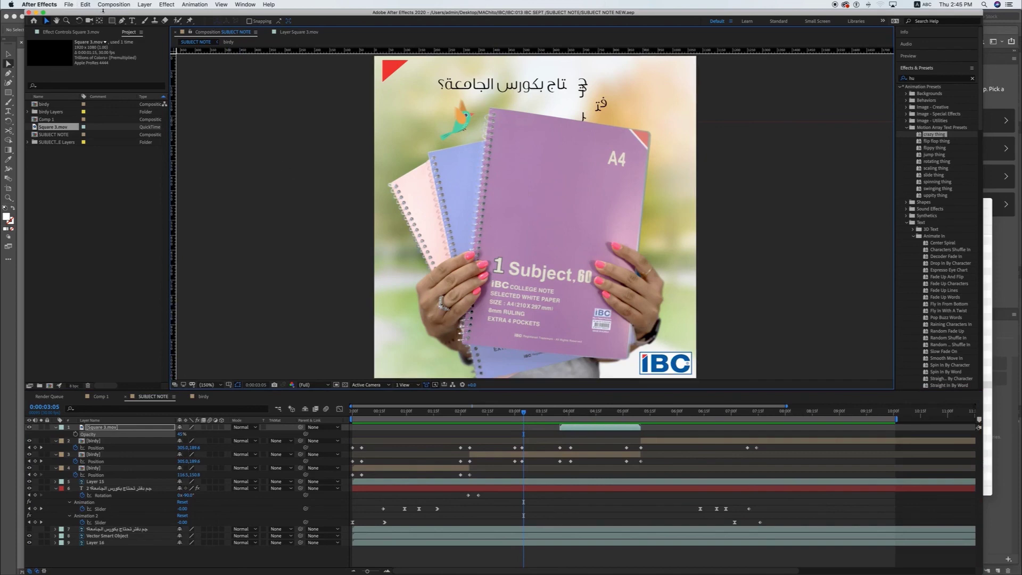
click(68, 5)
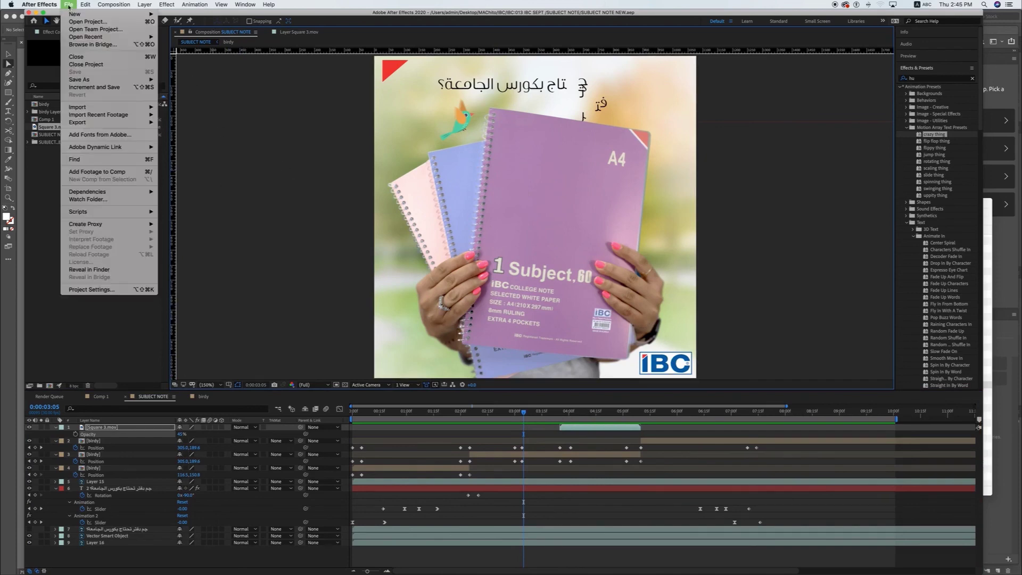
mouse_move(101, 80)
click(213, 105)
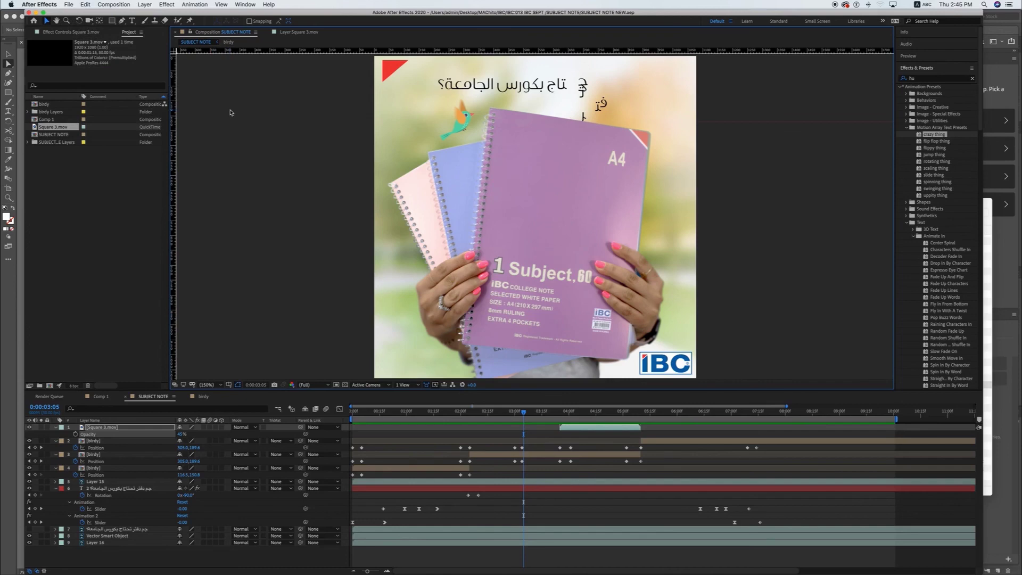
click(113, 4)
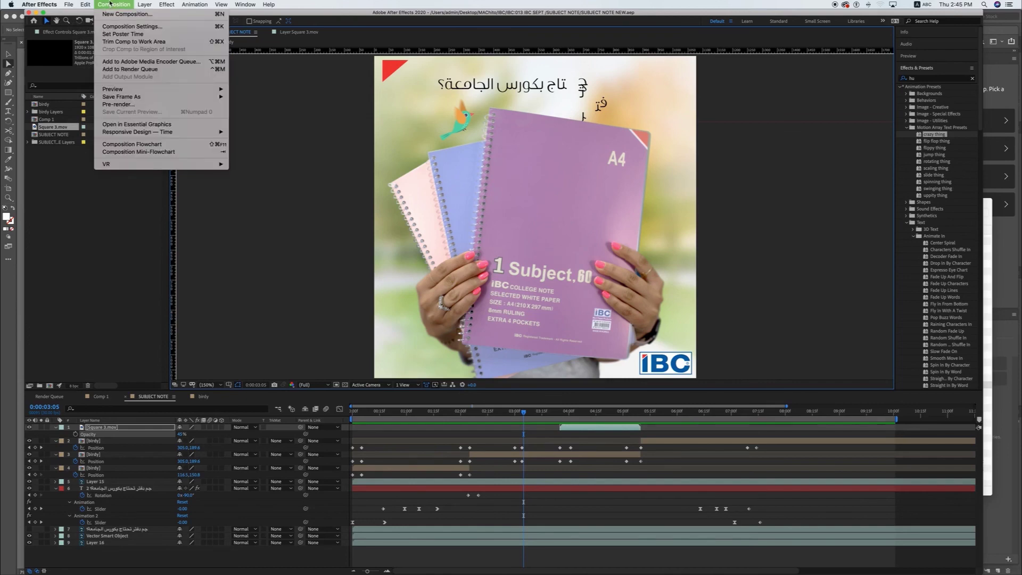
- Remove a first render queue entry, then select all SUBJECT NOTE layers and collapse their properties
click(151, 72)
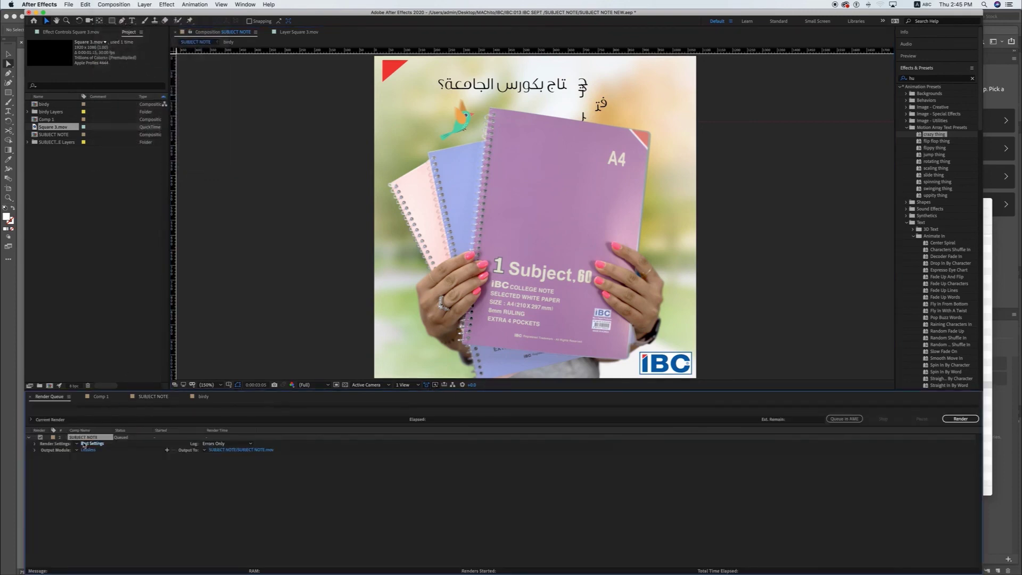
key(Delete)
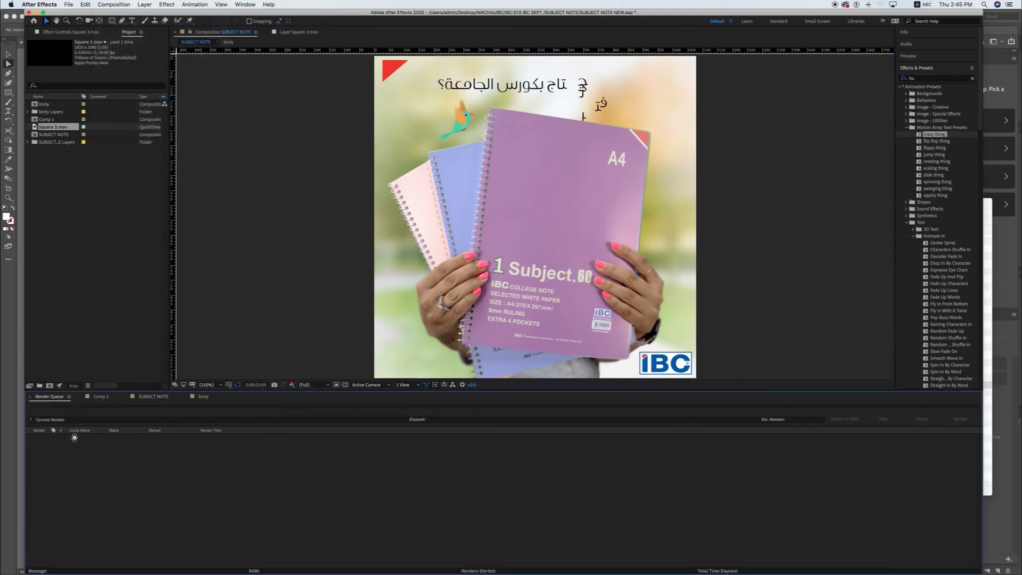
click(245, 308)
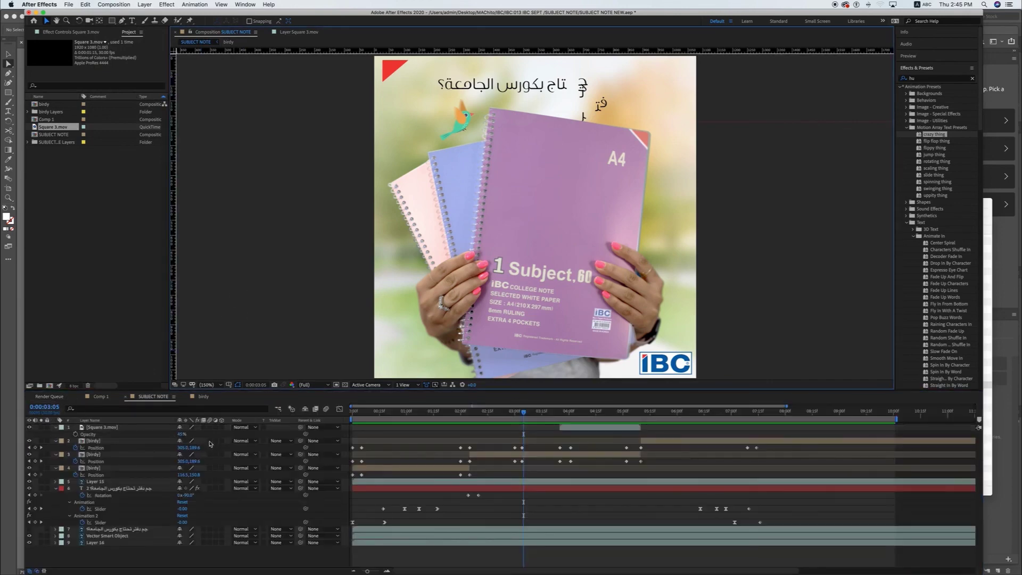
click(105, 441)
key(super+a)
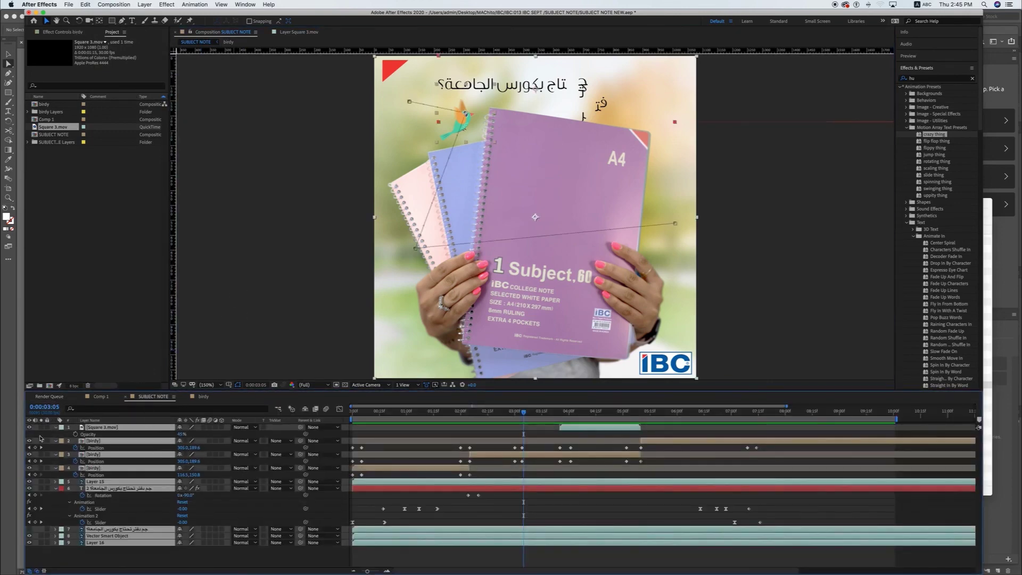
click(55, 429)
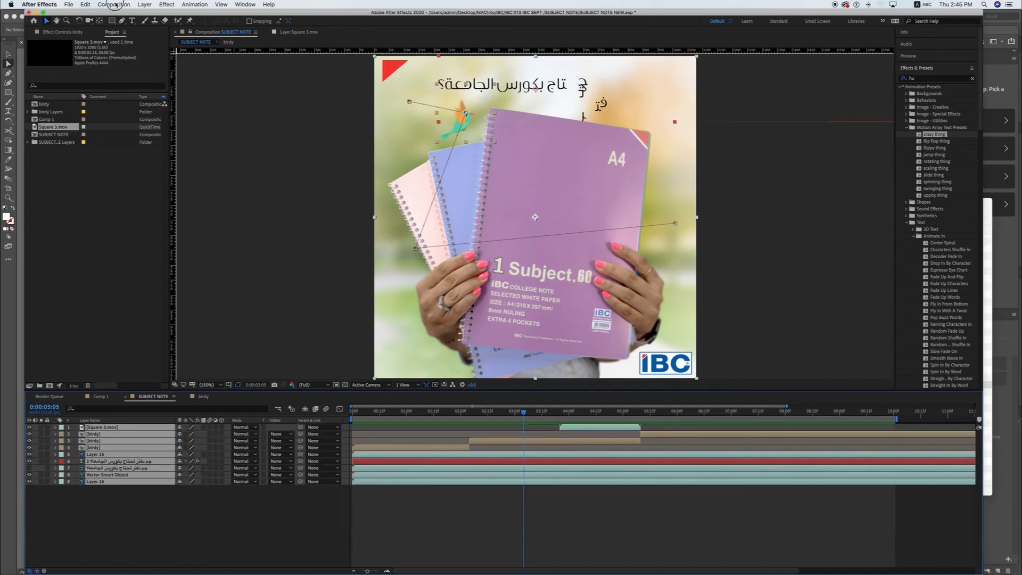
- Queue SUBJECT NOTE with Best Settings and QuickTime output, then choose the output destination
click(113, 4)
click(133, 70)
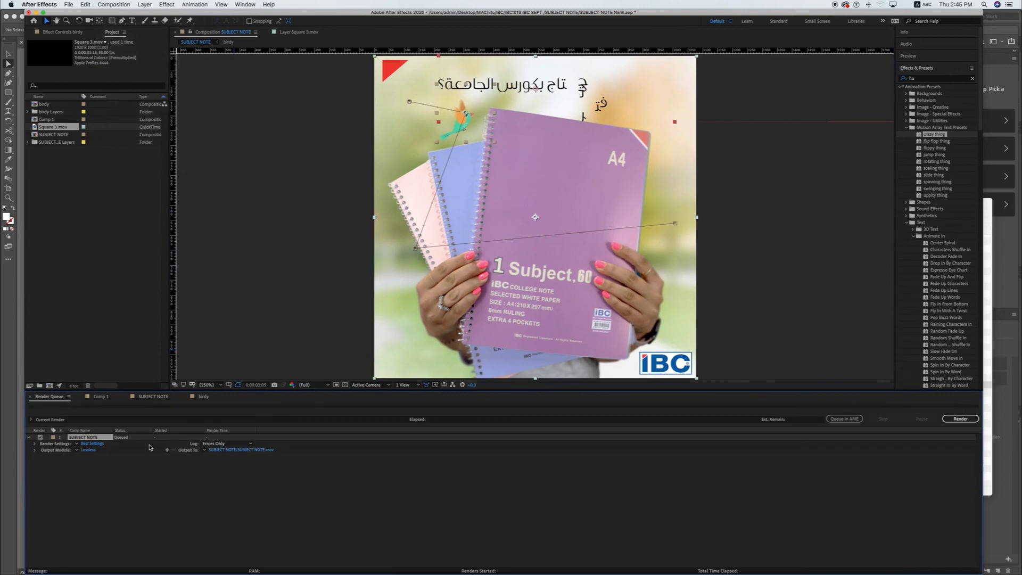
click(92, 444)
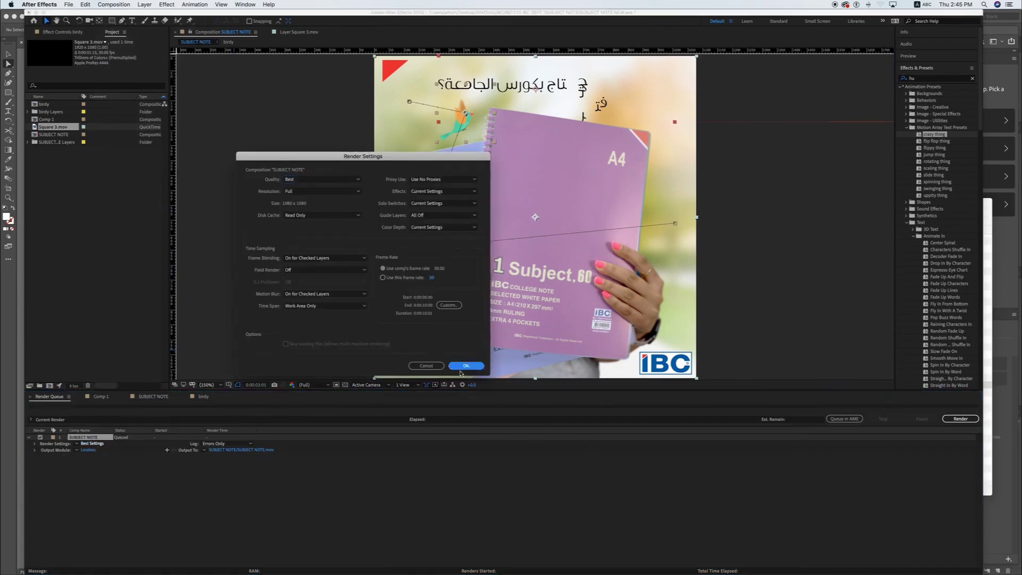
click(467, 368)
click(89, 450)
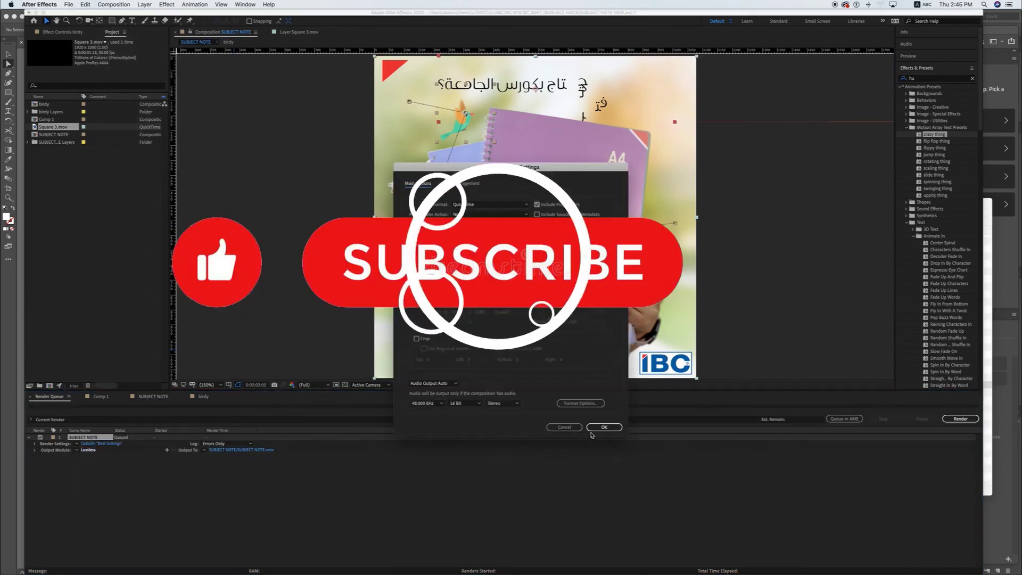
click(604, 427)
click(261, 450)
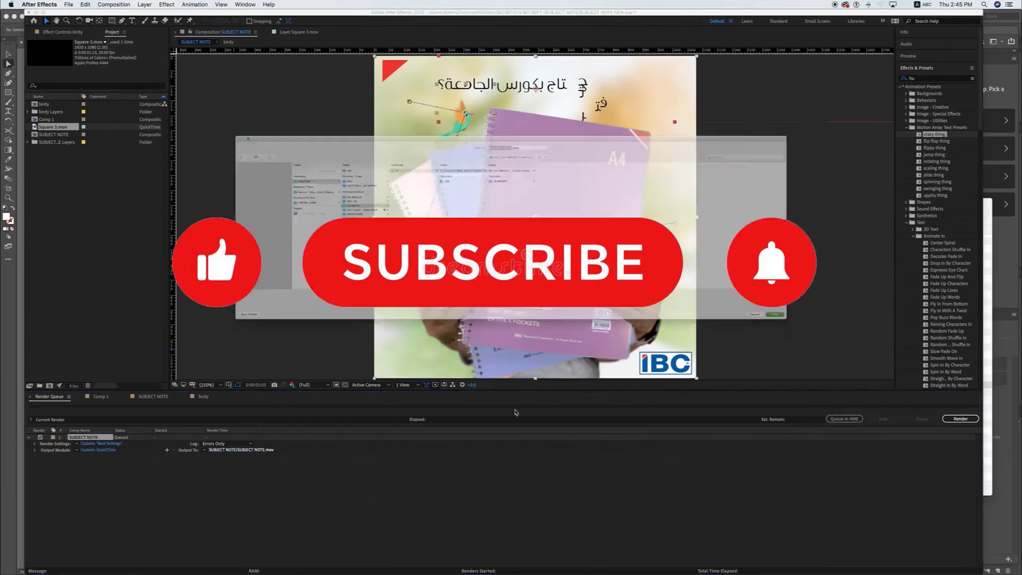